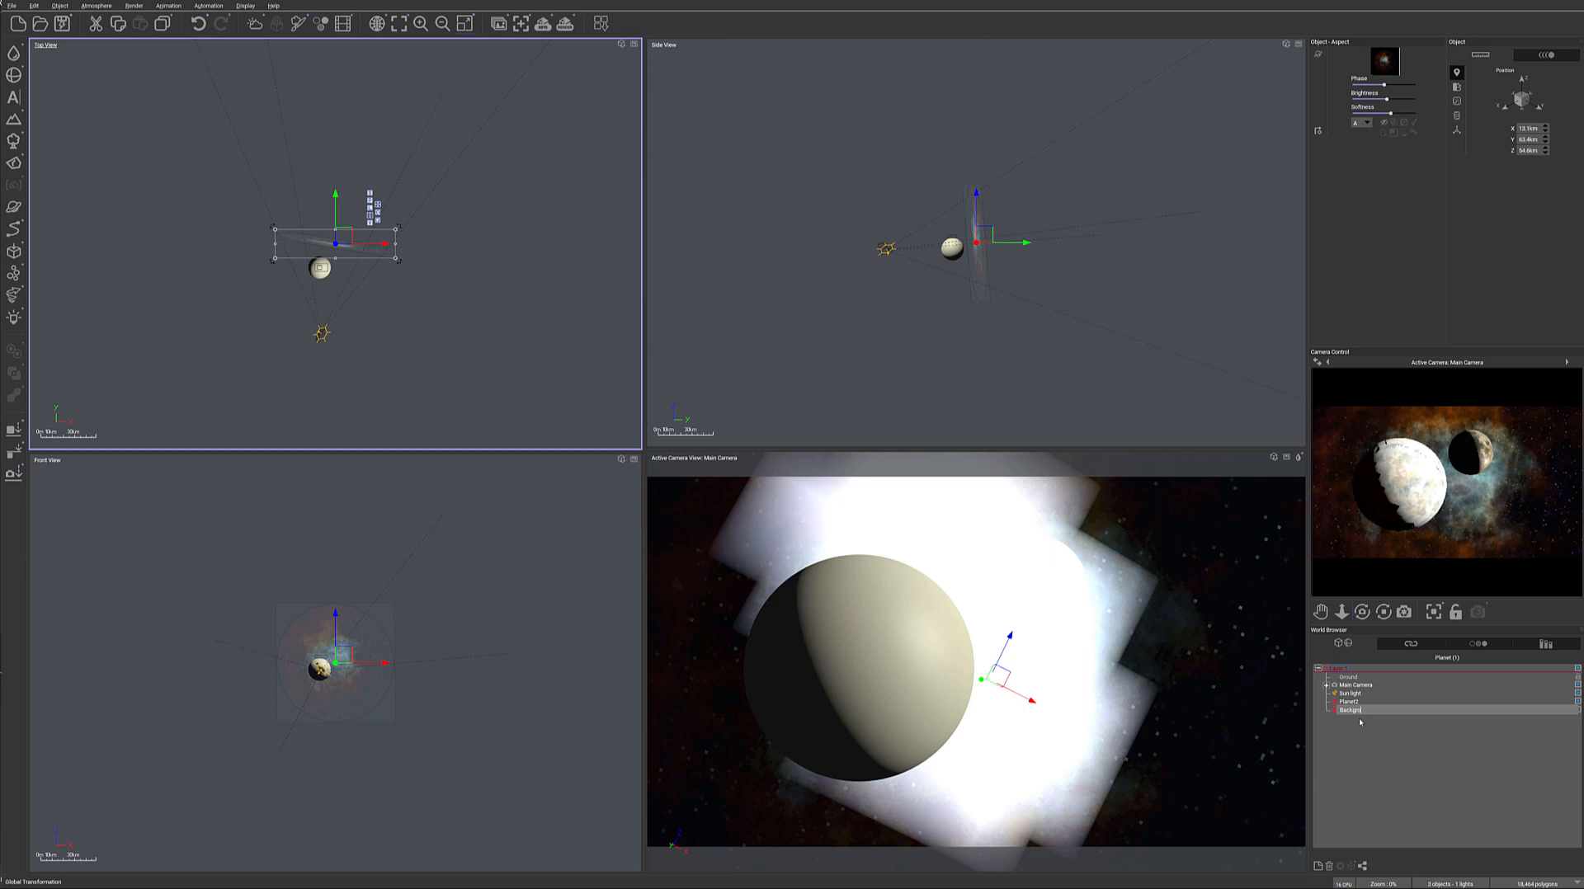
Finish naming the nebula planet object Background, then reselect it and refresh the camera preview
click(1359, 721)
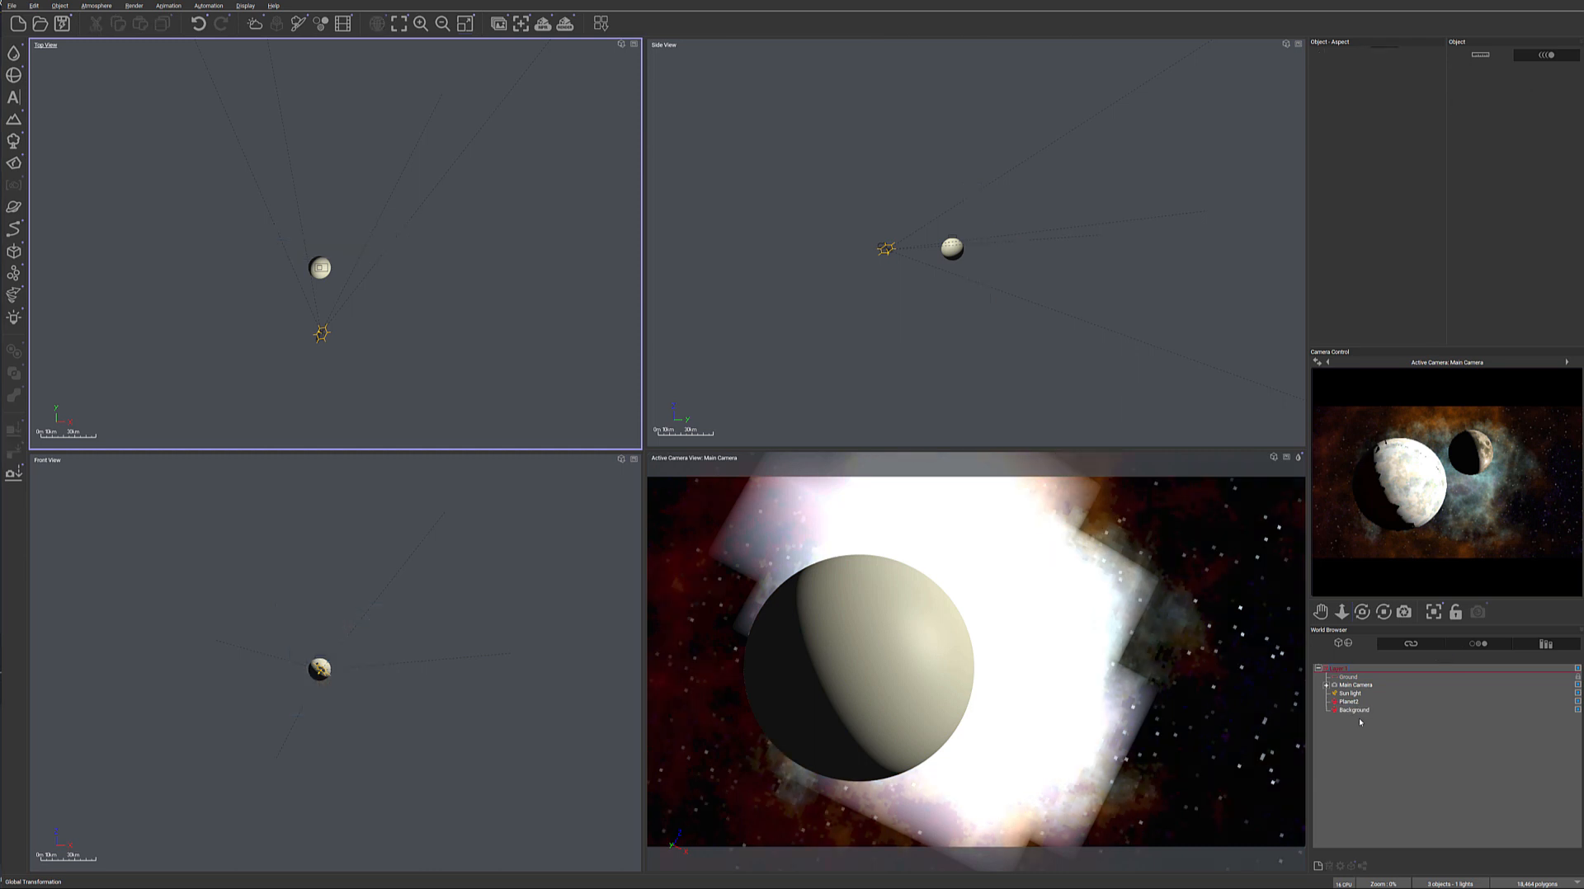
click(1359, 710)
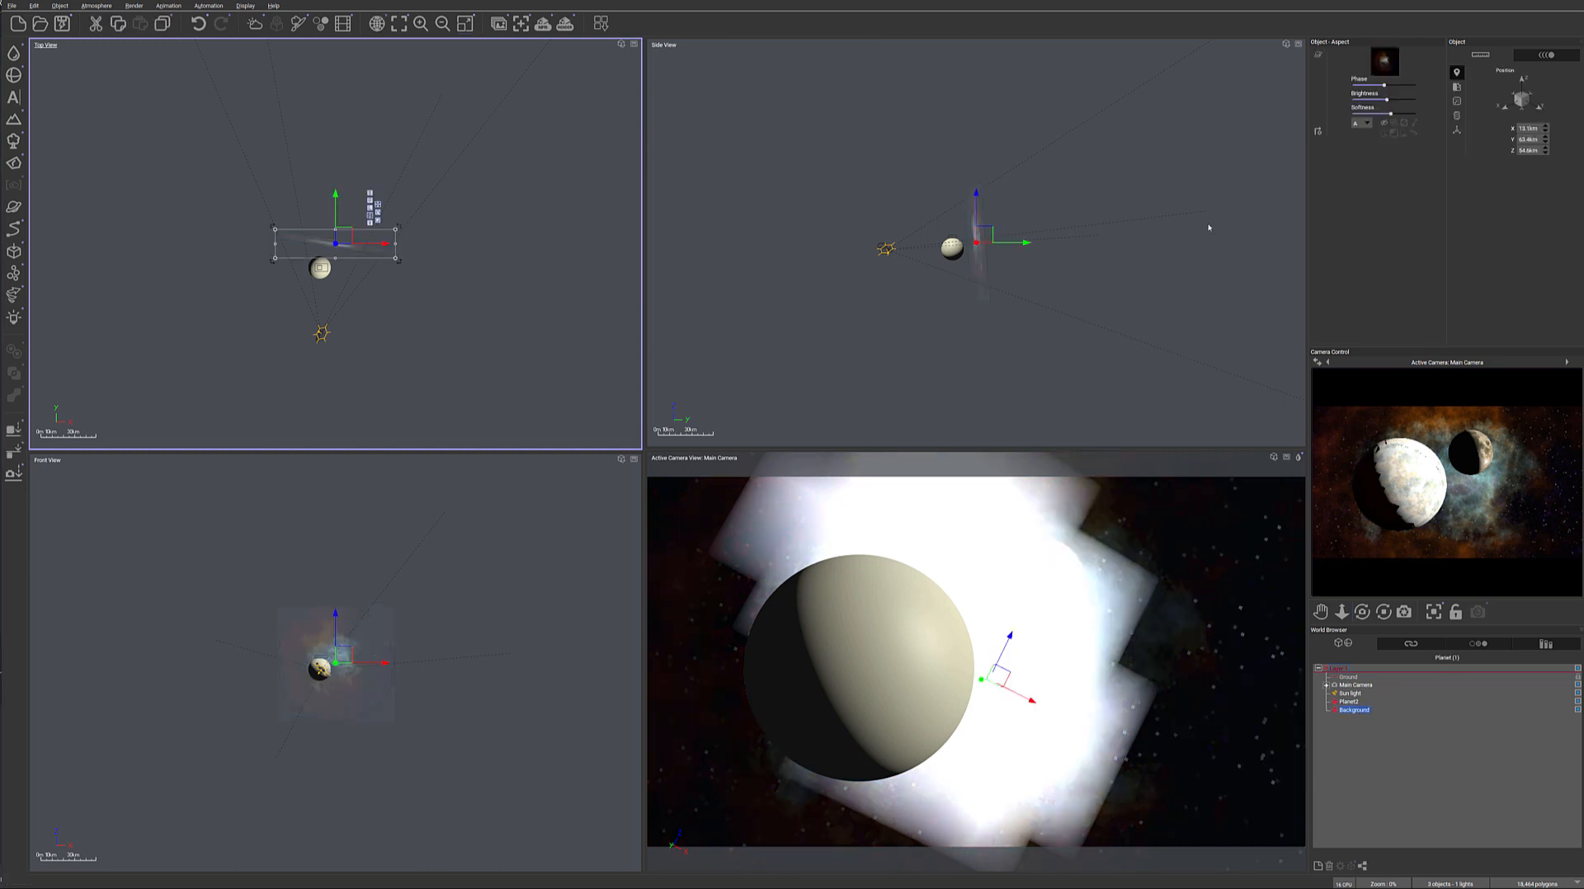
right_click(1463, 456)
click(1411, 490)
right_click(1486, 455)
click(362, 693)
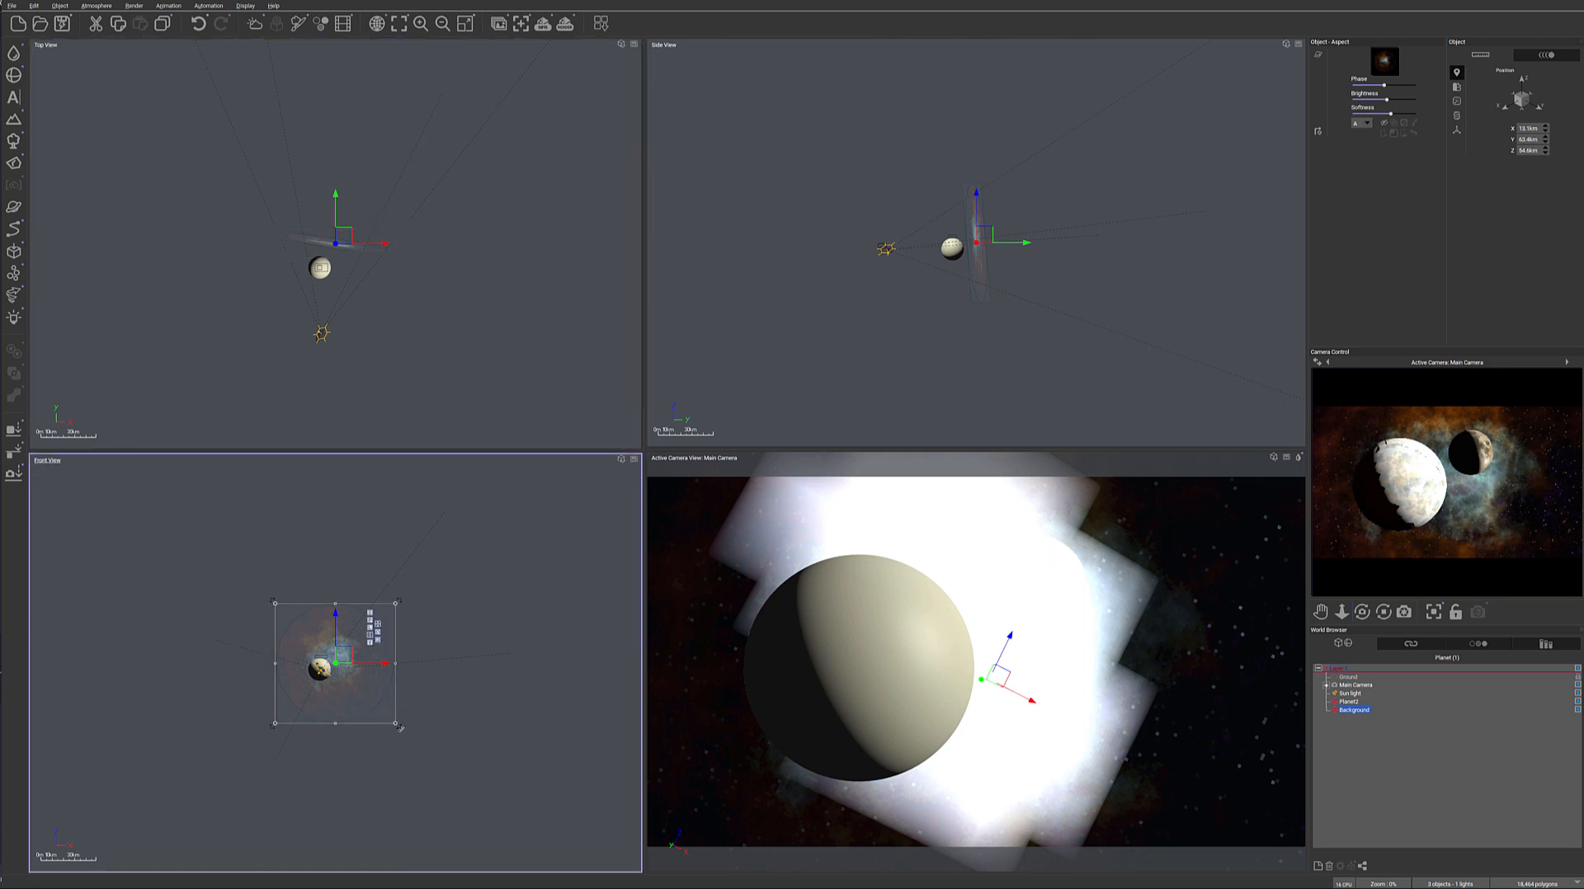
Rotate Planet2 slightly in the front view and lower its phase to light more of its surface
click(1357, 702)
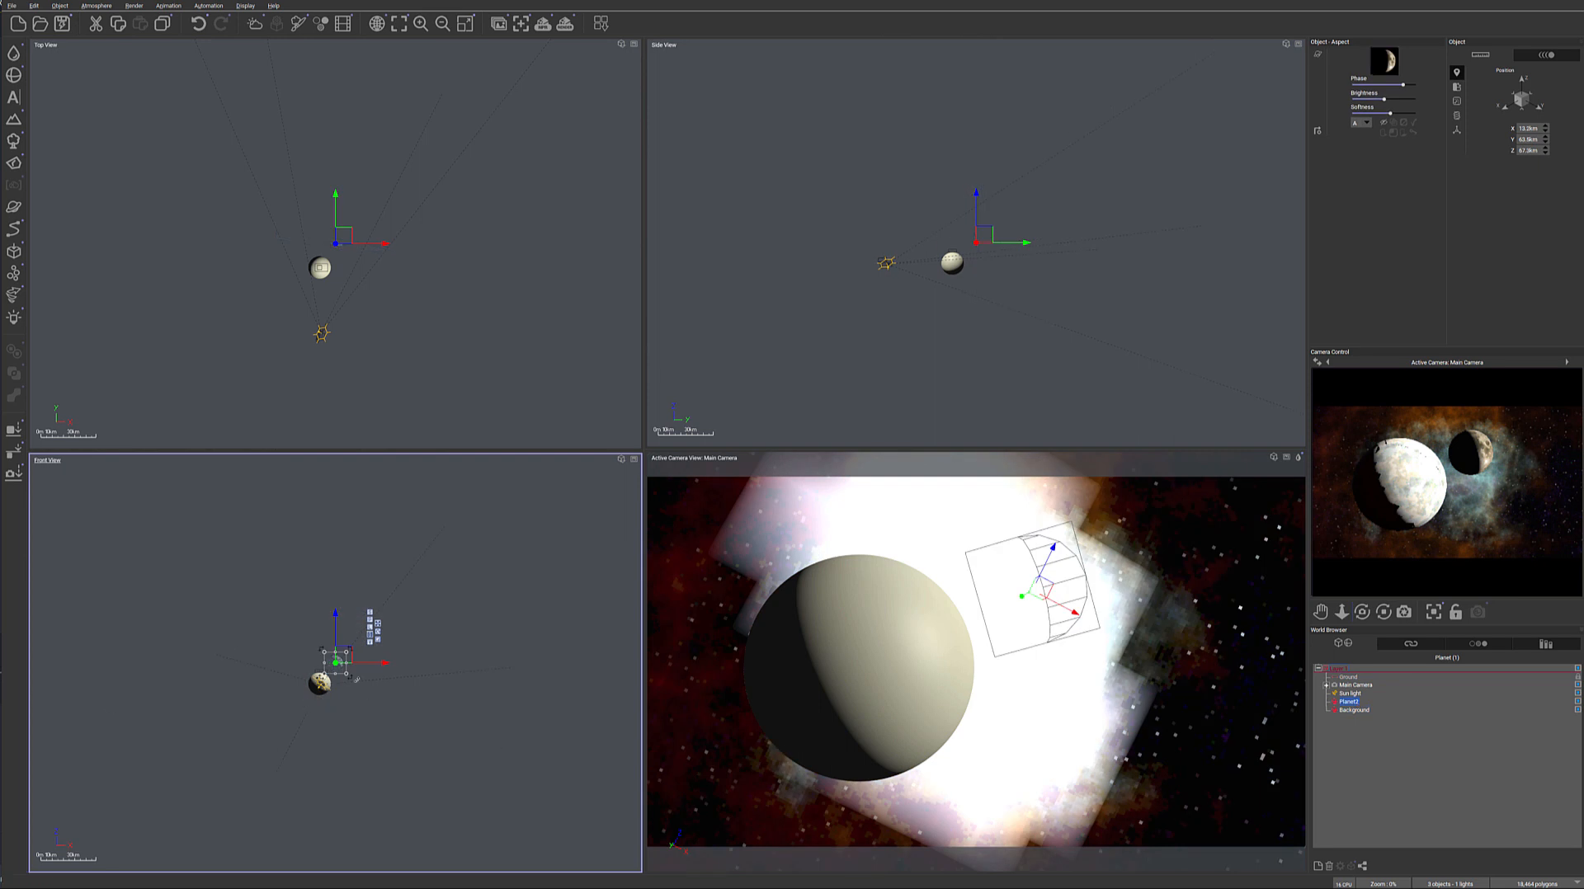
drag(356, 679, 365, 677)
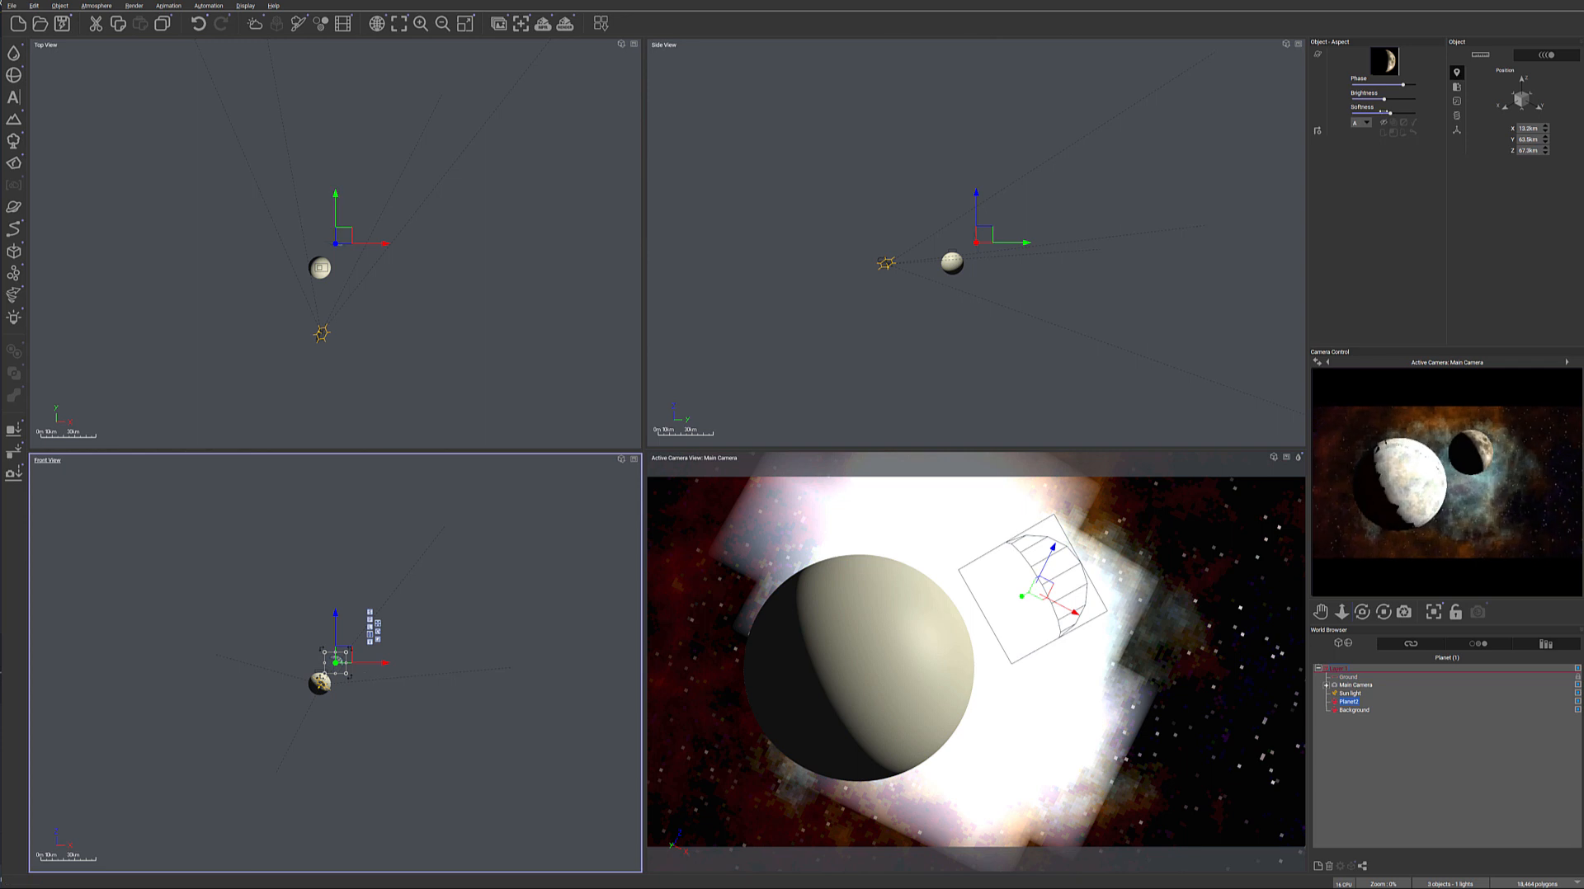
drag(1410, 84, 1405, 84)
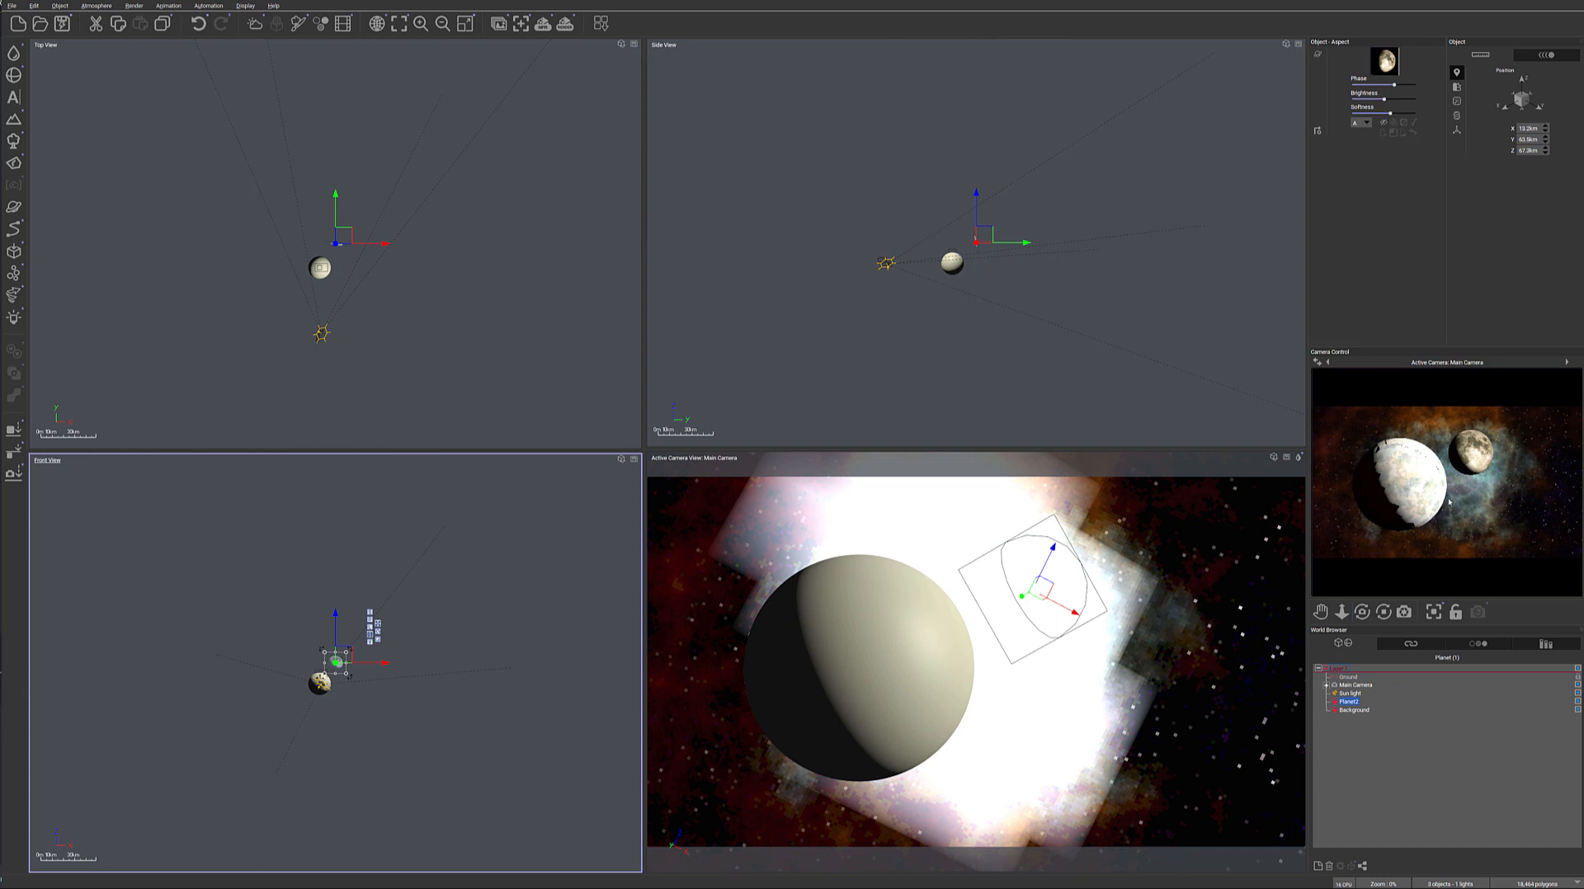
right_click(1478, 467)
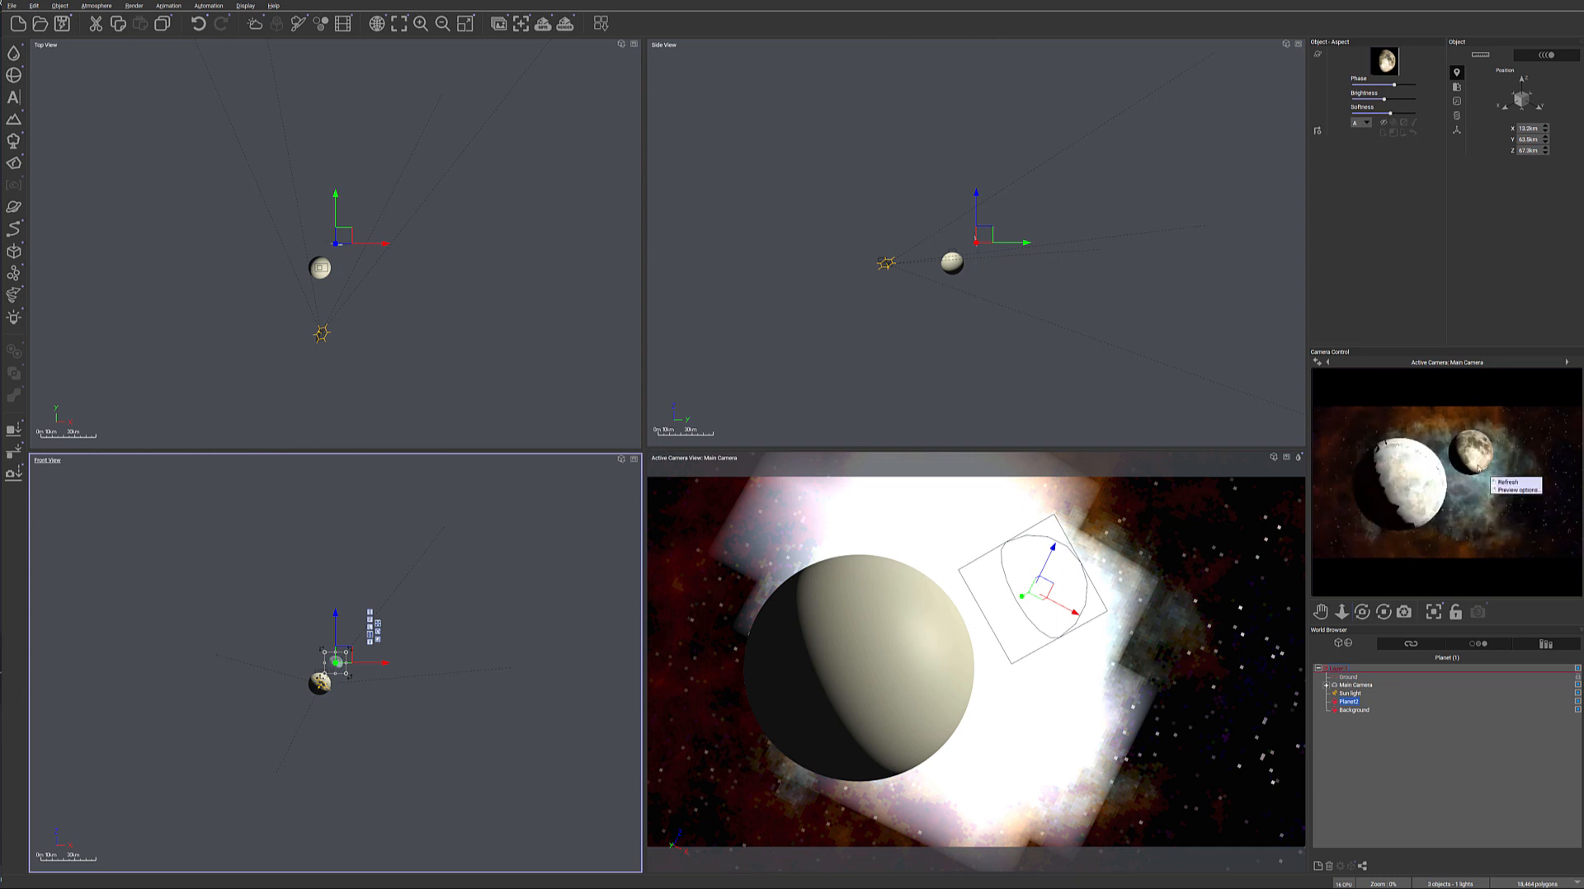
Select Ground and set the sun's size, corona and visibility to 0% in the Atmosphere Editor
click(1351, 678)
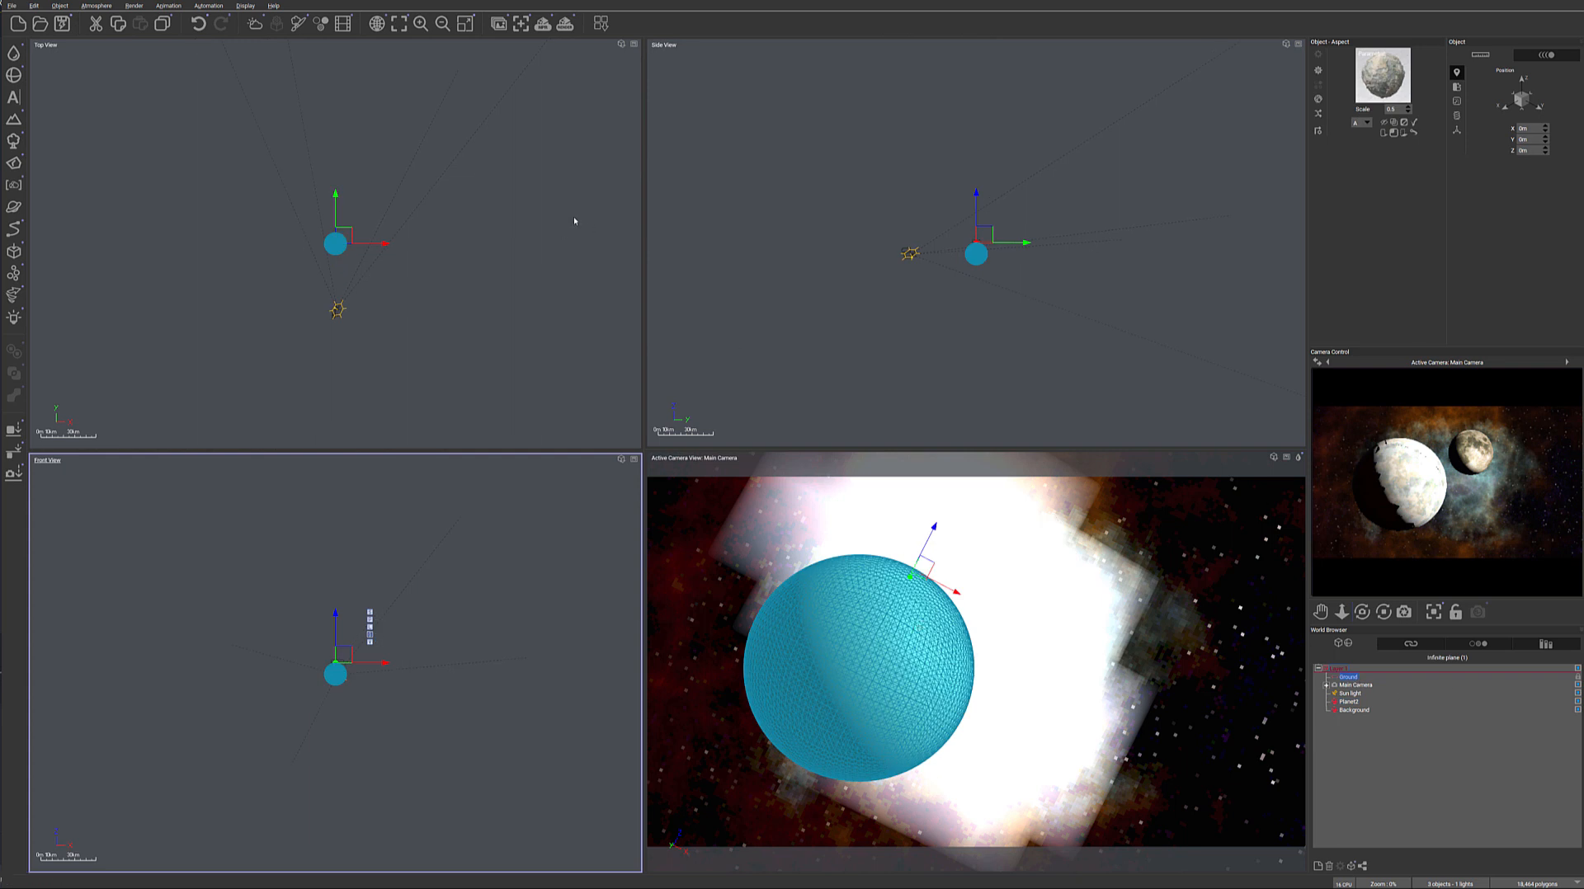
click(96, 6)
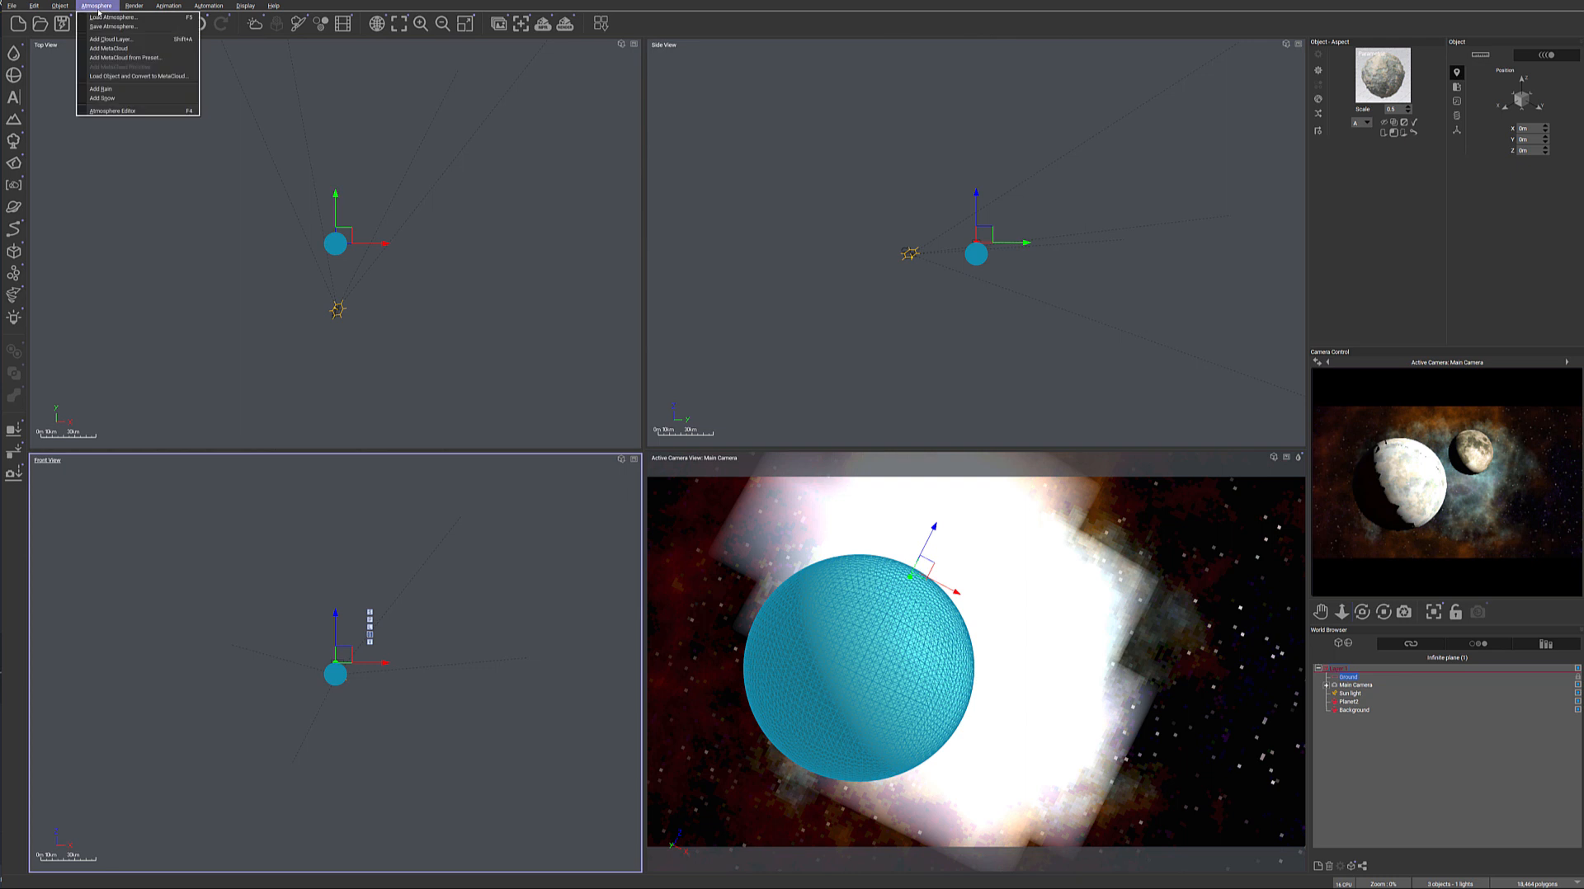
click(106, 111)
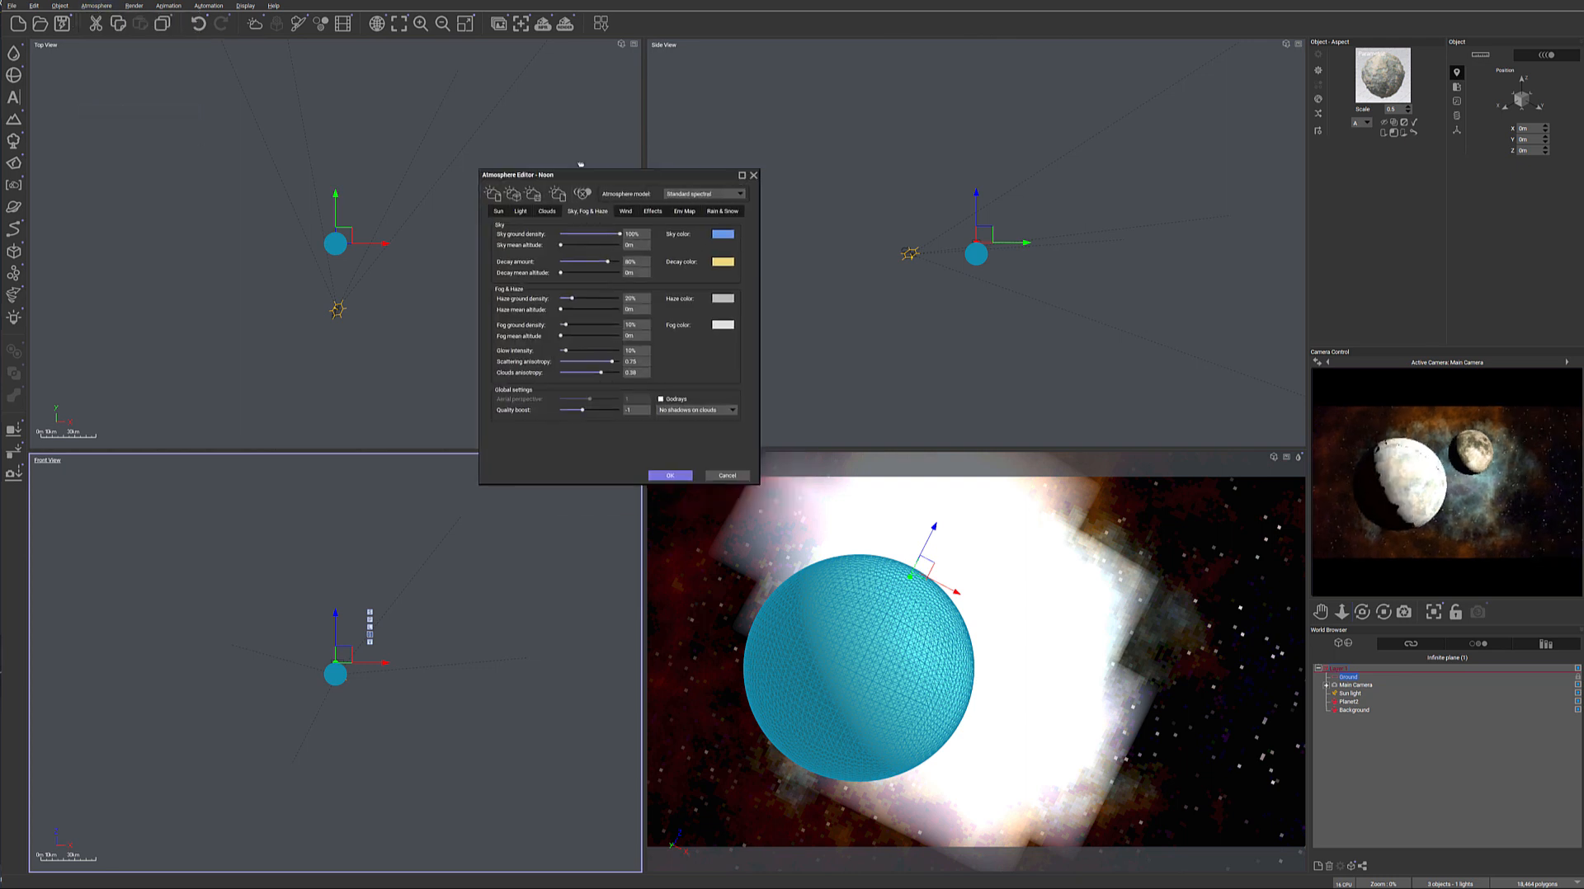
click(469, 198)
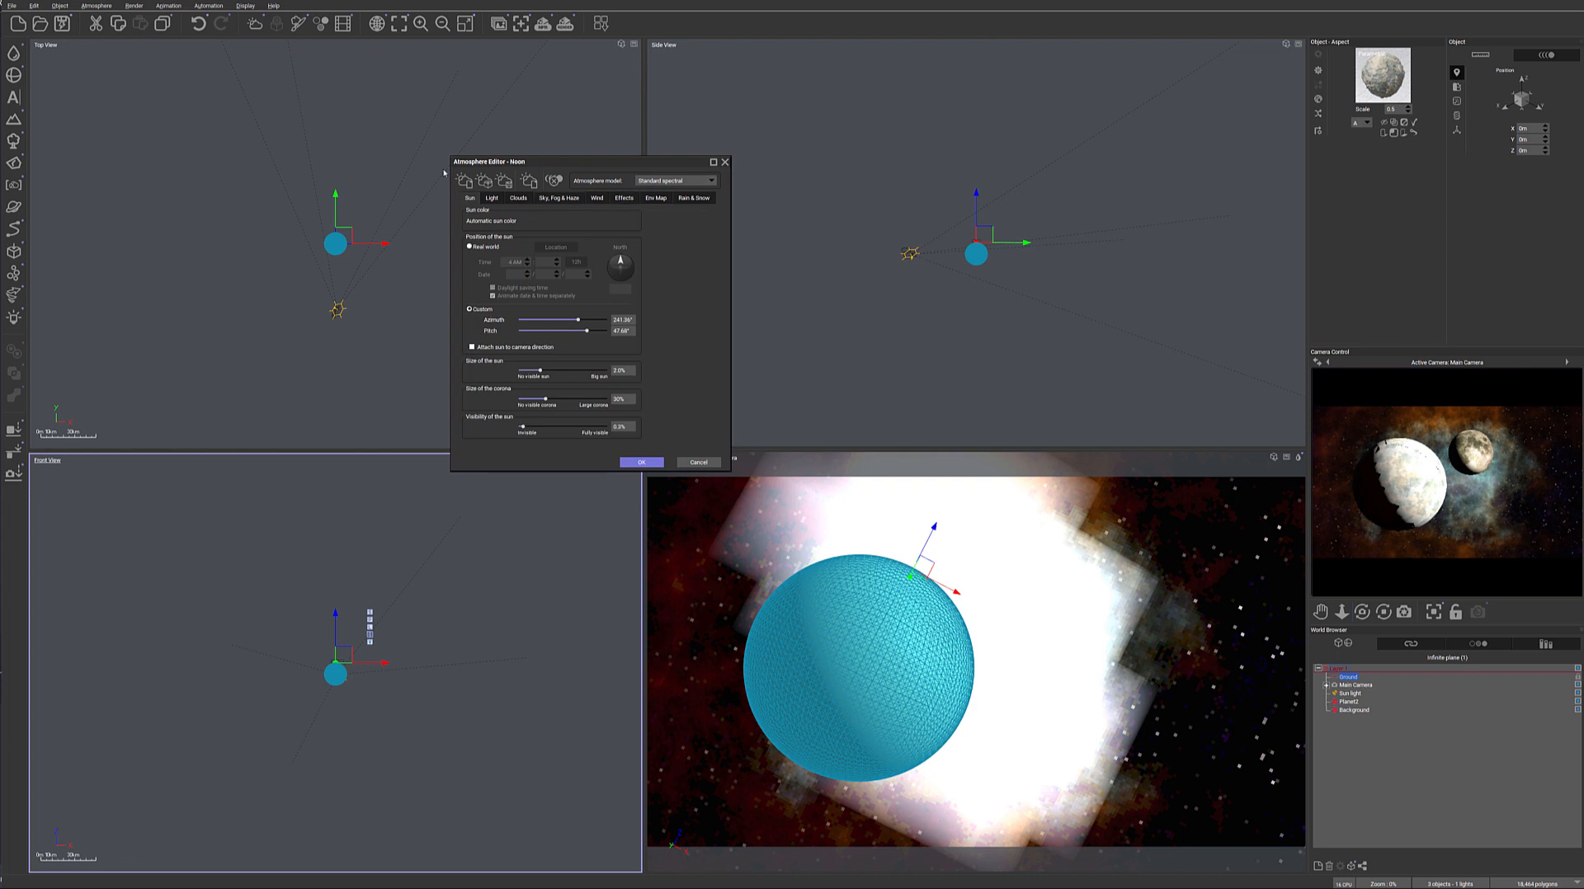
drag(565, 369, 518, 427)
drag(520, 398, 599, 398)
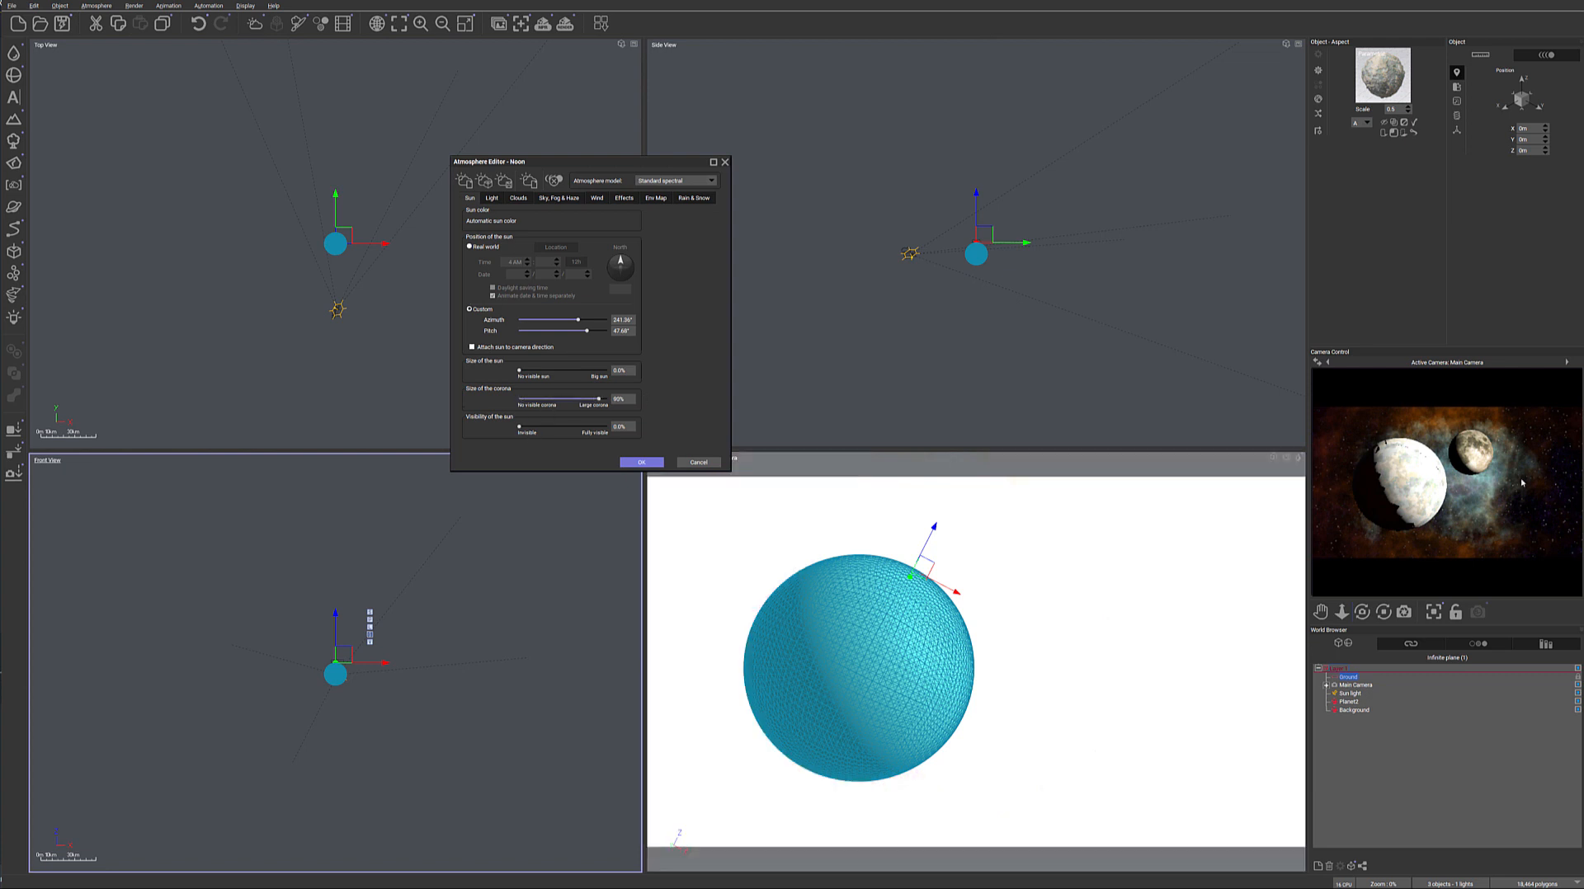
drag(601, 399, 518, 399)
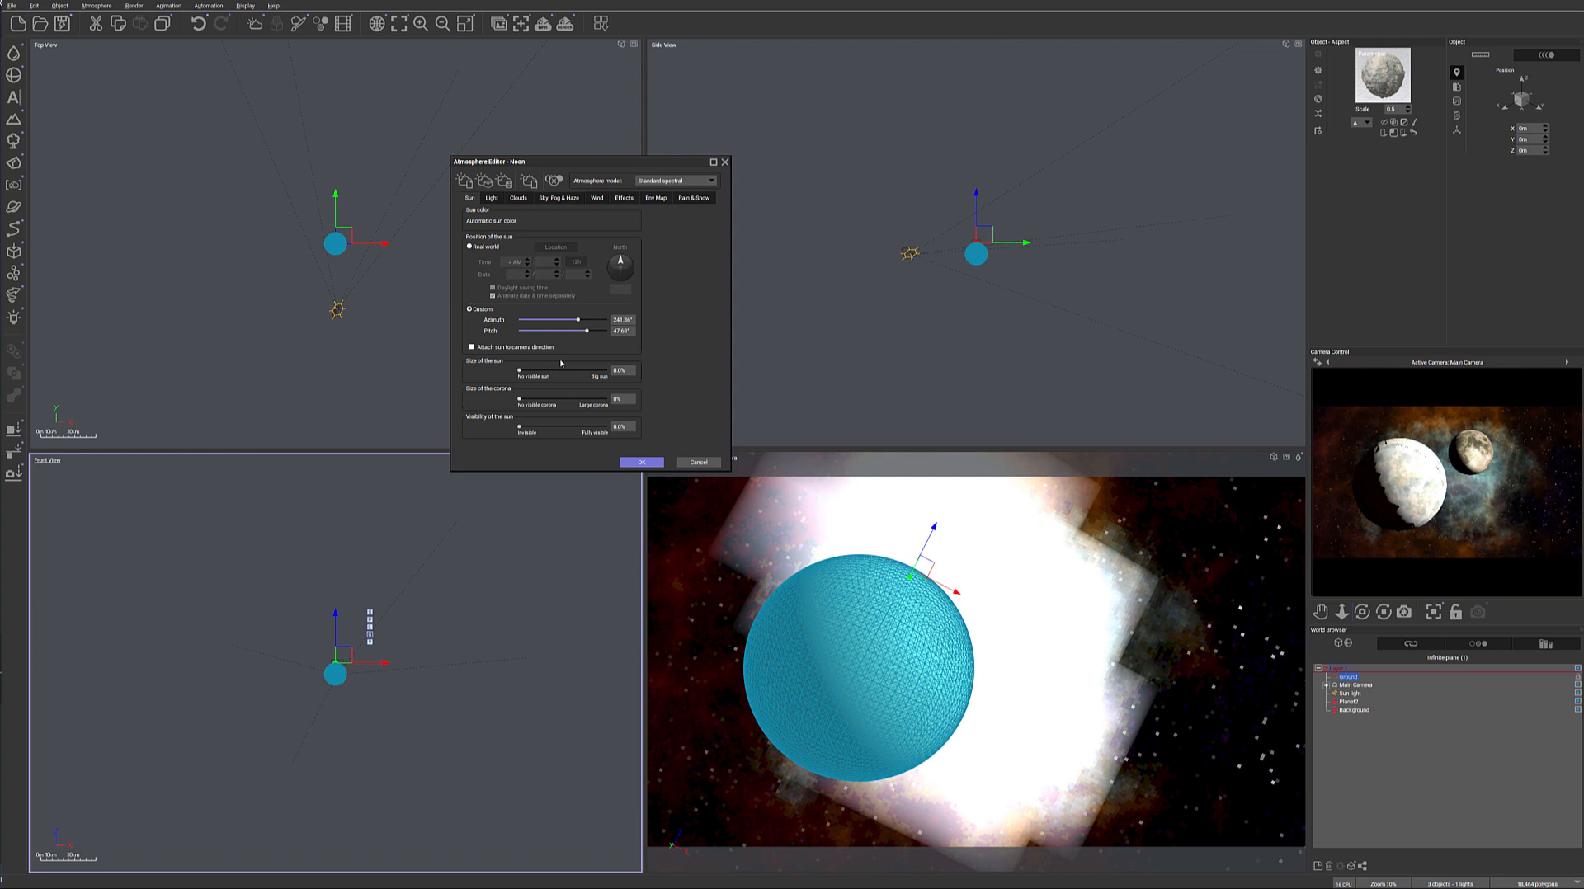
Try a muted grey-blue ambient light color, preview it, and reset the color
click(491, 199)
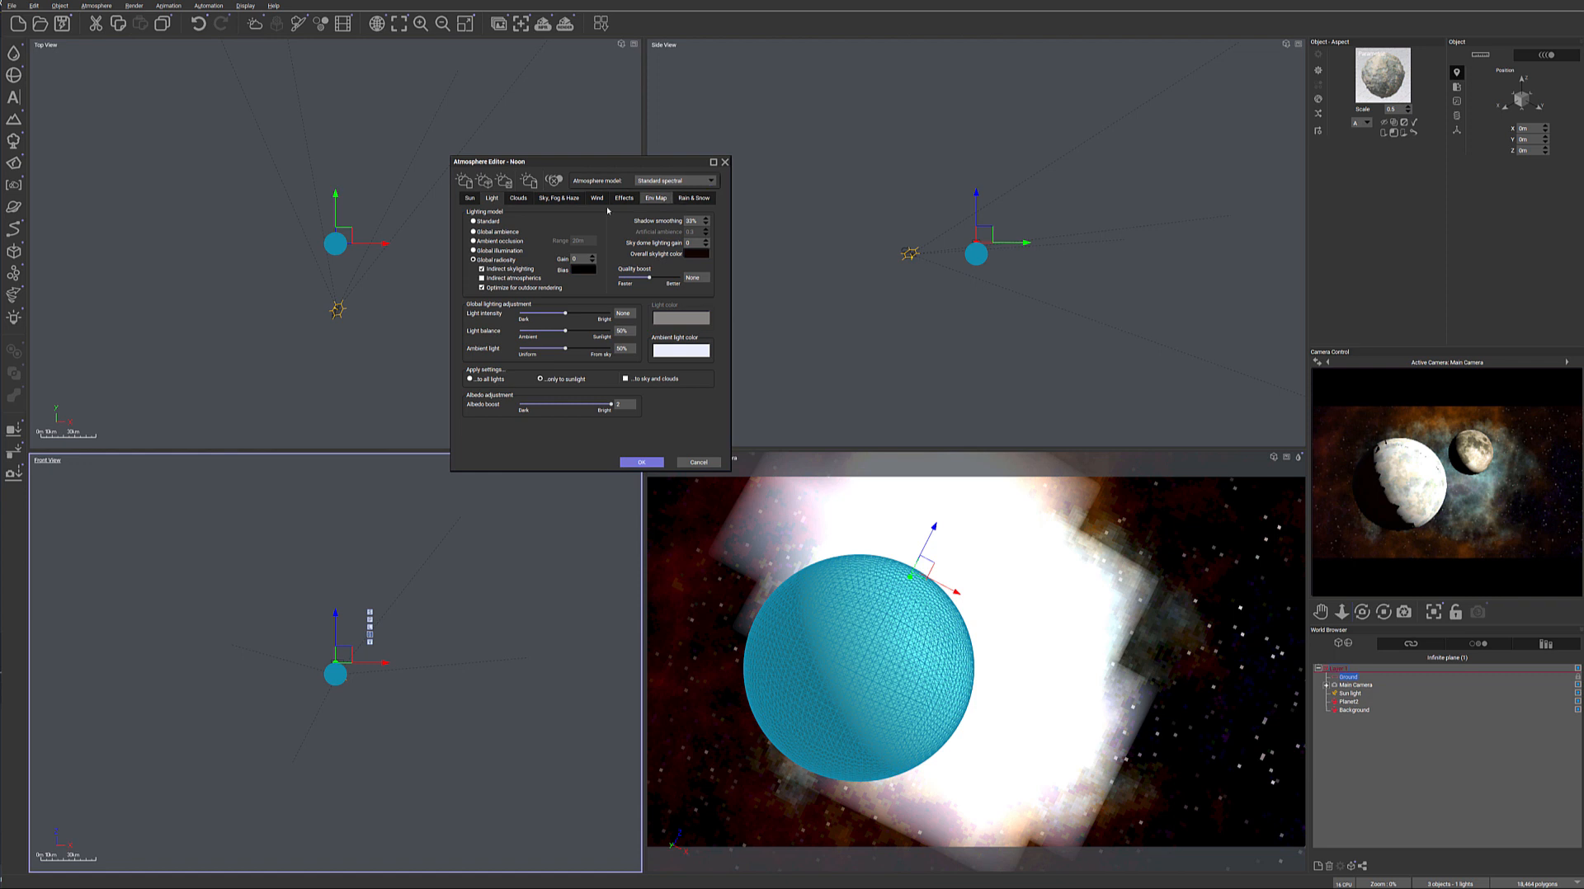
click(674, 353)
drag(751, 325, 746, 358)
click(698, 372)
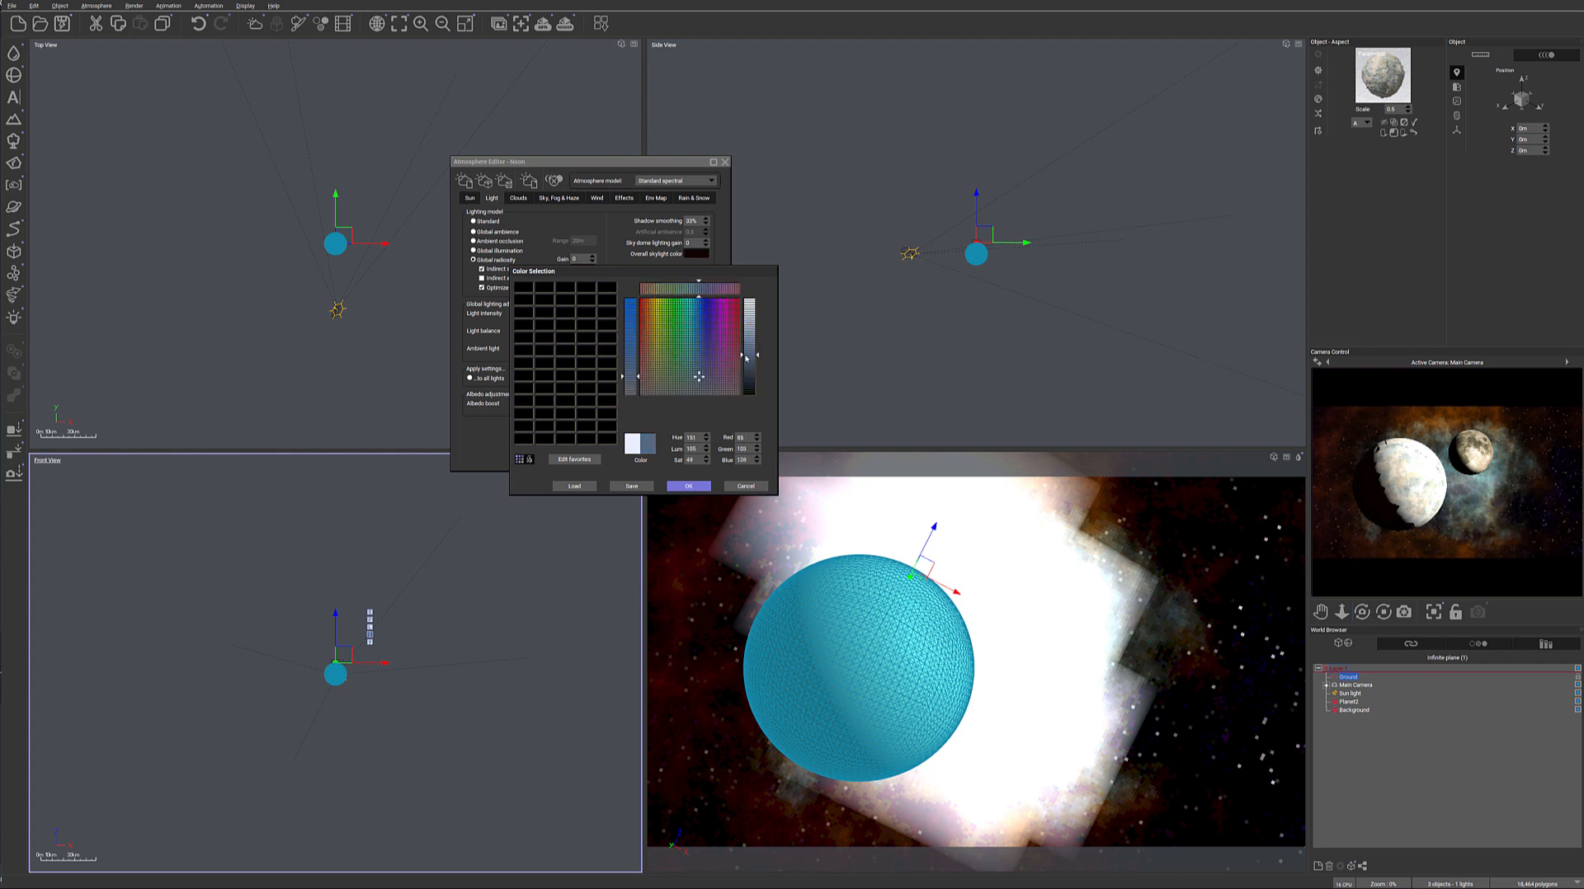
click(687, 487)
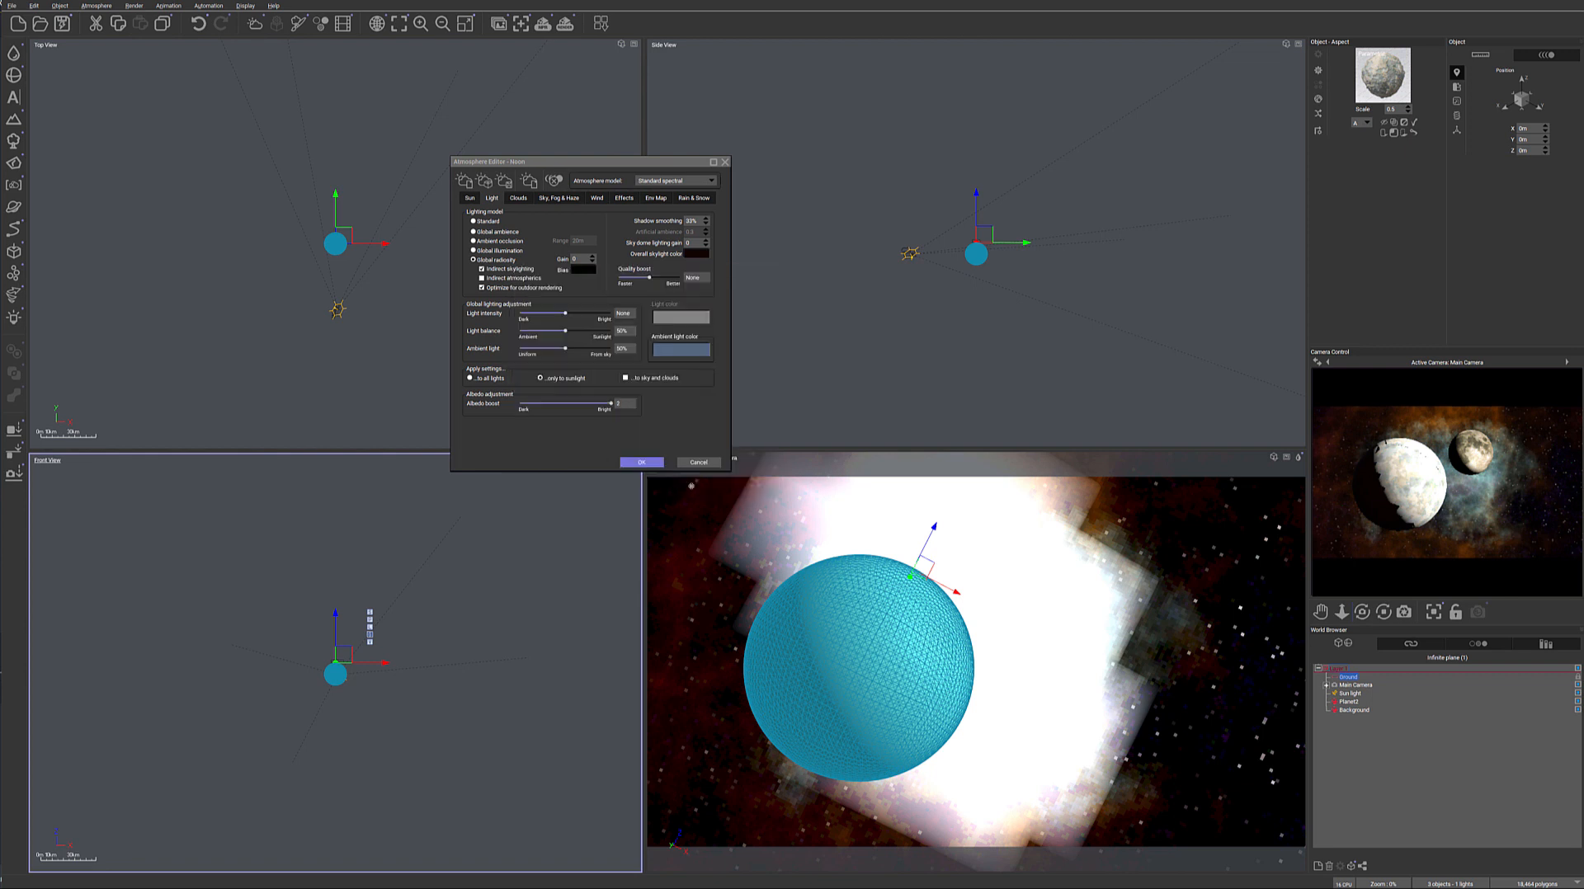
right_click(1415, 485)
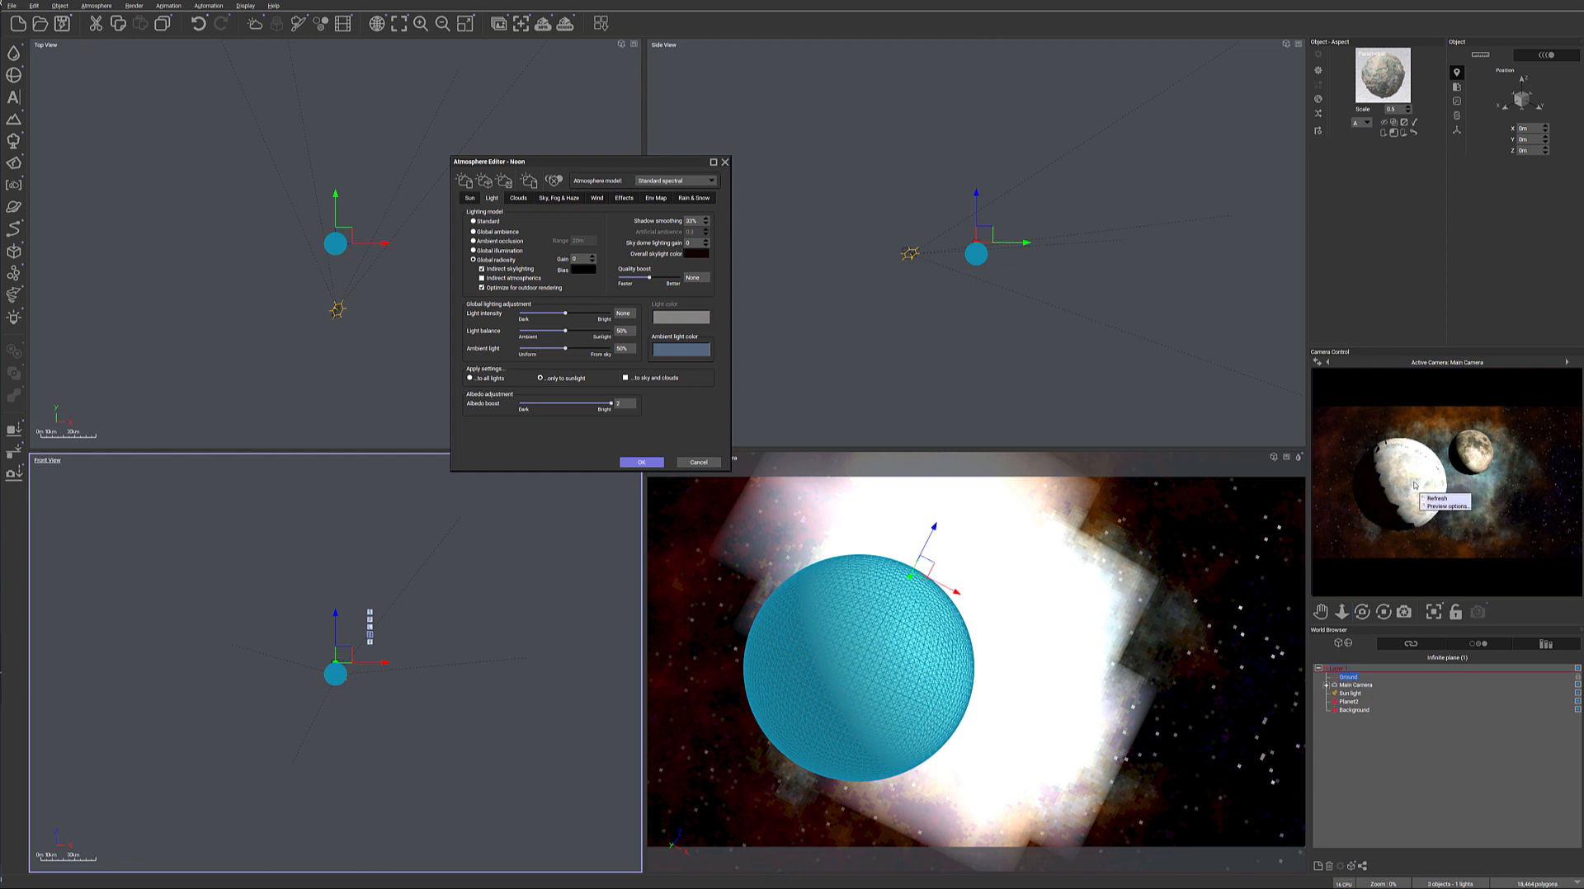
right_click(678, 356)
click(714, 368)
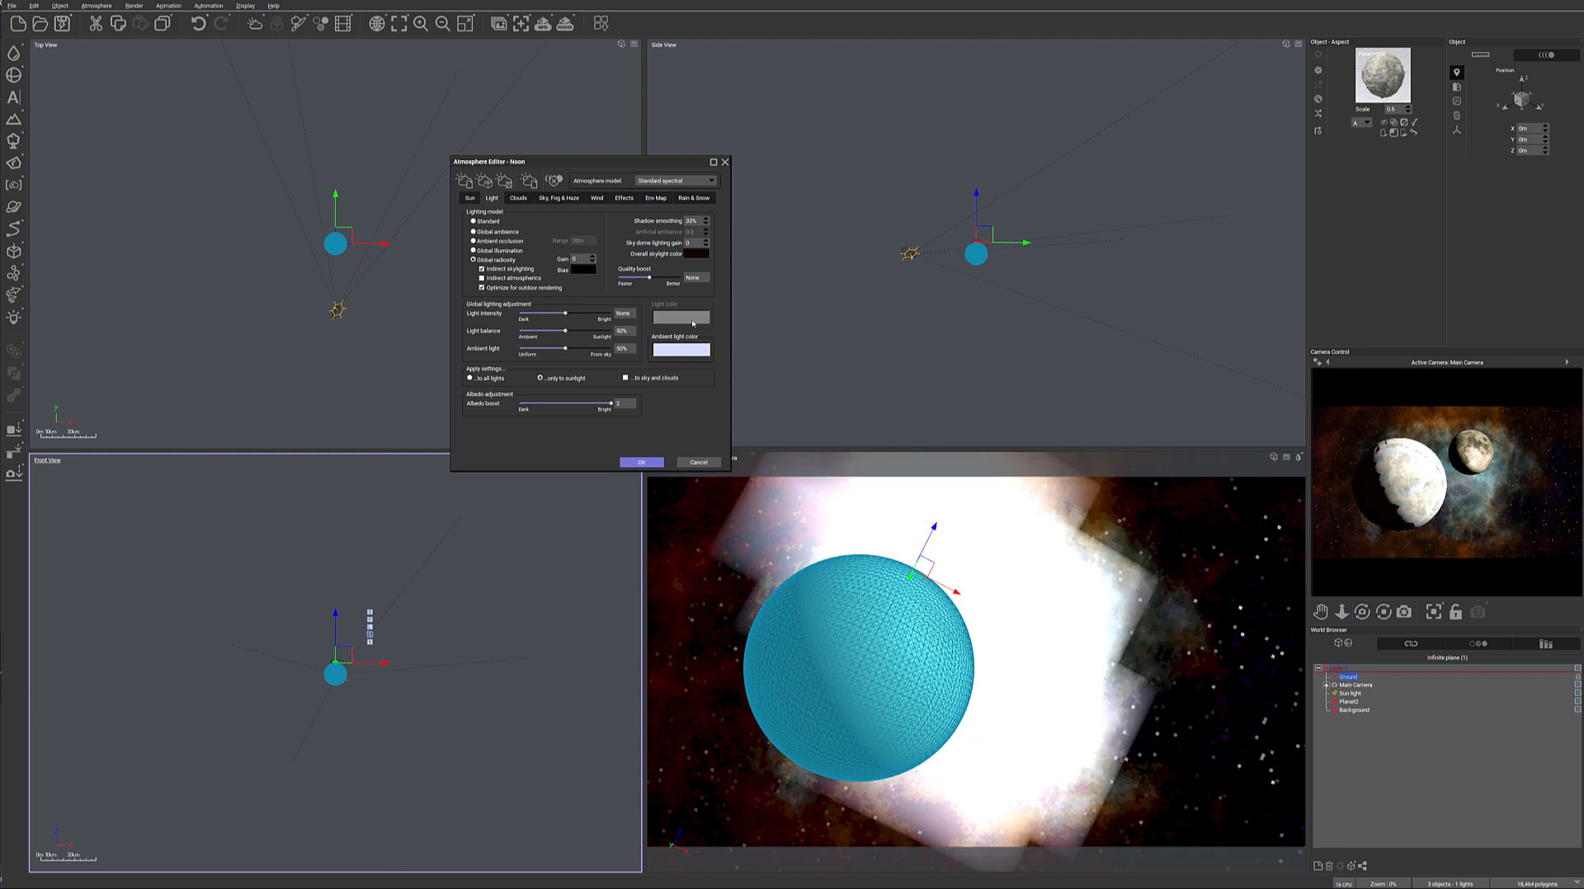
Raise the atmosphere's sky mean altitude to about 1.3 km and refresh the camera preview
click(559, 198)
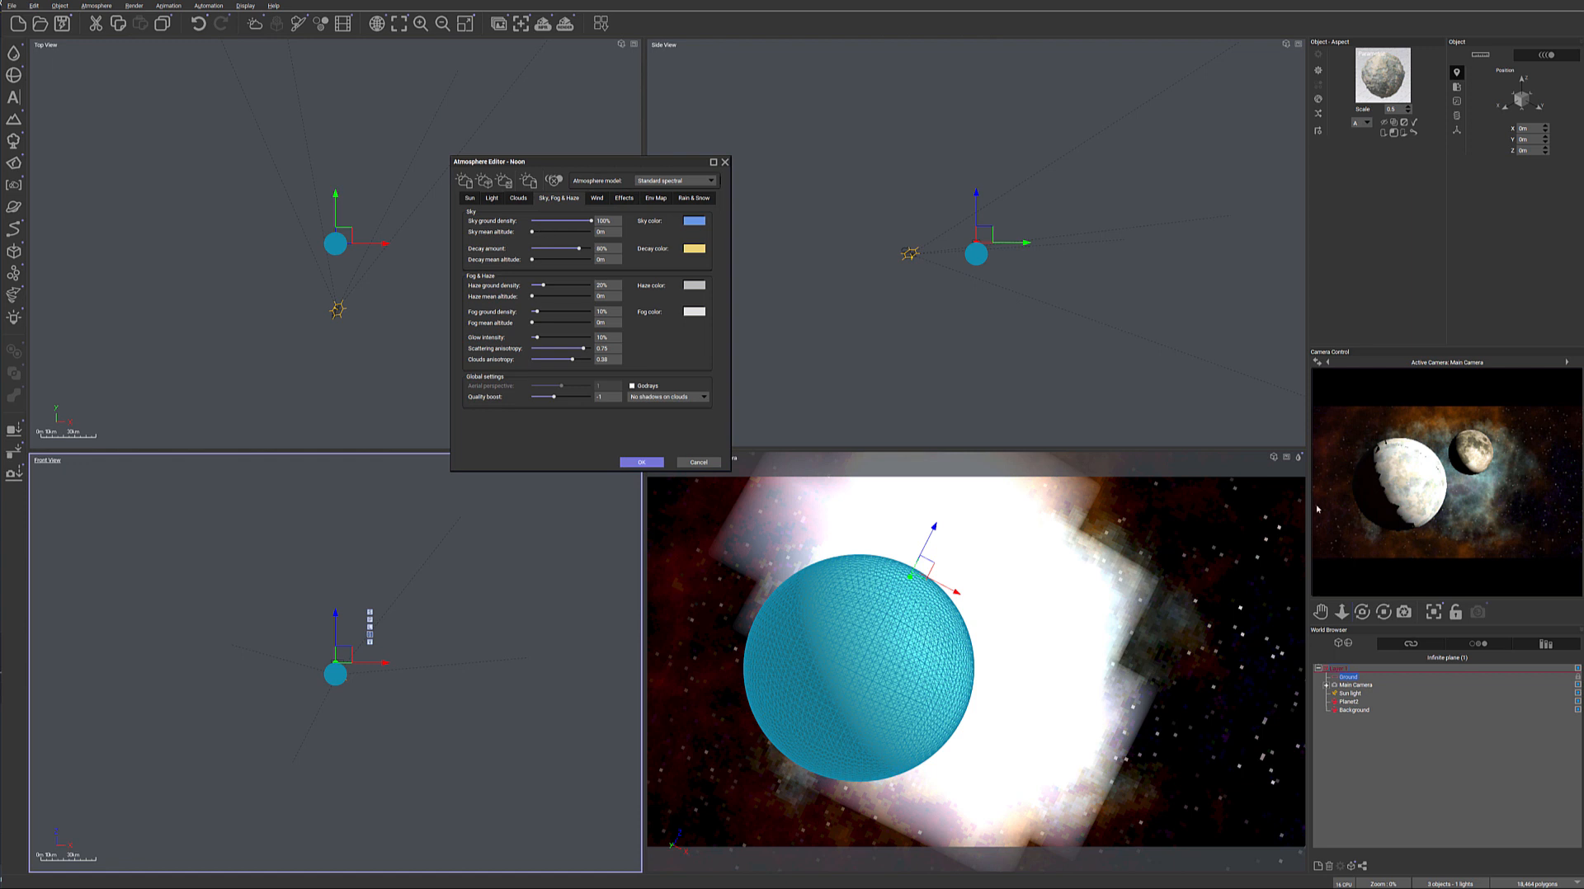
right_click(1453, 500)
click(1405, 485)
drag(534, 232, 557, 231)
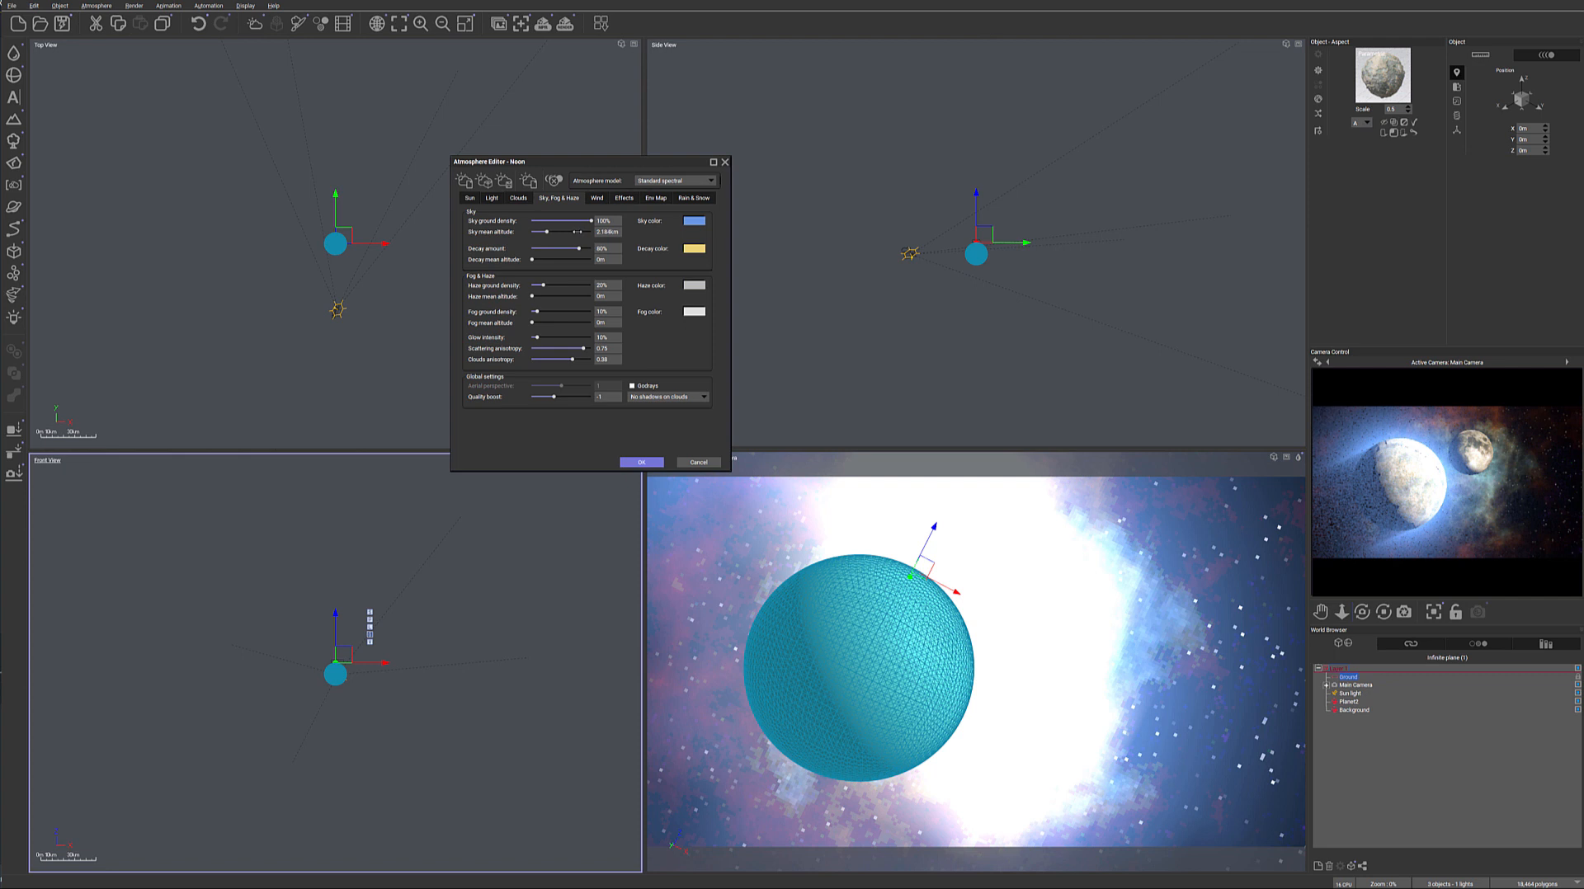
drag(572, 229, 576, 230)
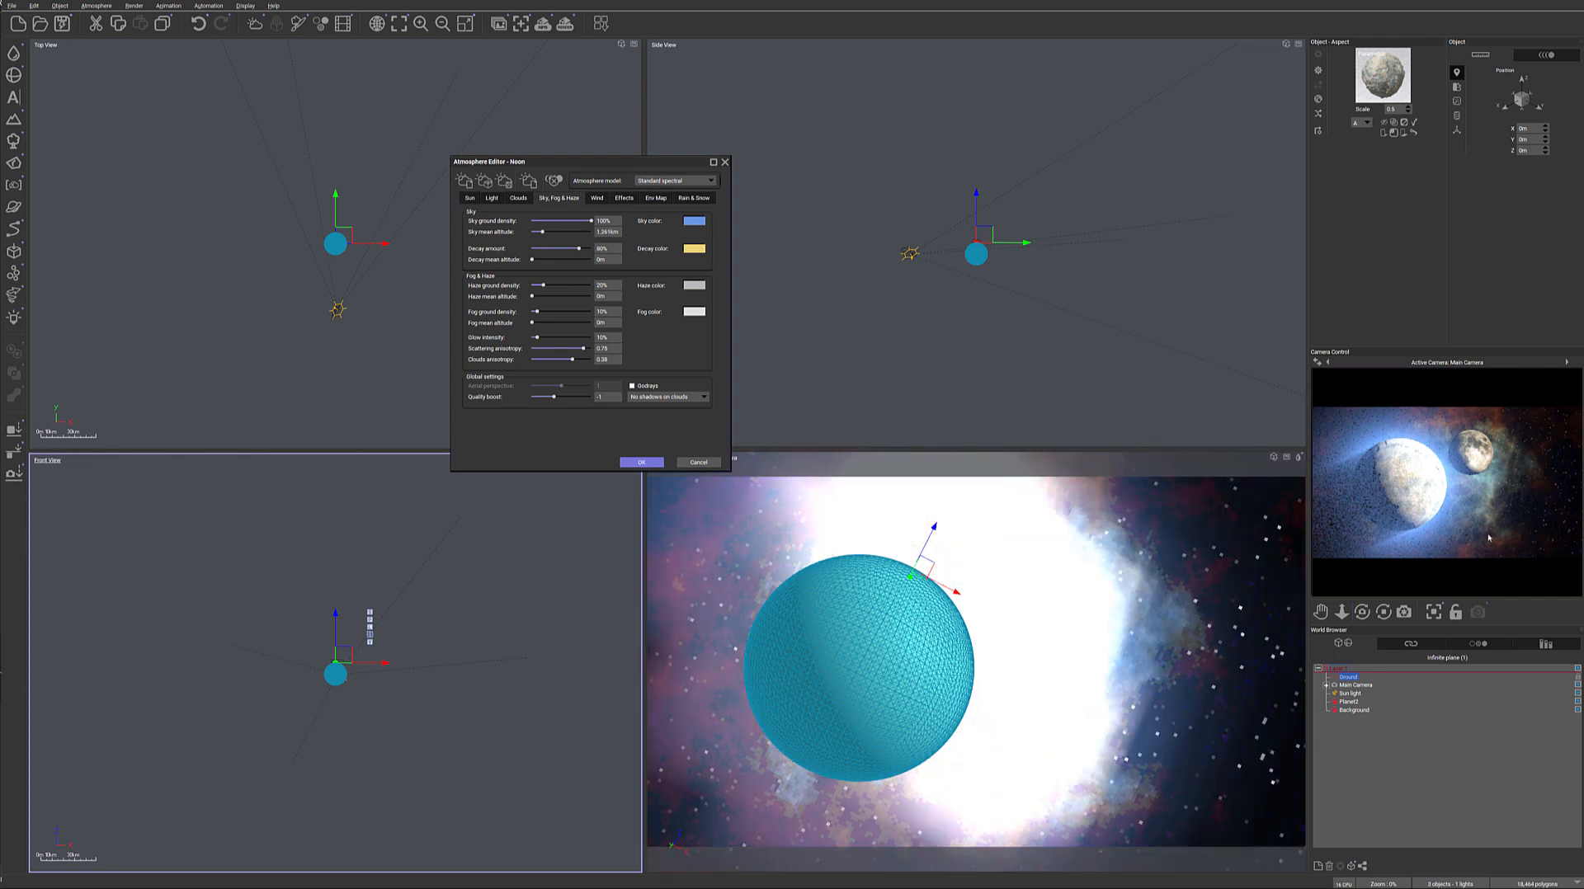
right_click(1487, 544)
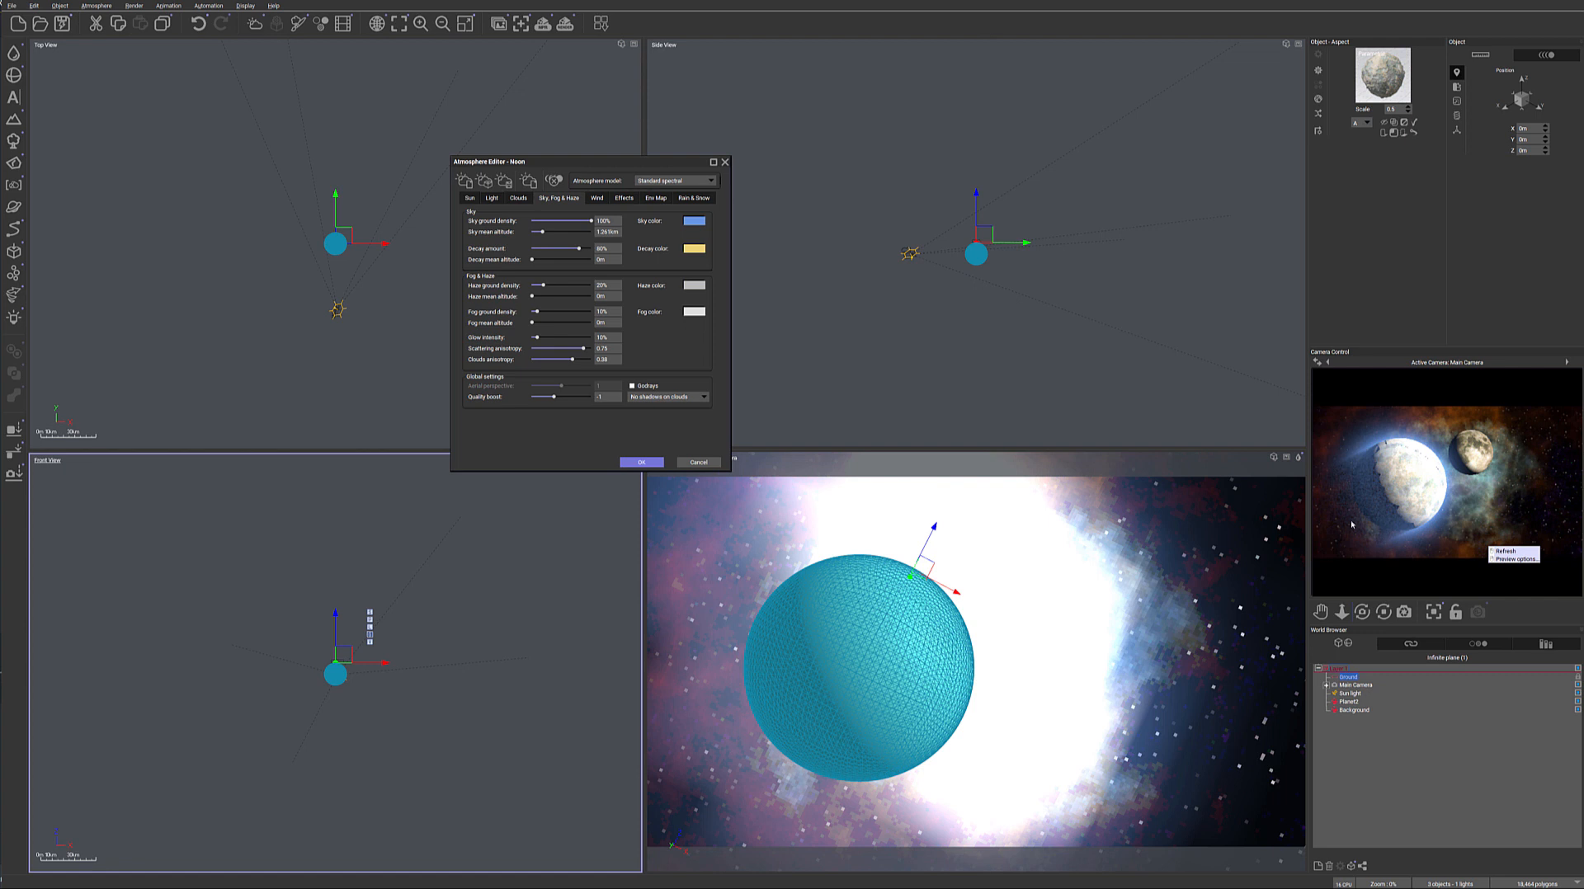
right_click(1318, 485)
click(1334, 491)
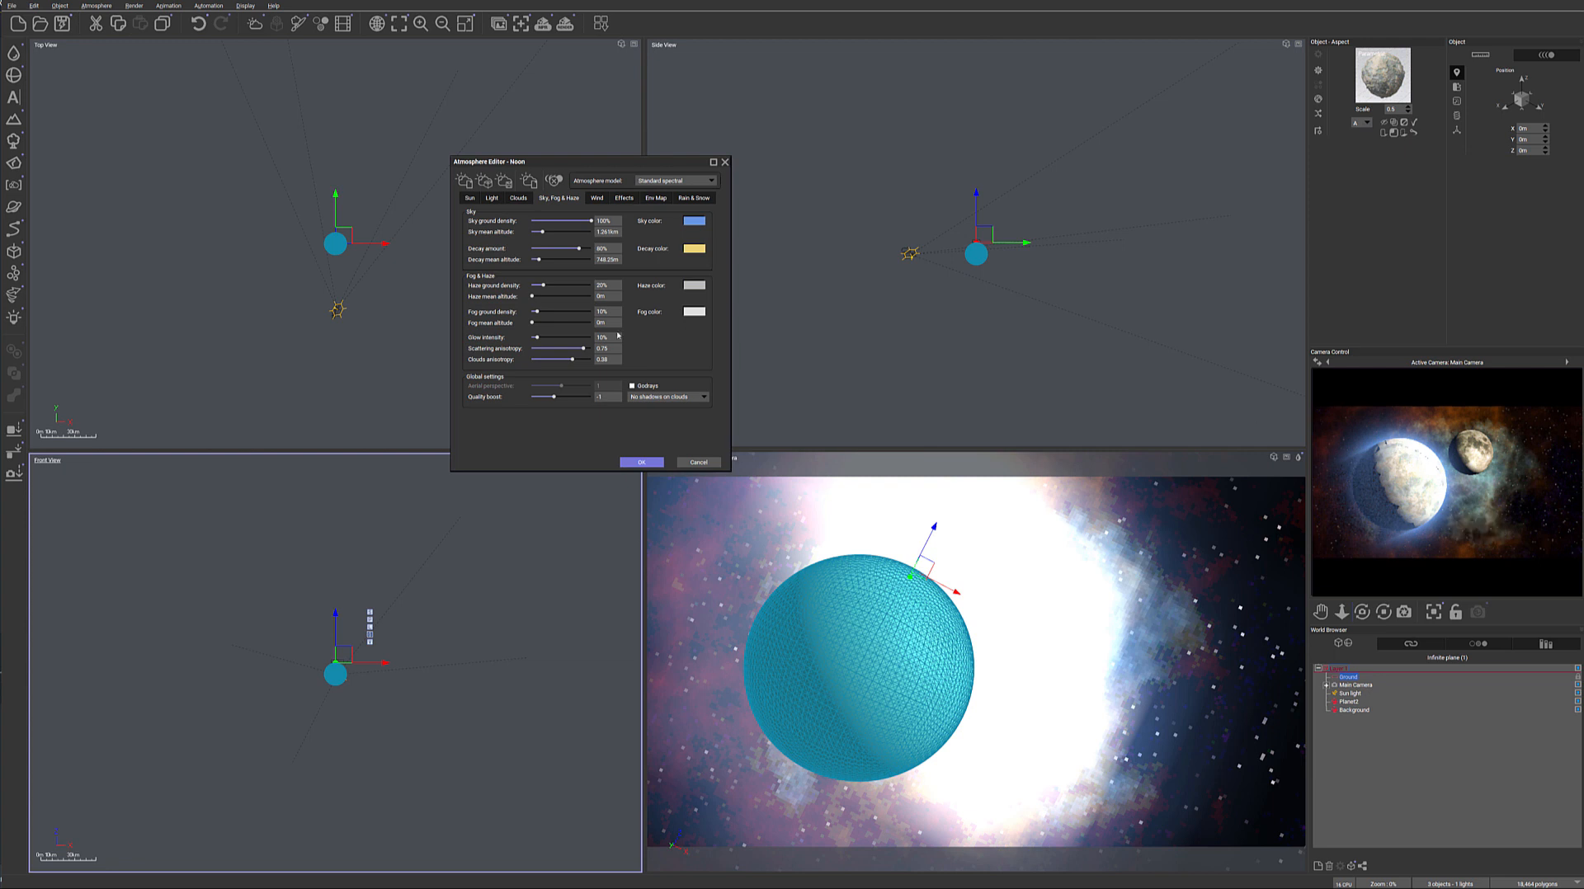
Raise the decay mean altitude to about 1.8 km and change the decay color to a dark orange-brown
drag(546, 260, 551, 260)
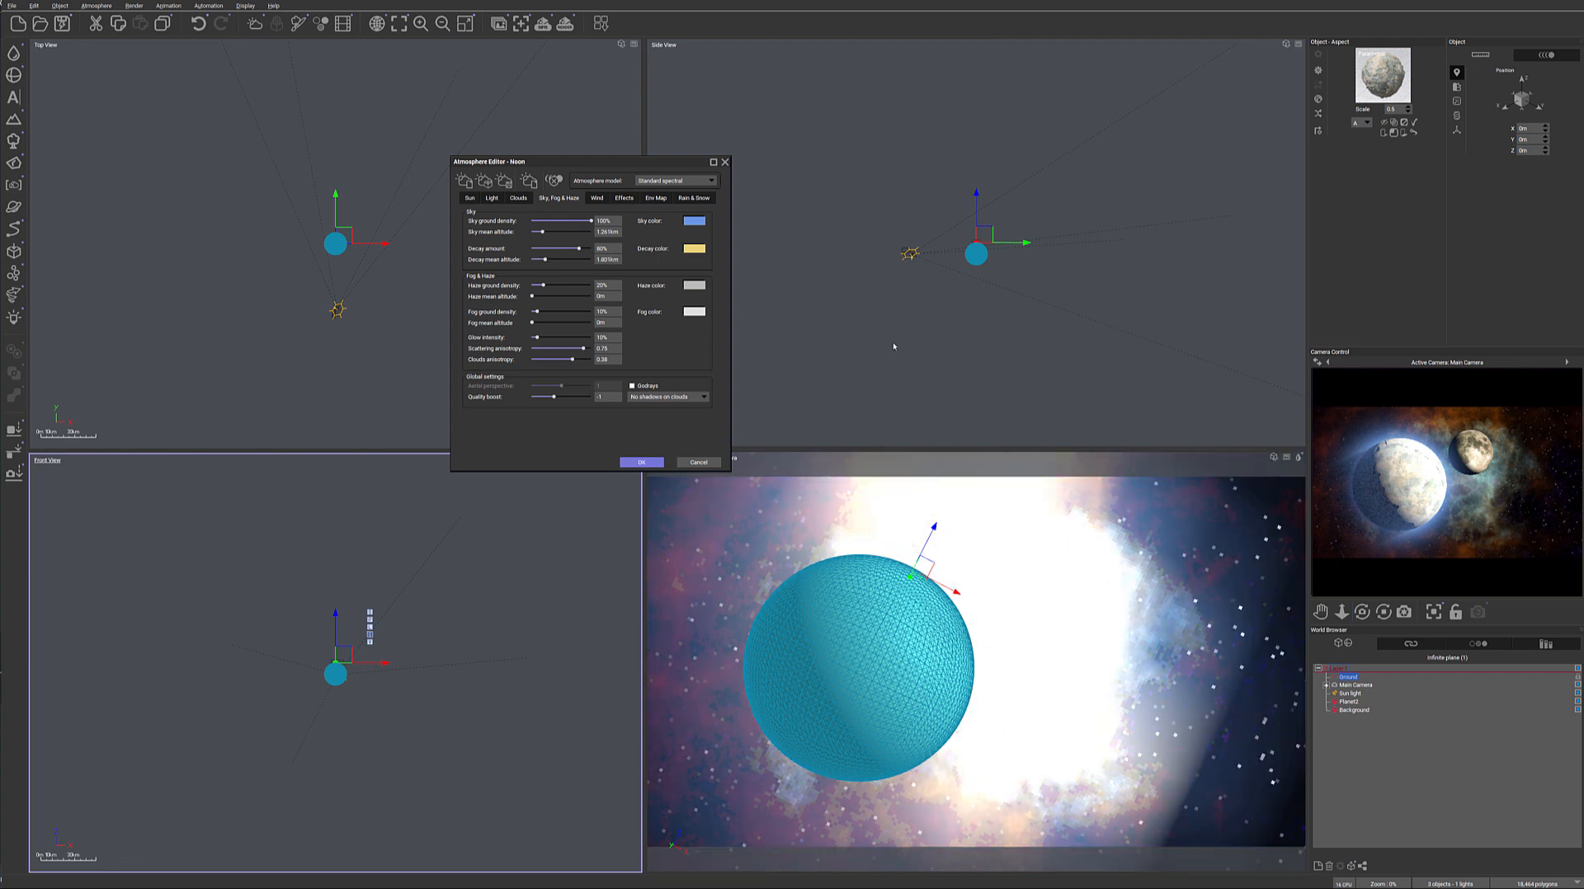
click(1420, 455)
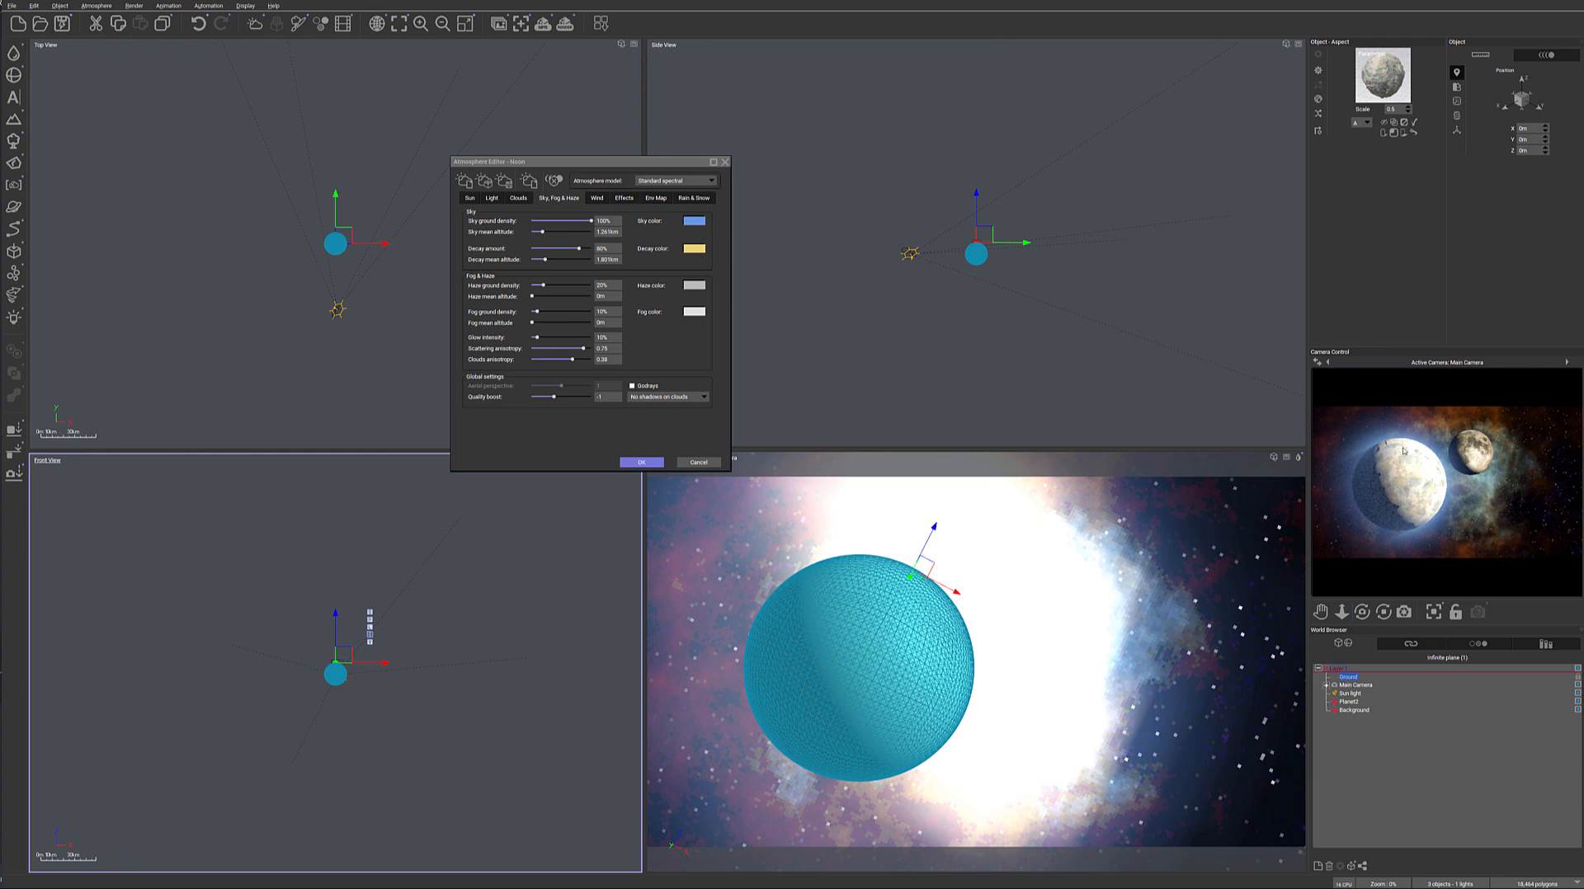
click(693, 248)
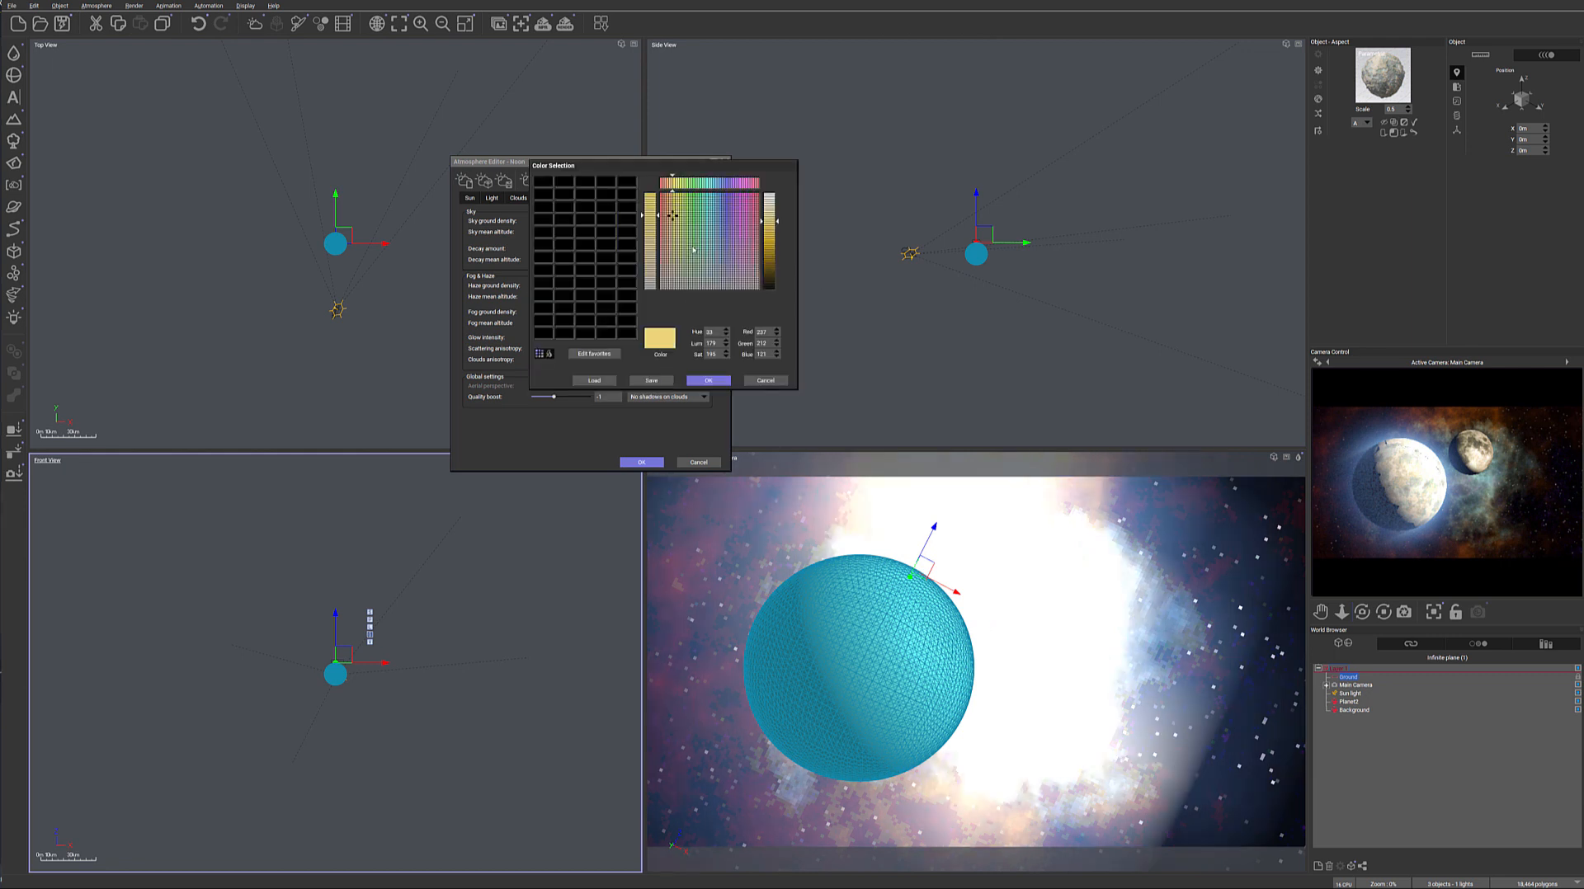
click(765, 259)
drag(765, 259, 765, 262)
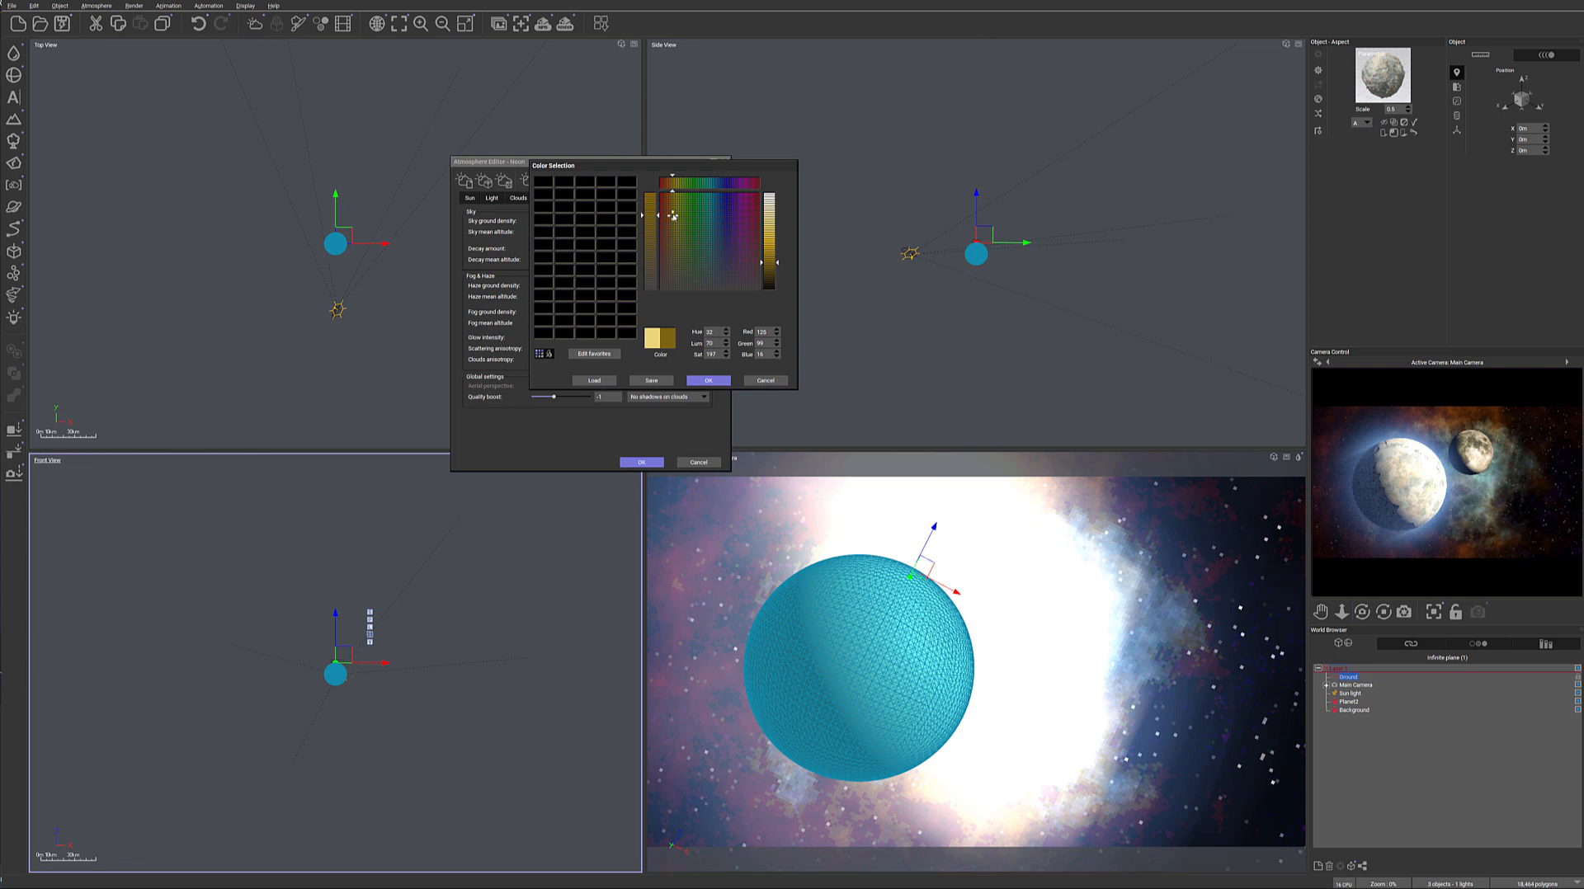
click(707, 380)
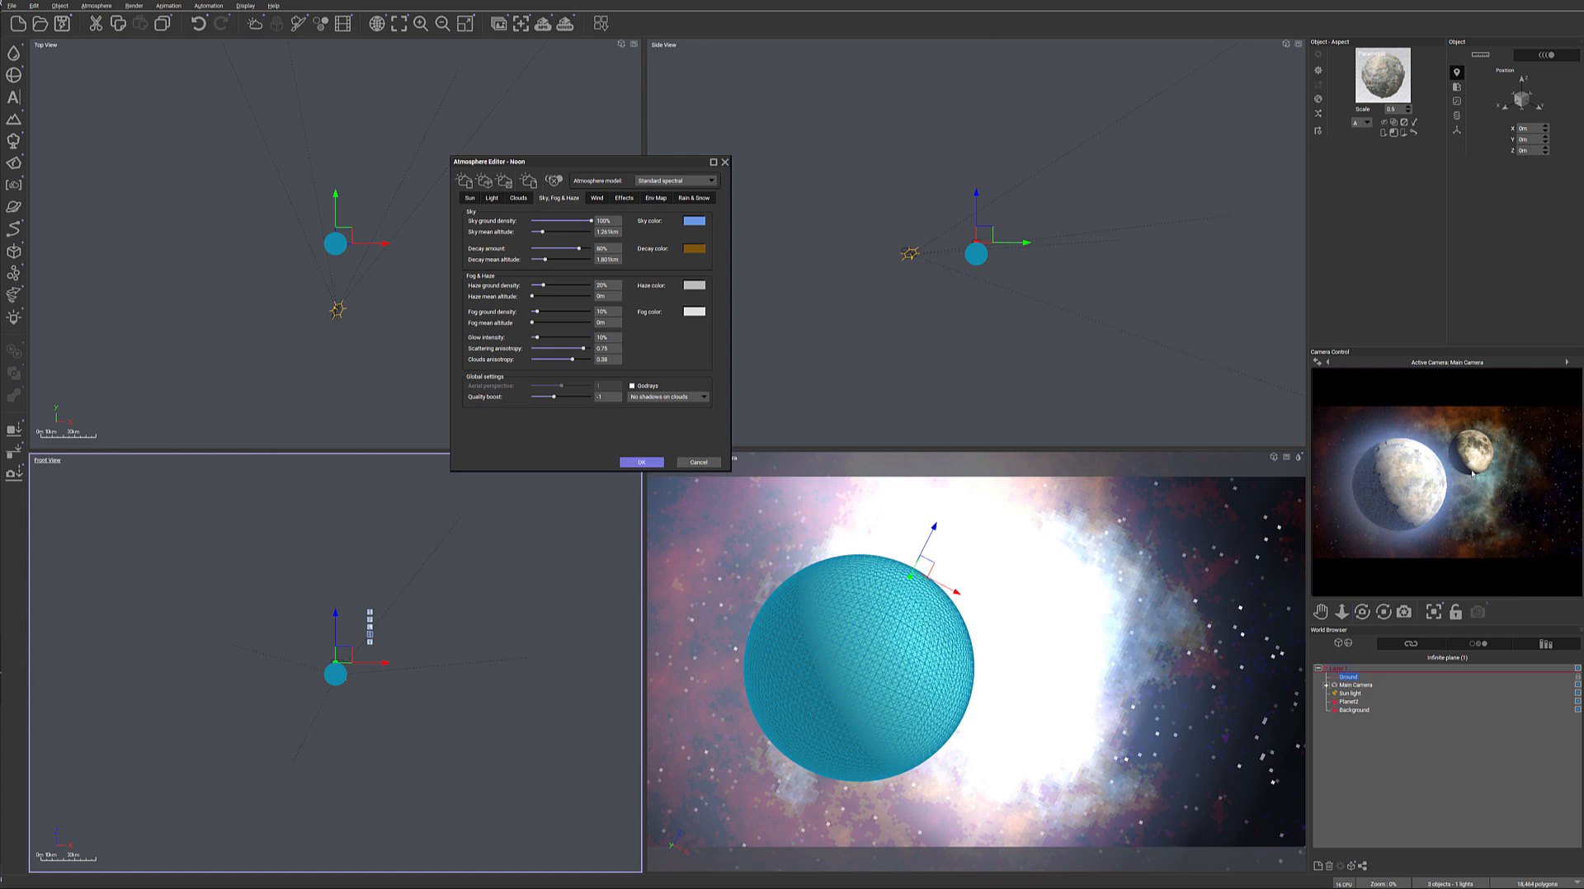
Set the haze ground density to 100%, raise its mean altitude slightly and make the haze color a vivid orange-red
click(543, 296)
mouse_move(543, 285)
mouse_down()
mouse_move(603, 287)
mouse_move(546, 287)
mouse_up()
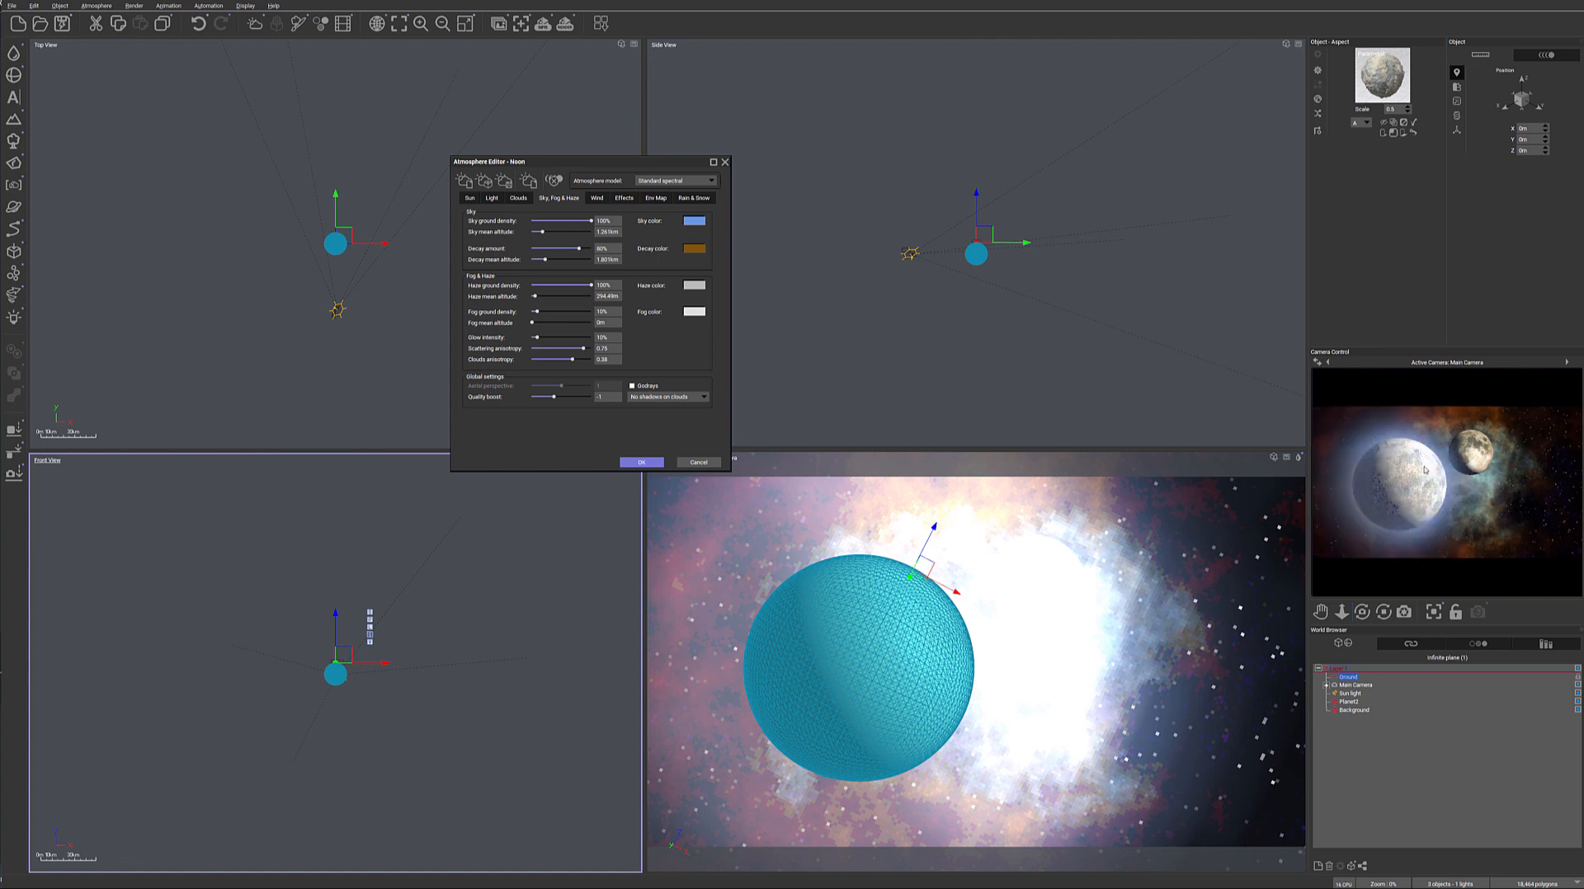
click(686, 286)
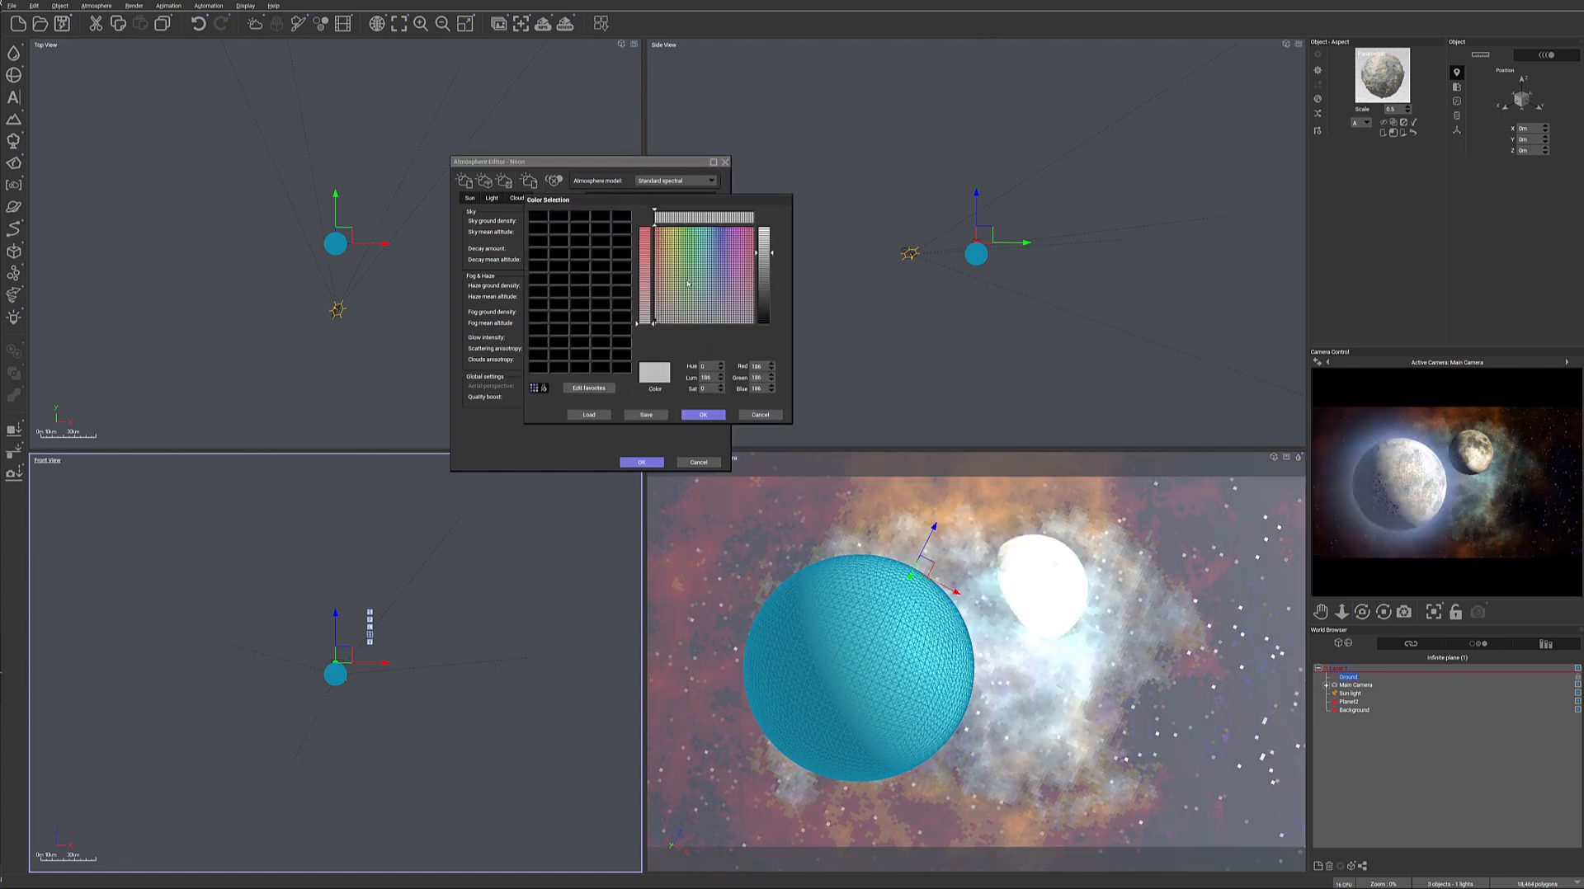
click(662, 252)
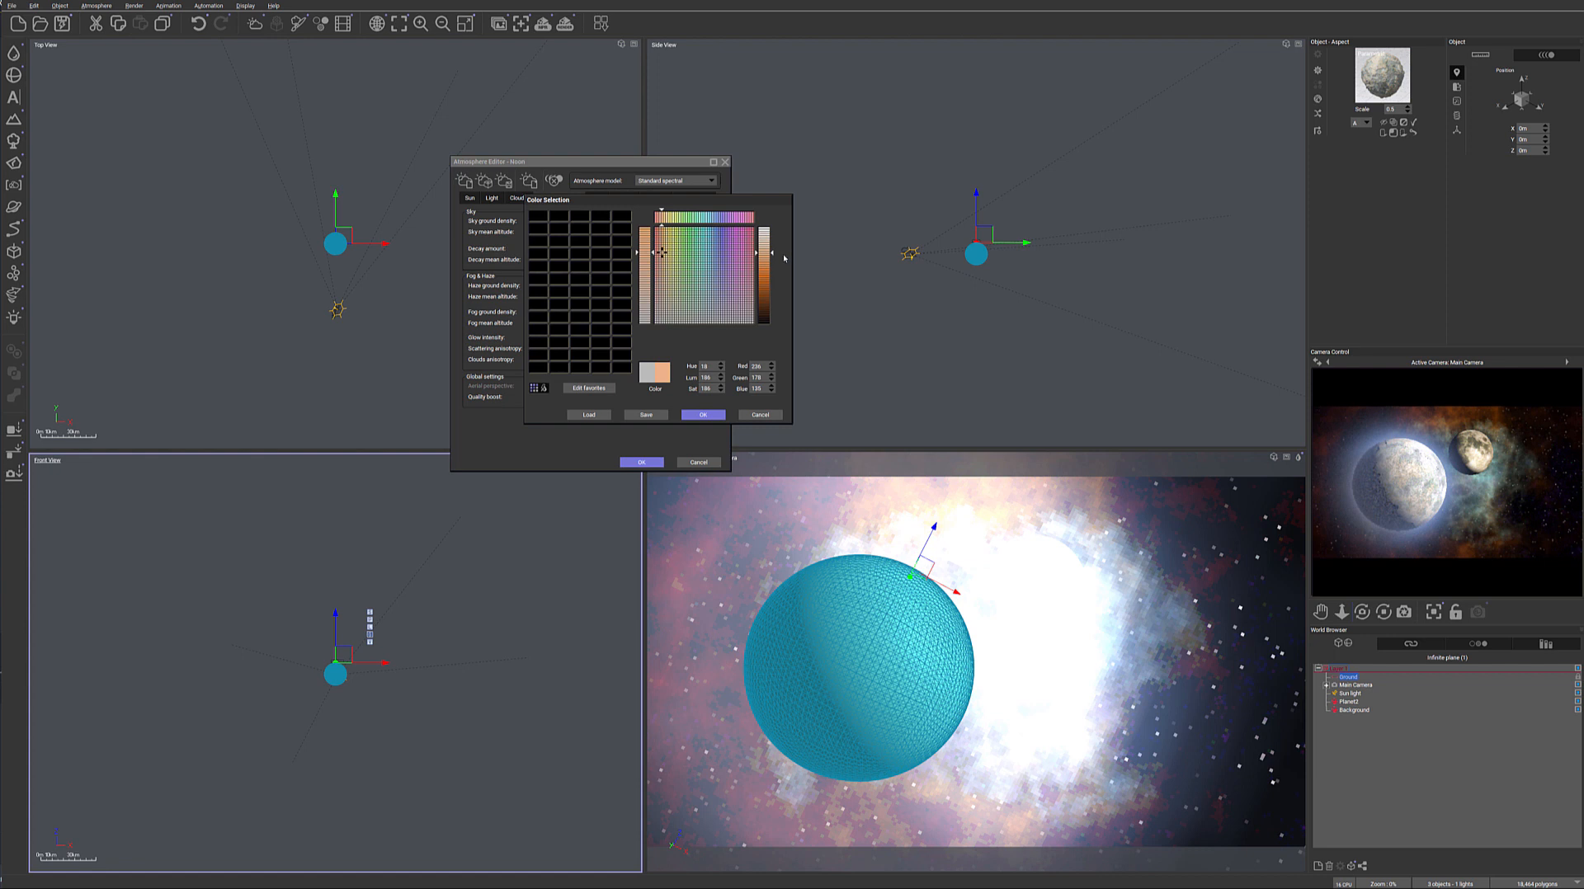
click(758, 272)
click(663, 245)
drag(664, 245, 660, 243)
click(715, 417)
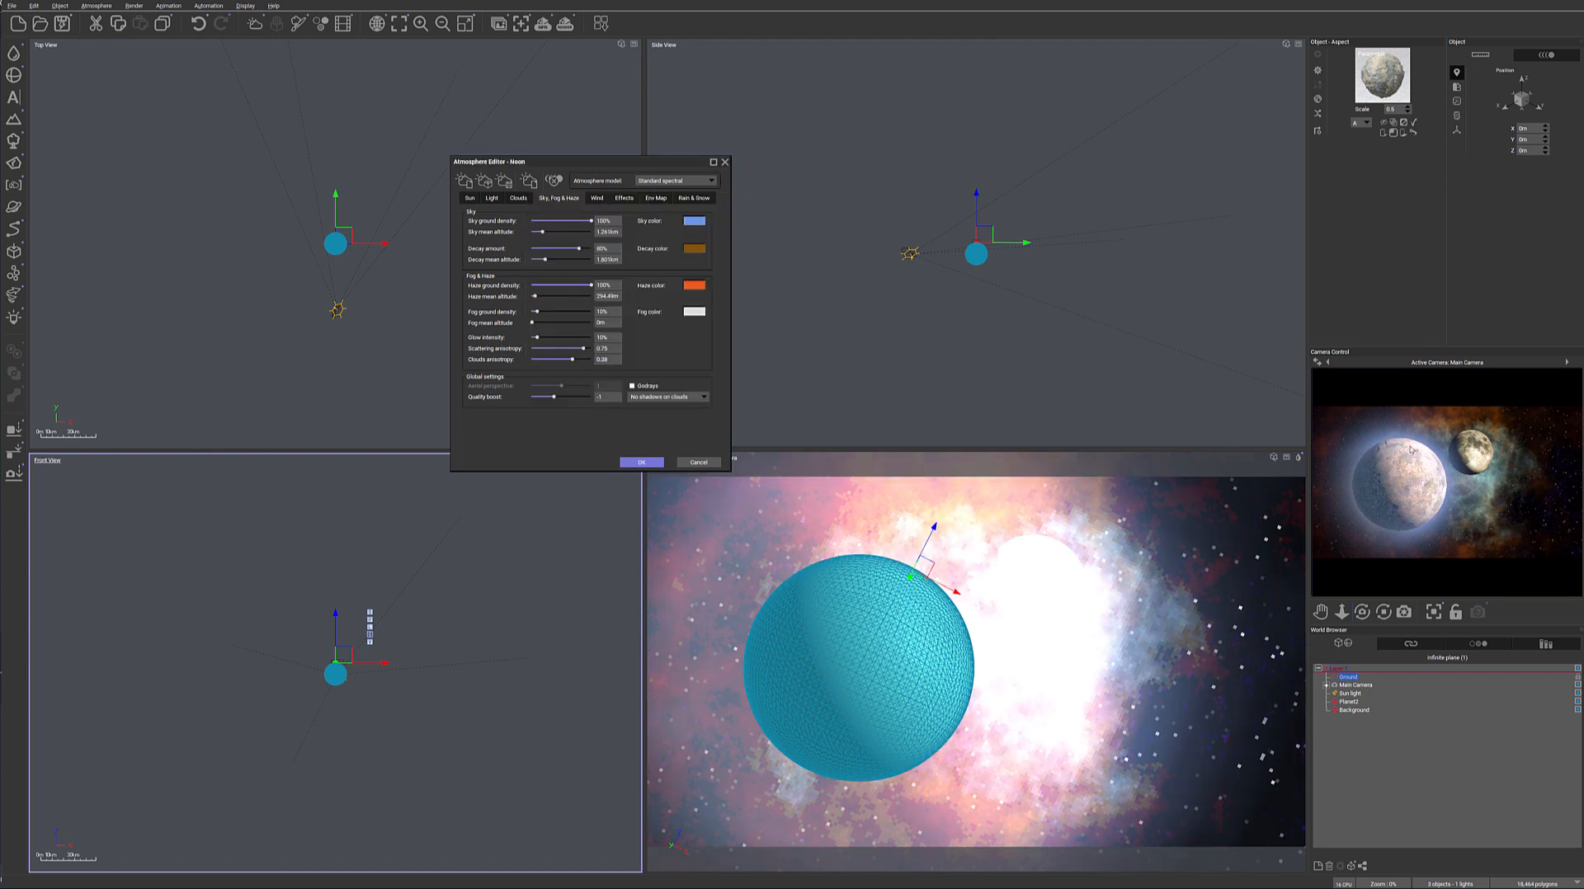
right_click(1443, 494)
Set the fog ground density to 100%, raise its mean altitude and change the fog color to light blue
mouse_move(536, 312)
mouse_down()
mouse_move(593, 312)
mouse_move(566, 323)
mouse_up()
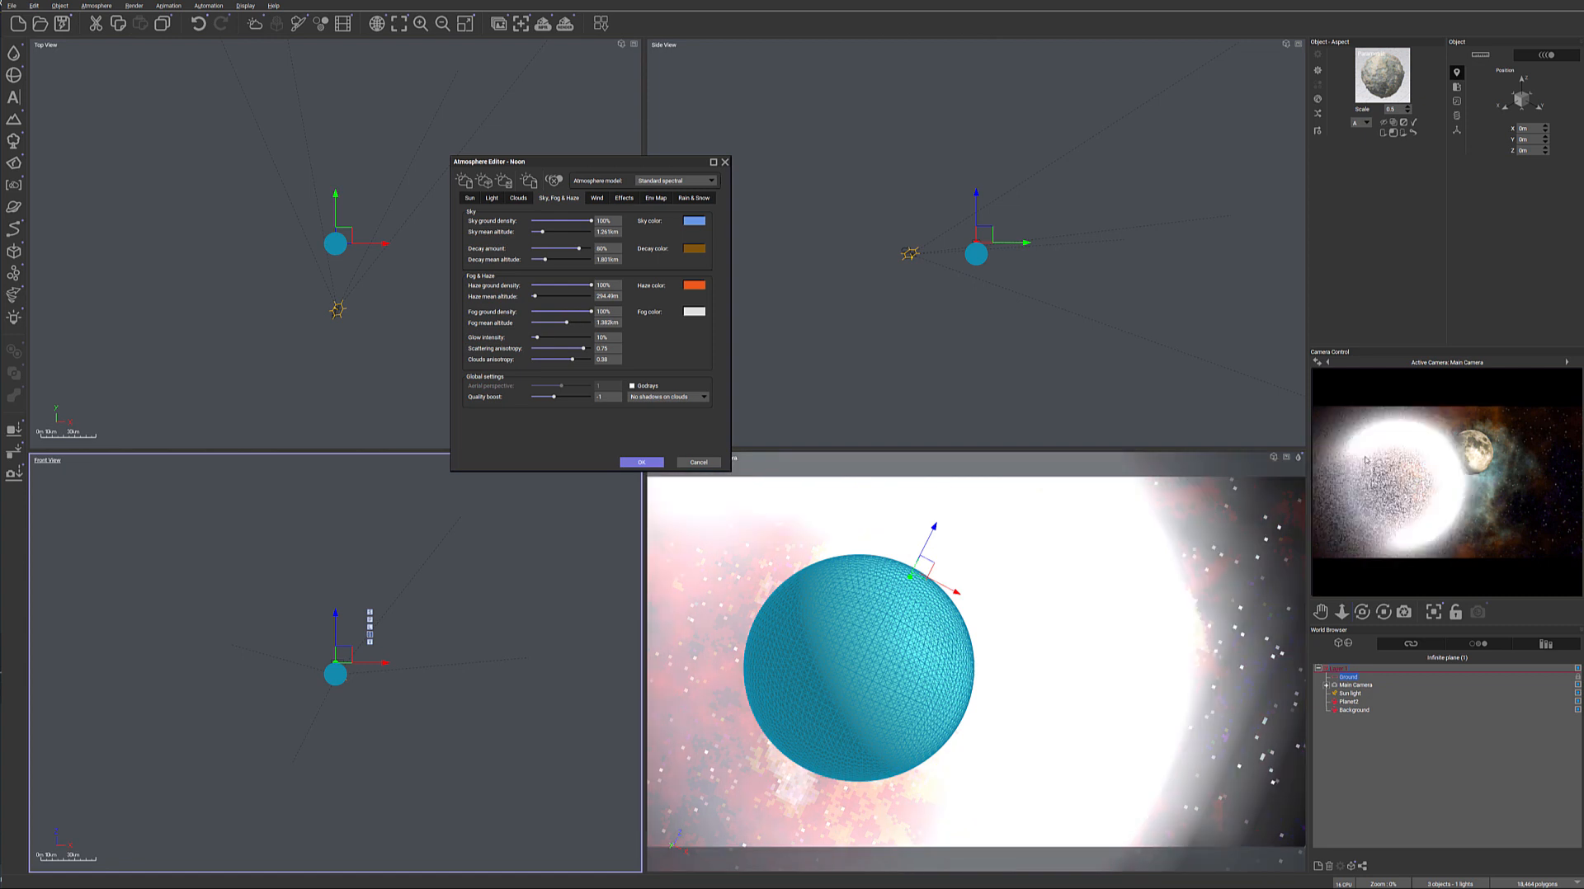
right_click(1439, 495)
click(694, 313)
click(722, 266)
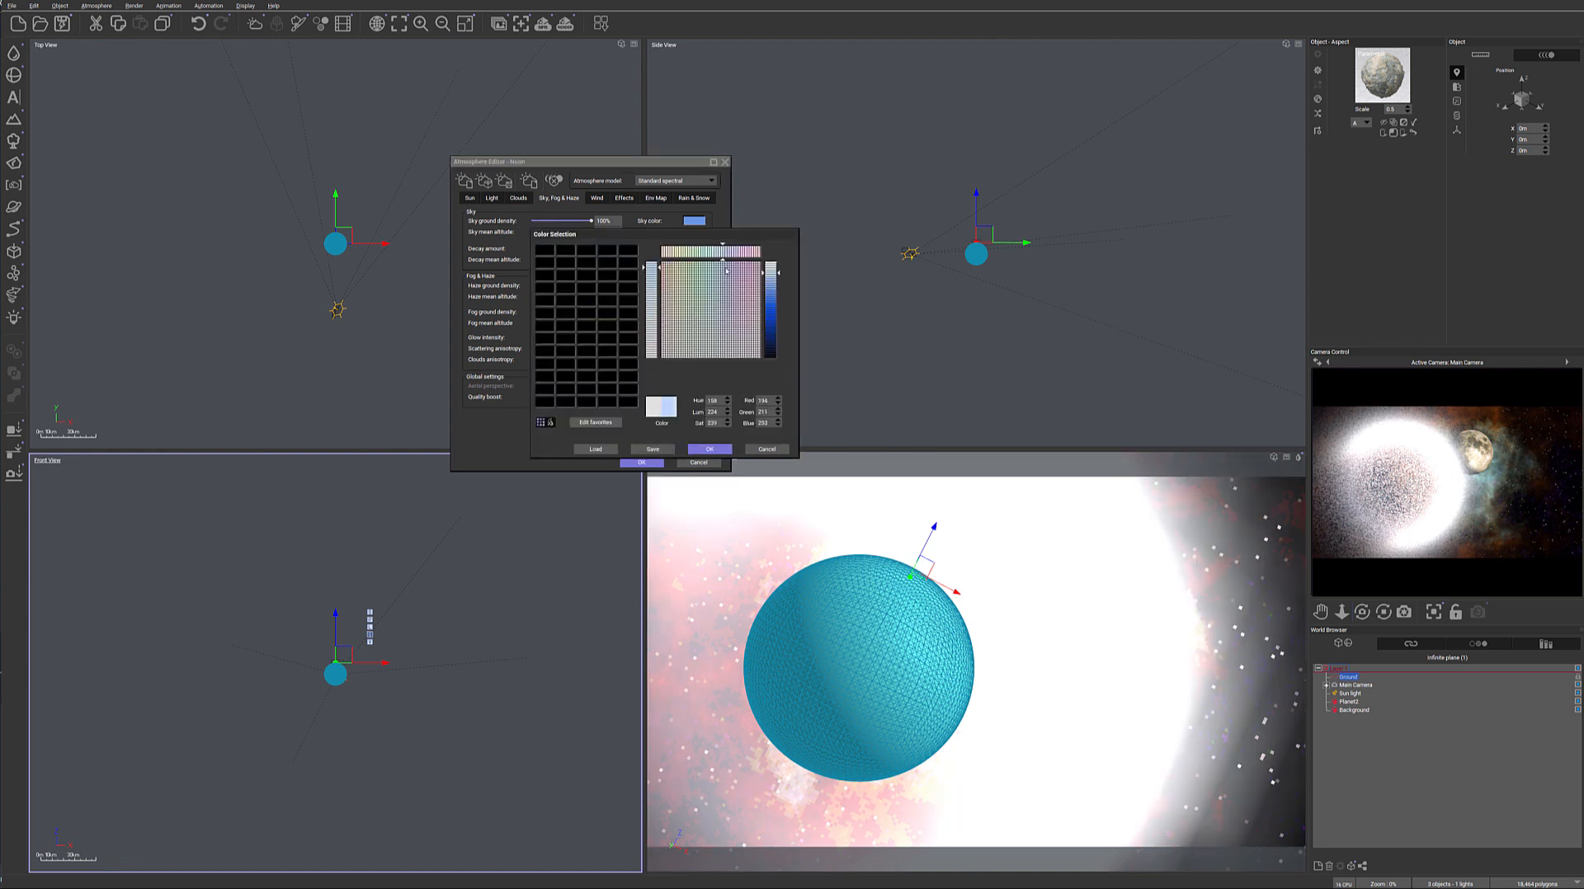
drag(773, 273, 774, 291)
click(717, 262)
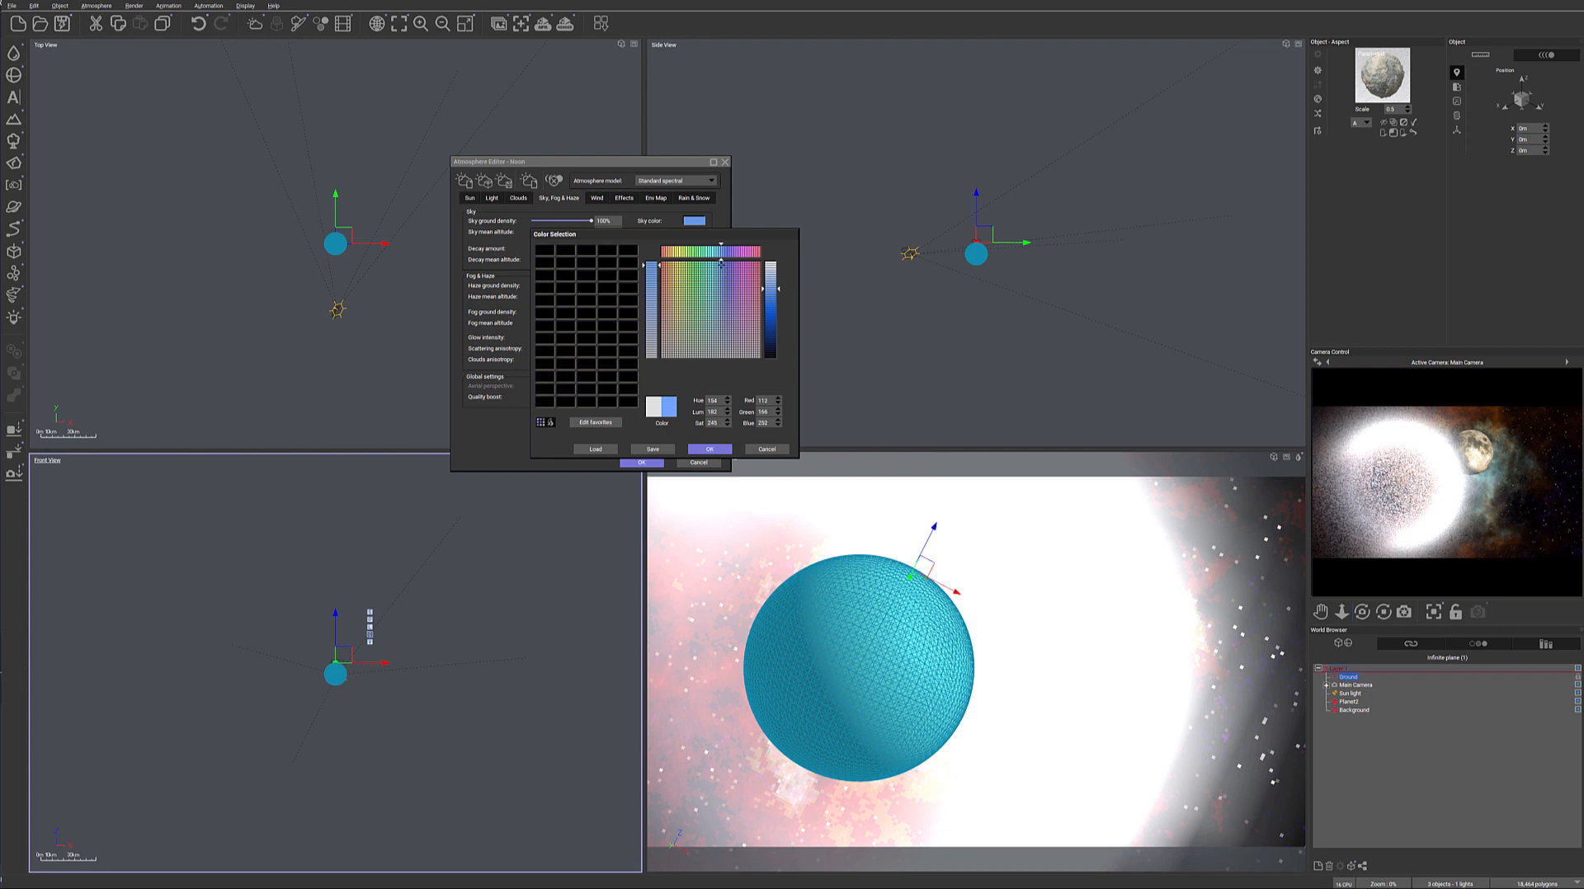
click(709, 449)
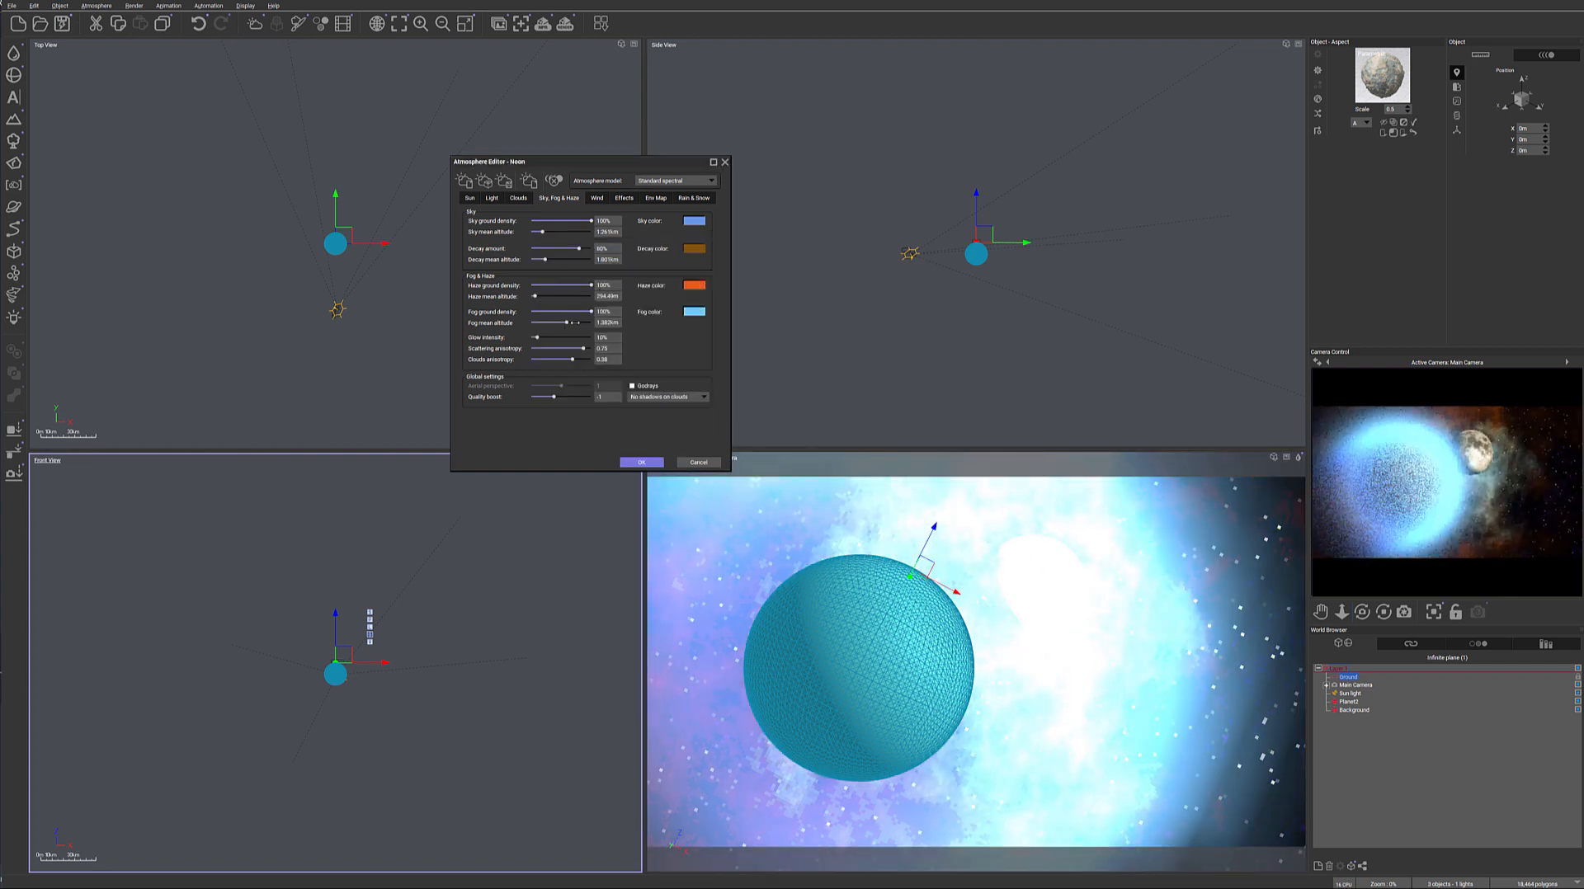
Lower the fog mean altitude to about 250 m, raise the haze mean altitude slightly and refresh the camera preview
drag(576, 320, 550, 314)
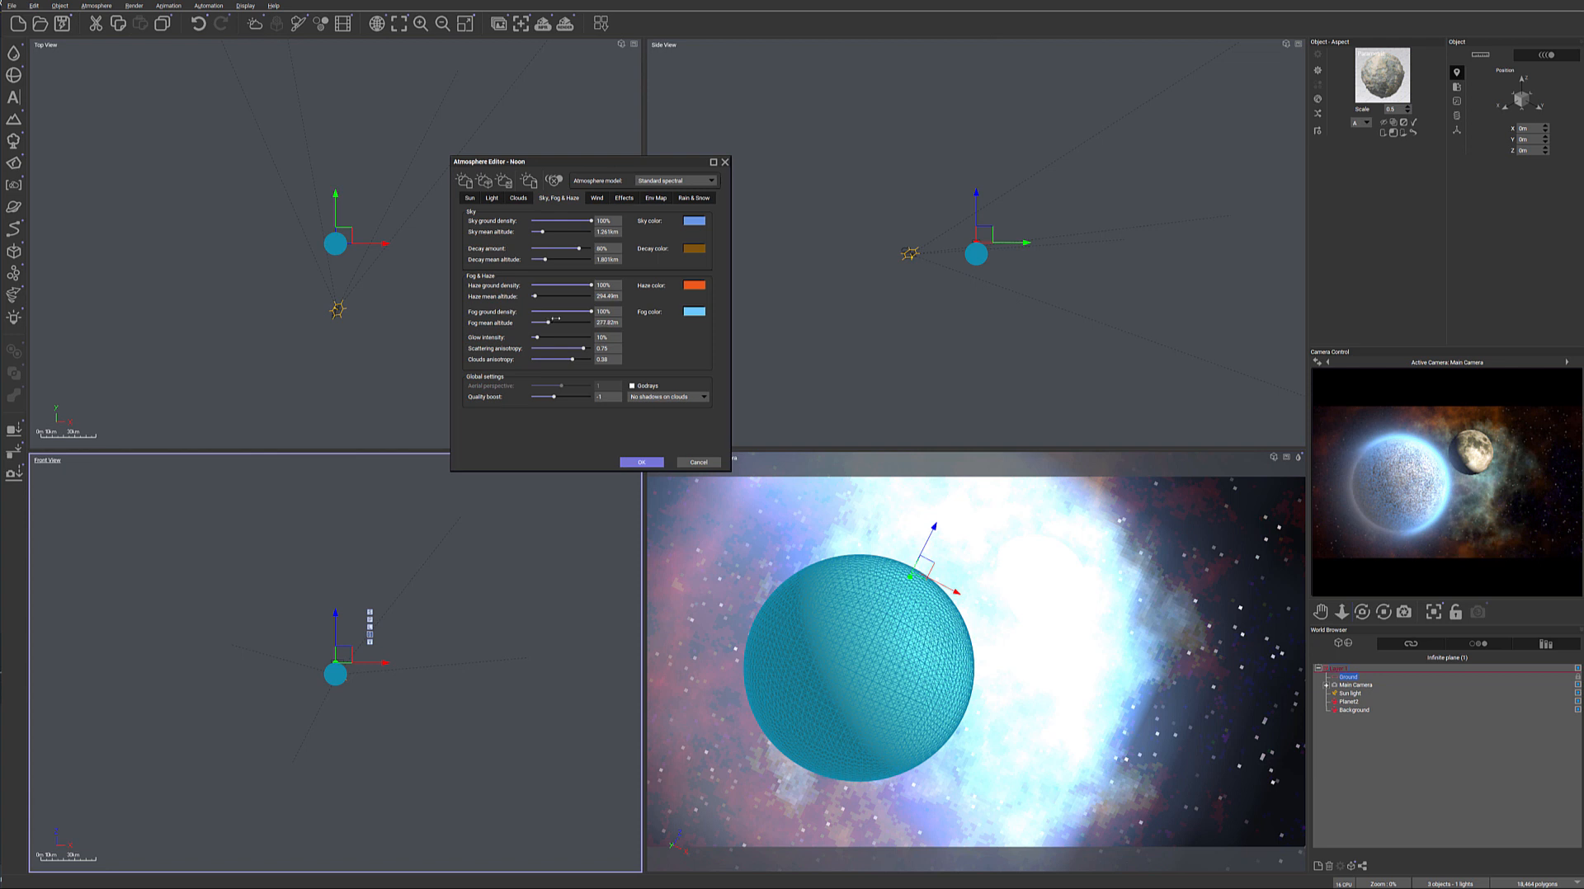
drag(540, 296, 546, 295)
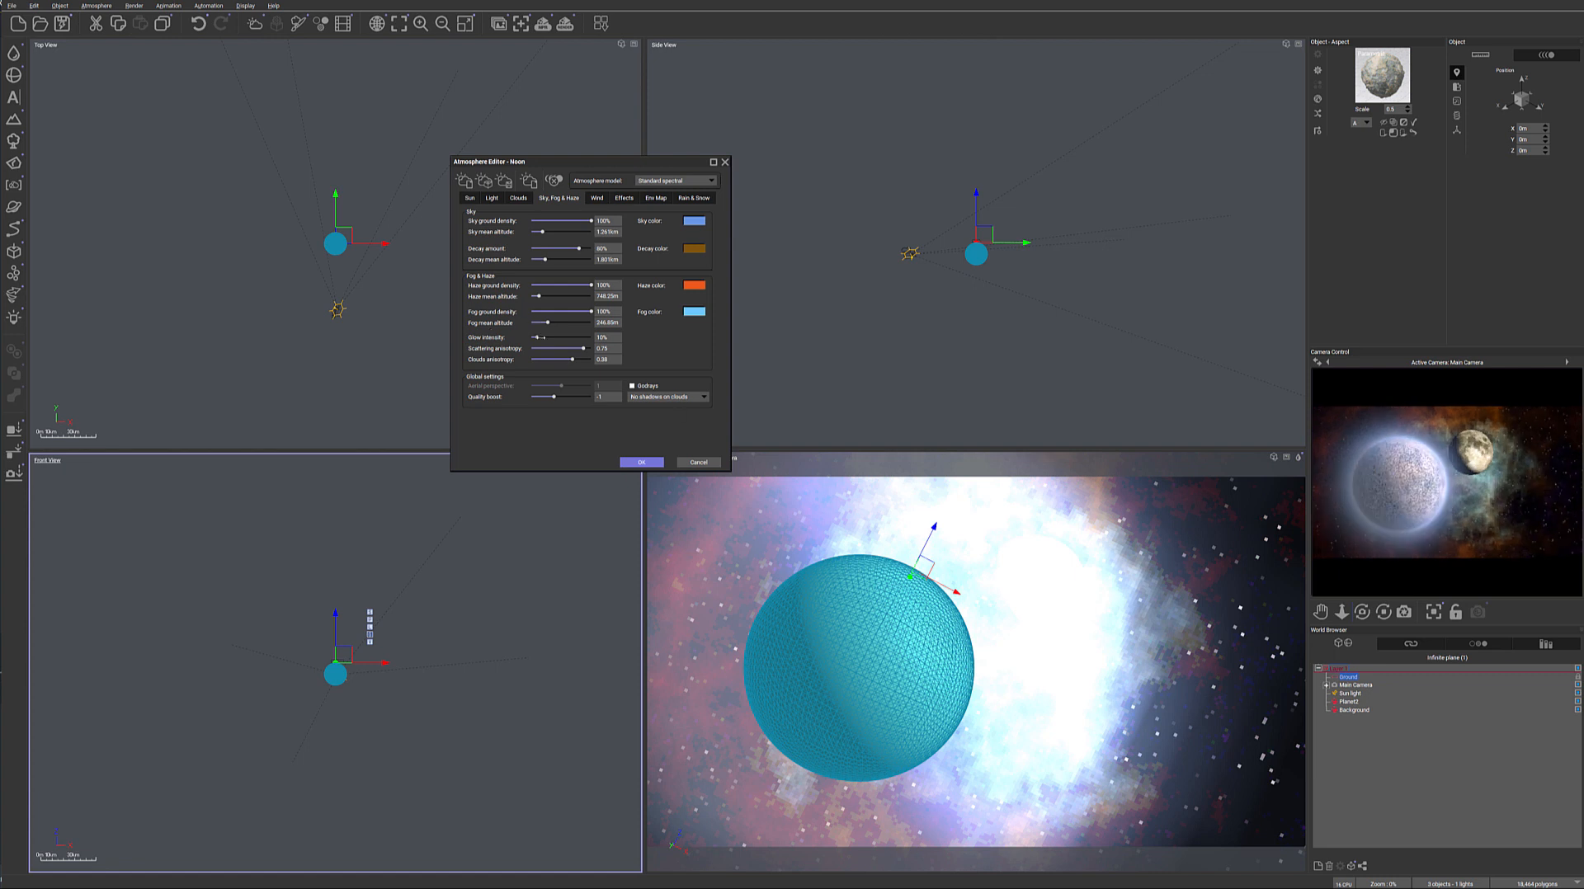
drag(547, 322, 550, 322)
right_click(1444, 524)
right_click(1432, 536)
Add a Big Cumulus layer from the Spectral 2 clouds to the atmosphere and refresh the camera preview
click(518, 198)
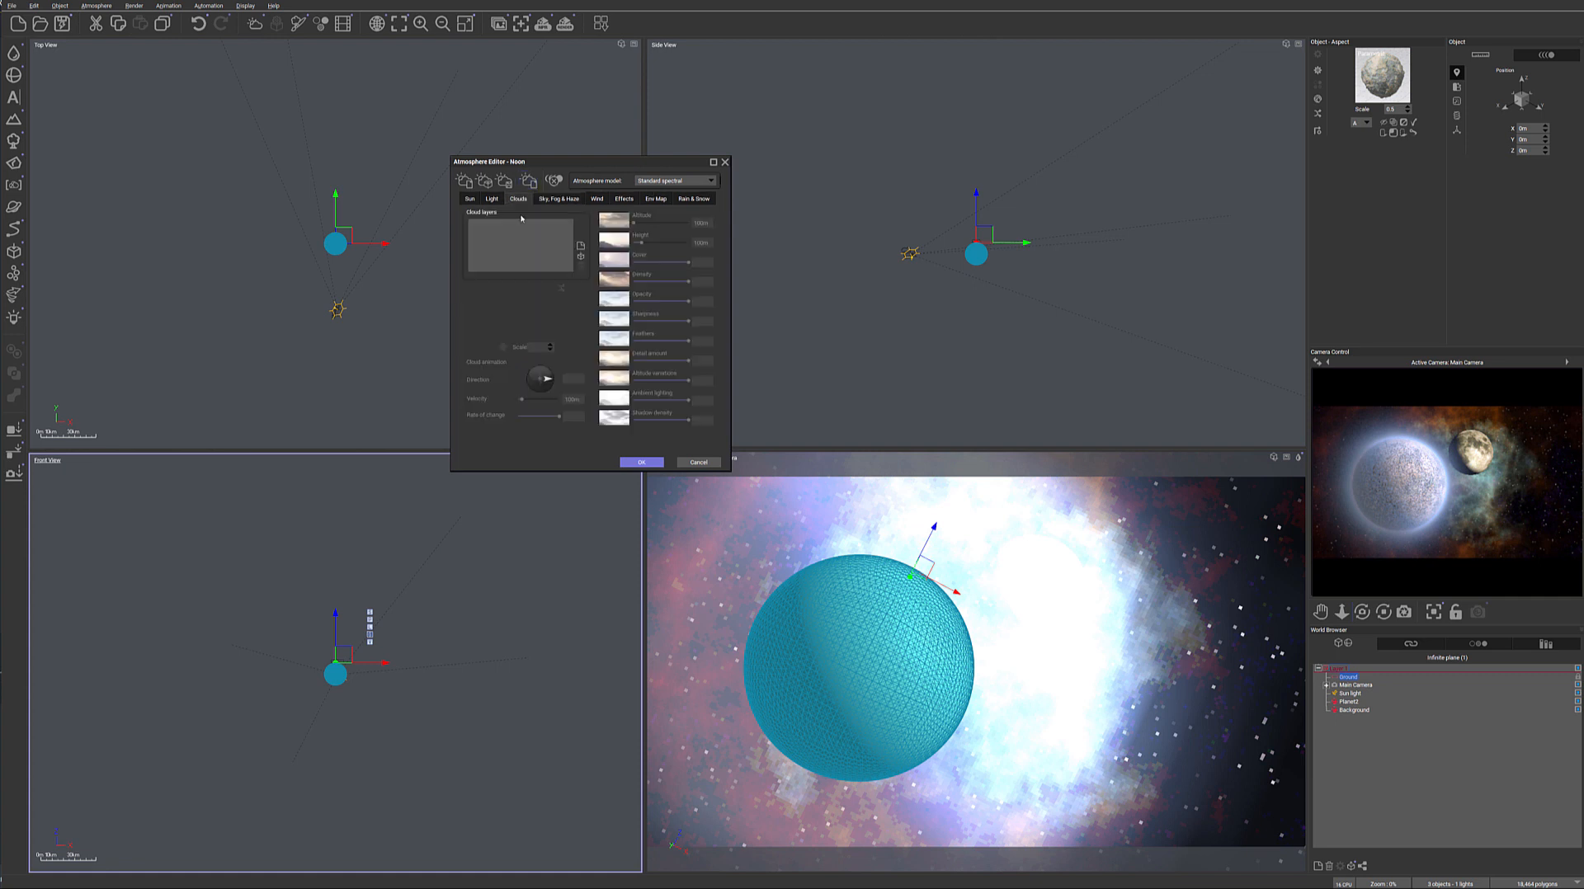
click(581, 255)
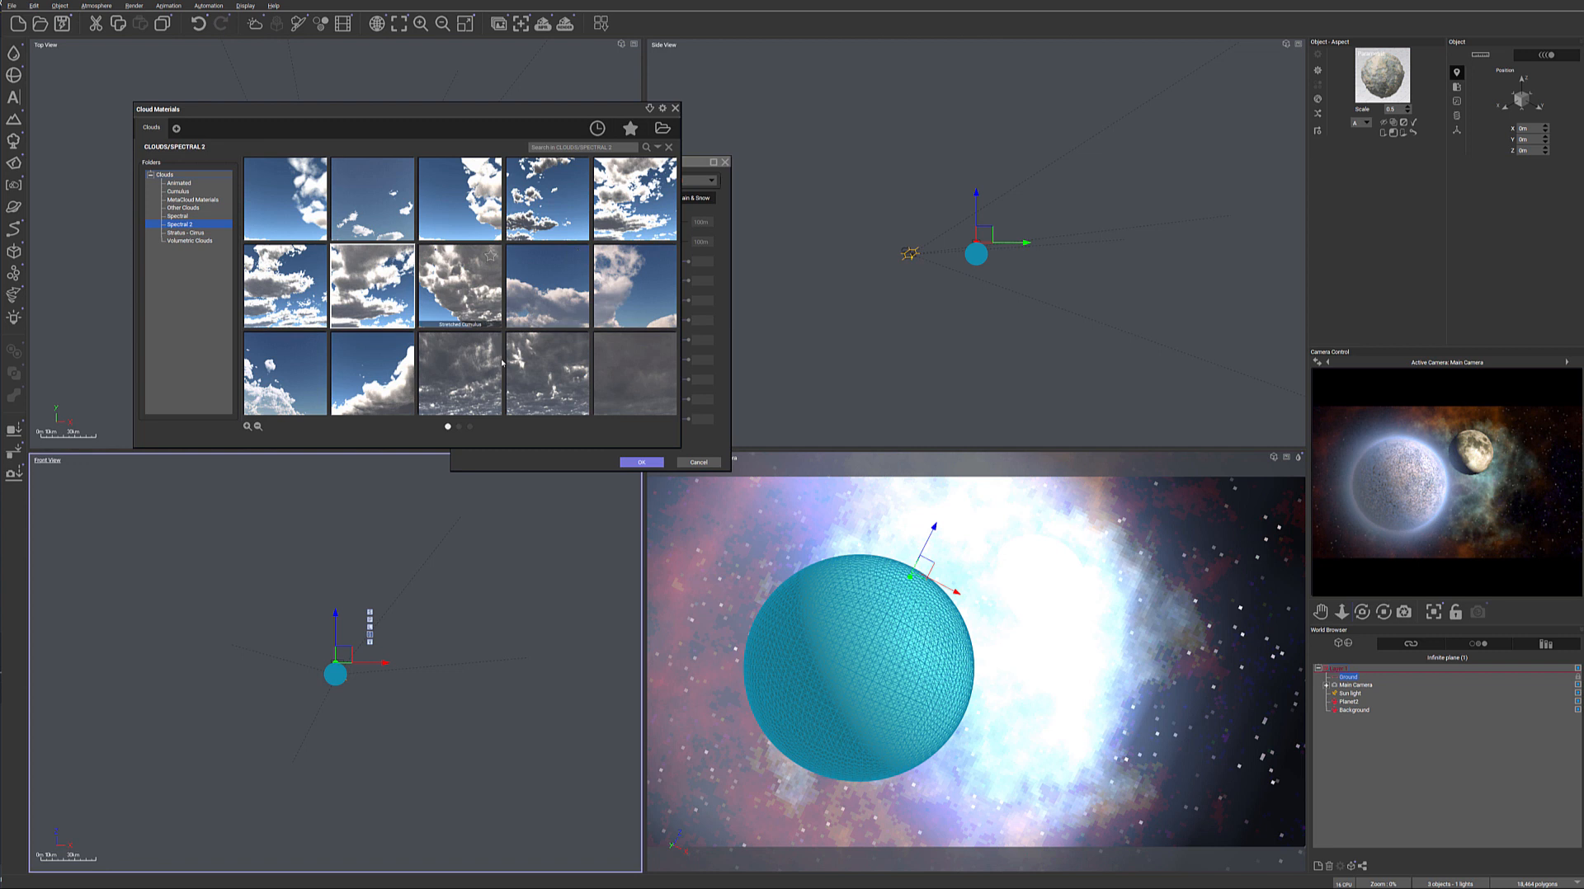
double_click(372, 286)
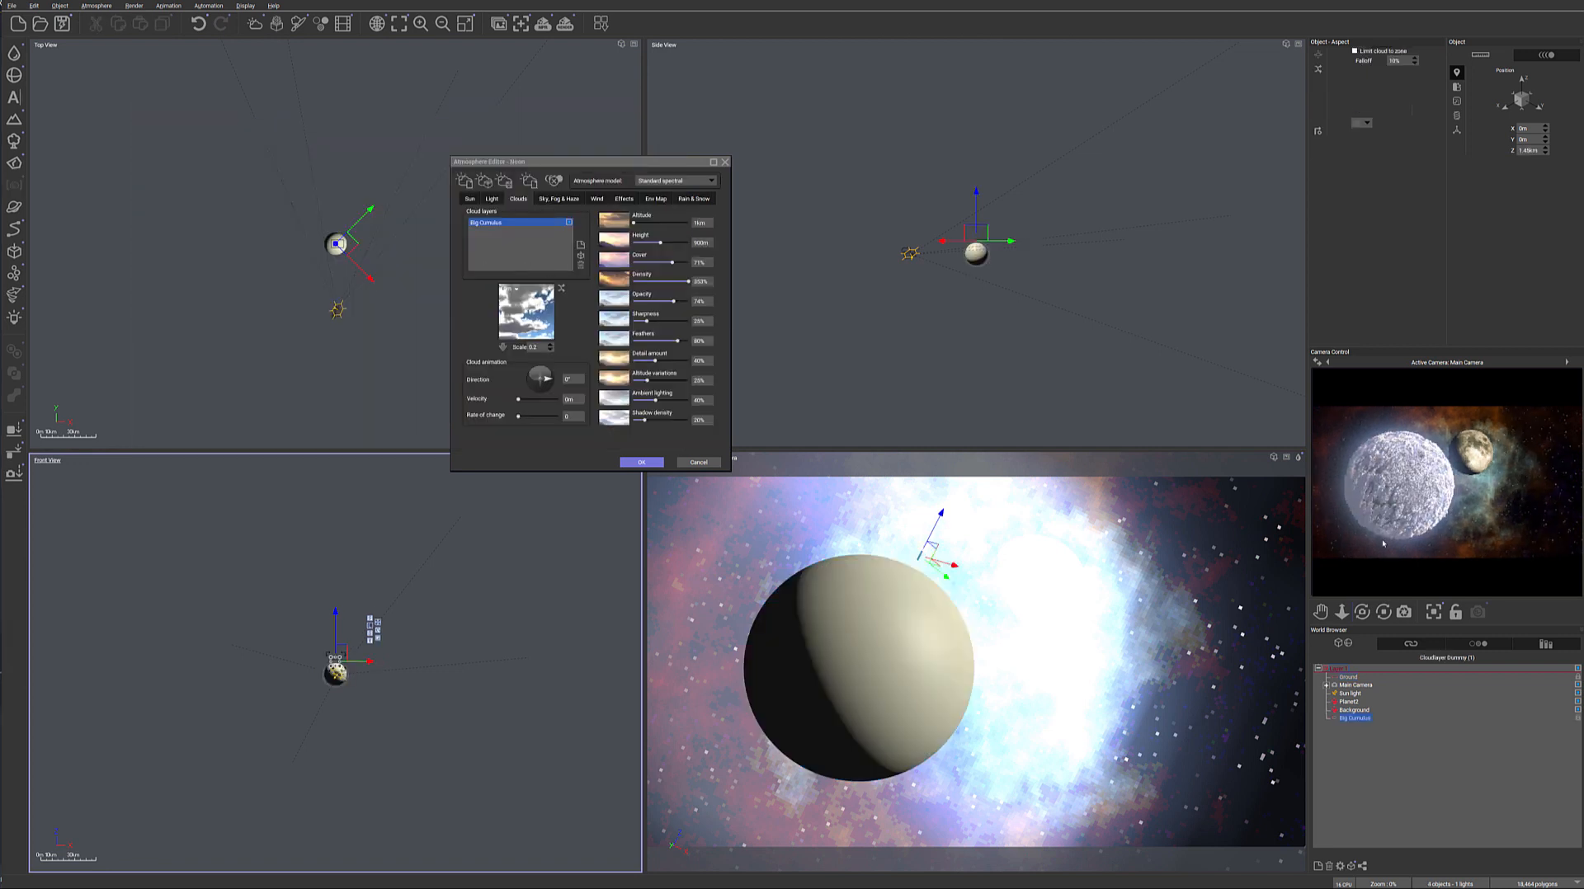
right_click(1468, 471)
click(1412, 451)
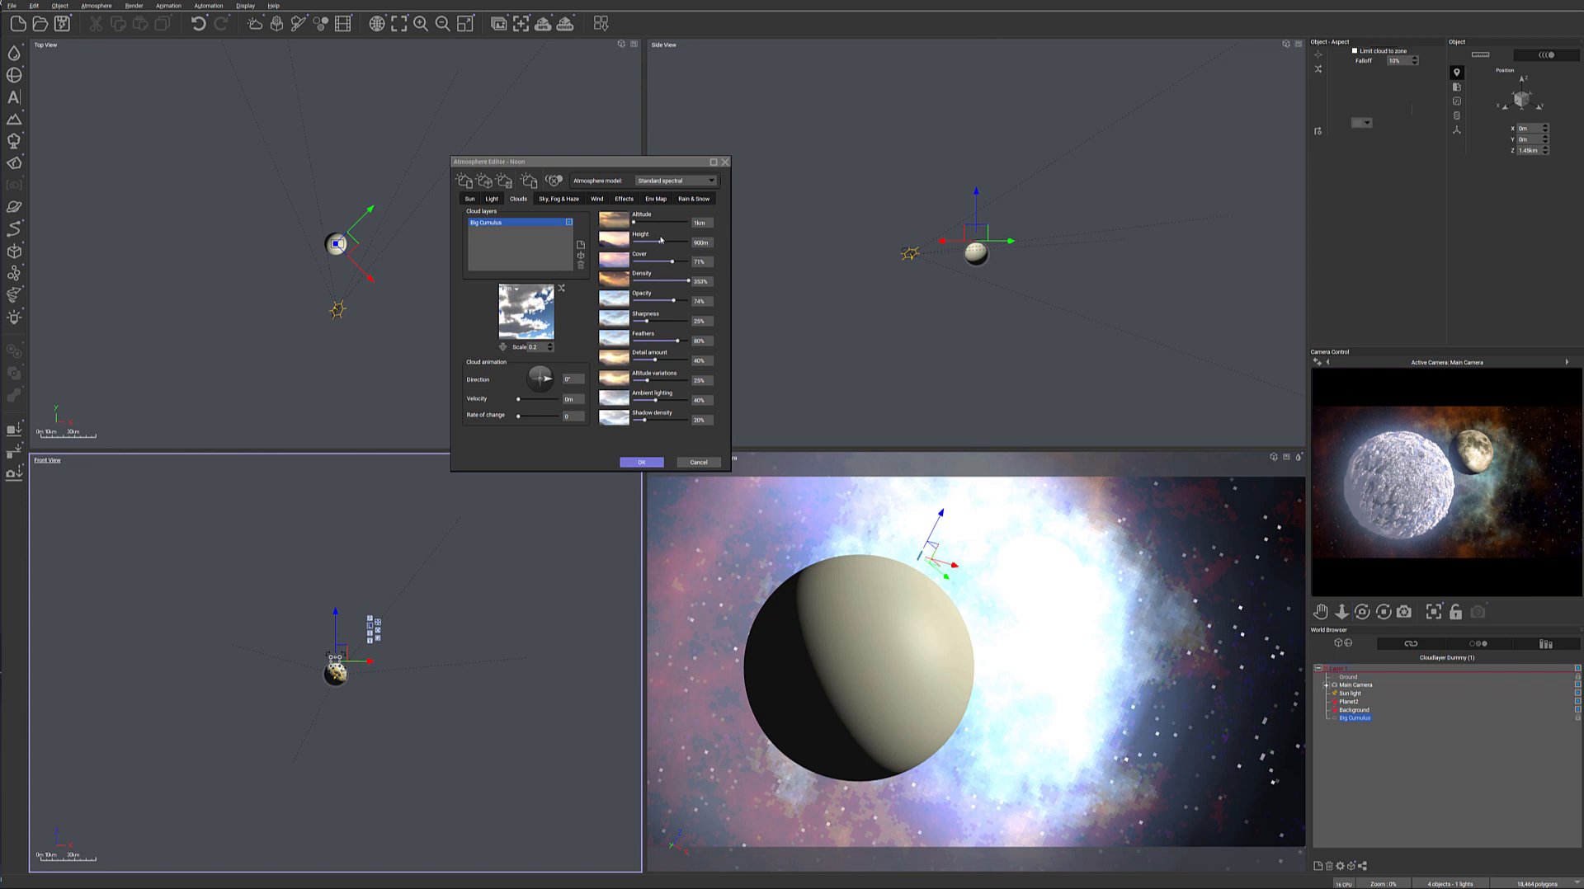
Increase the Big Cumulus layer's height to 10 km, set its altitude to about 1.2 km and reduce its cover
drag(660, 240, 670, 240)
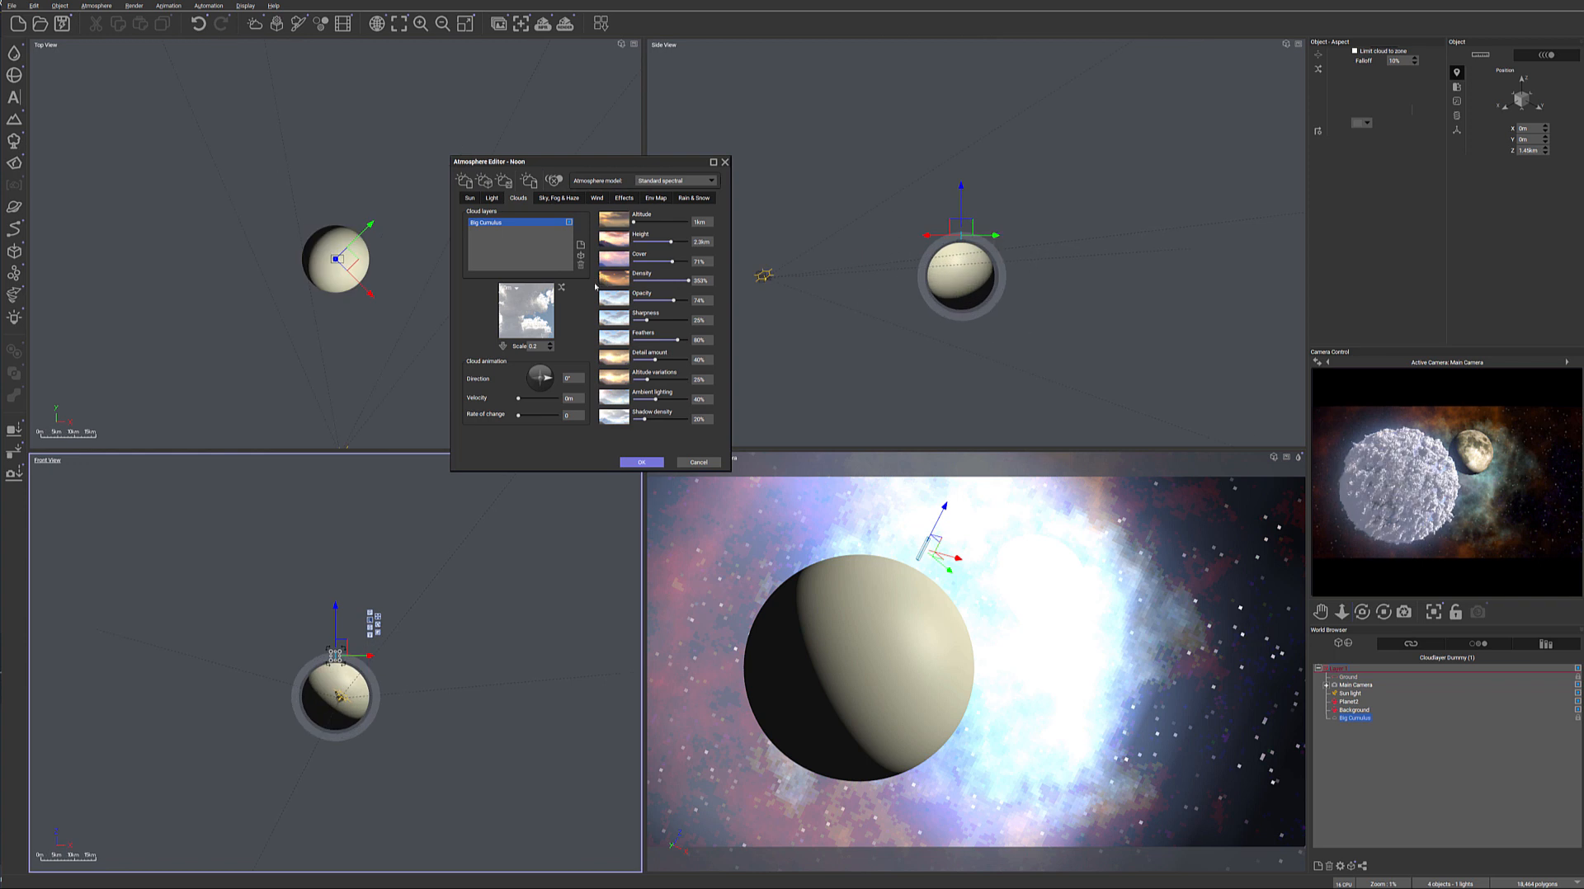
drag(671, 242, 693, 242)
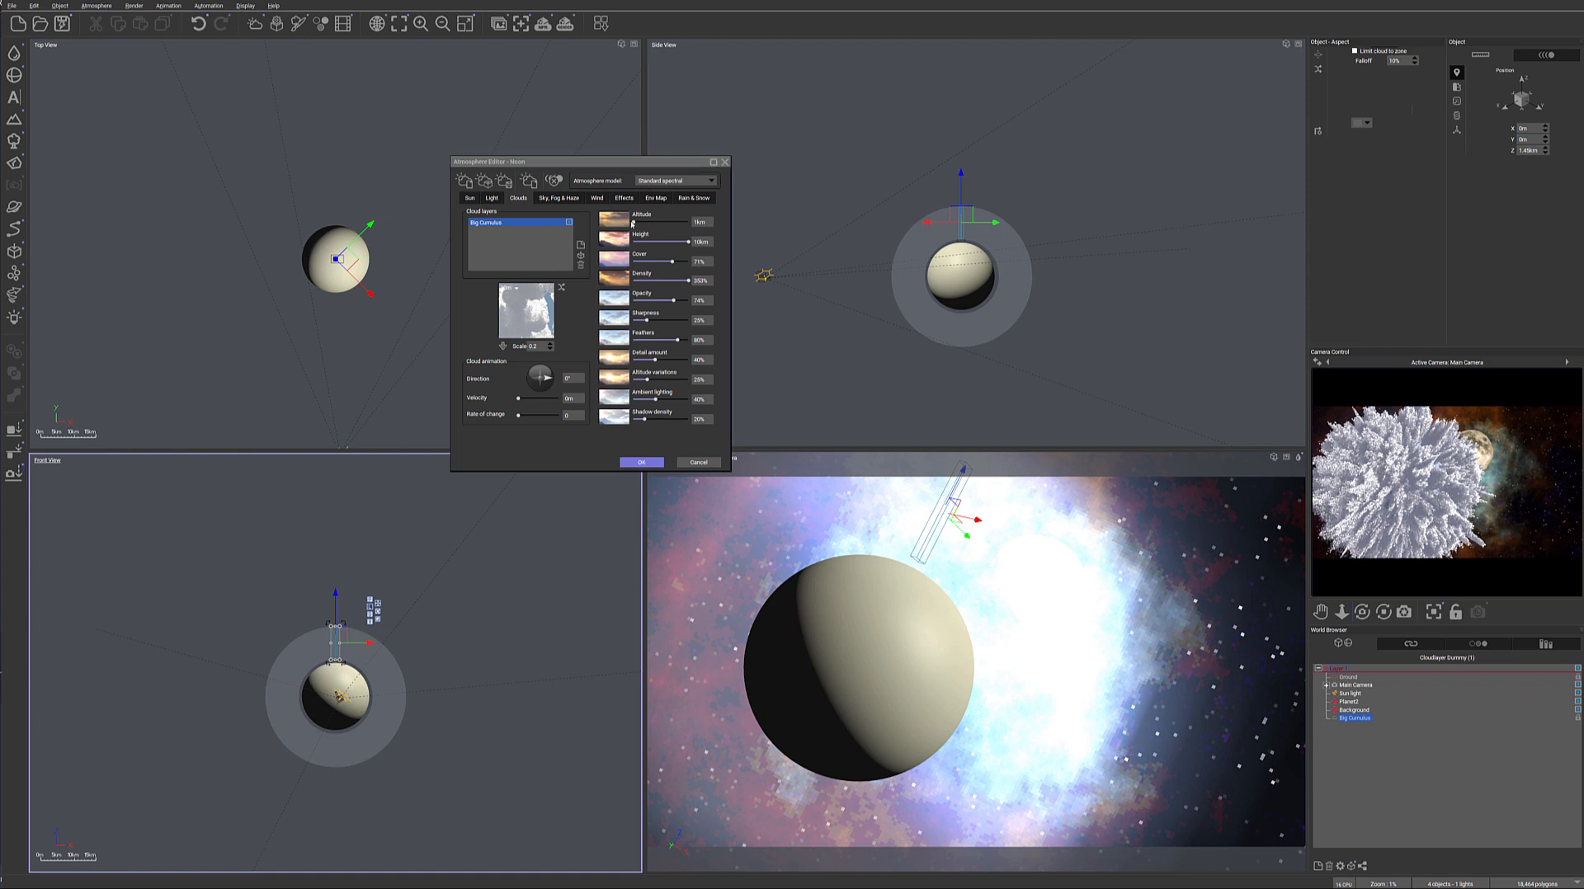
drag(636, 221, 645, 221)
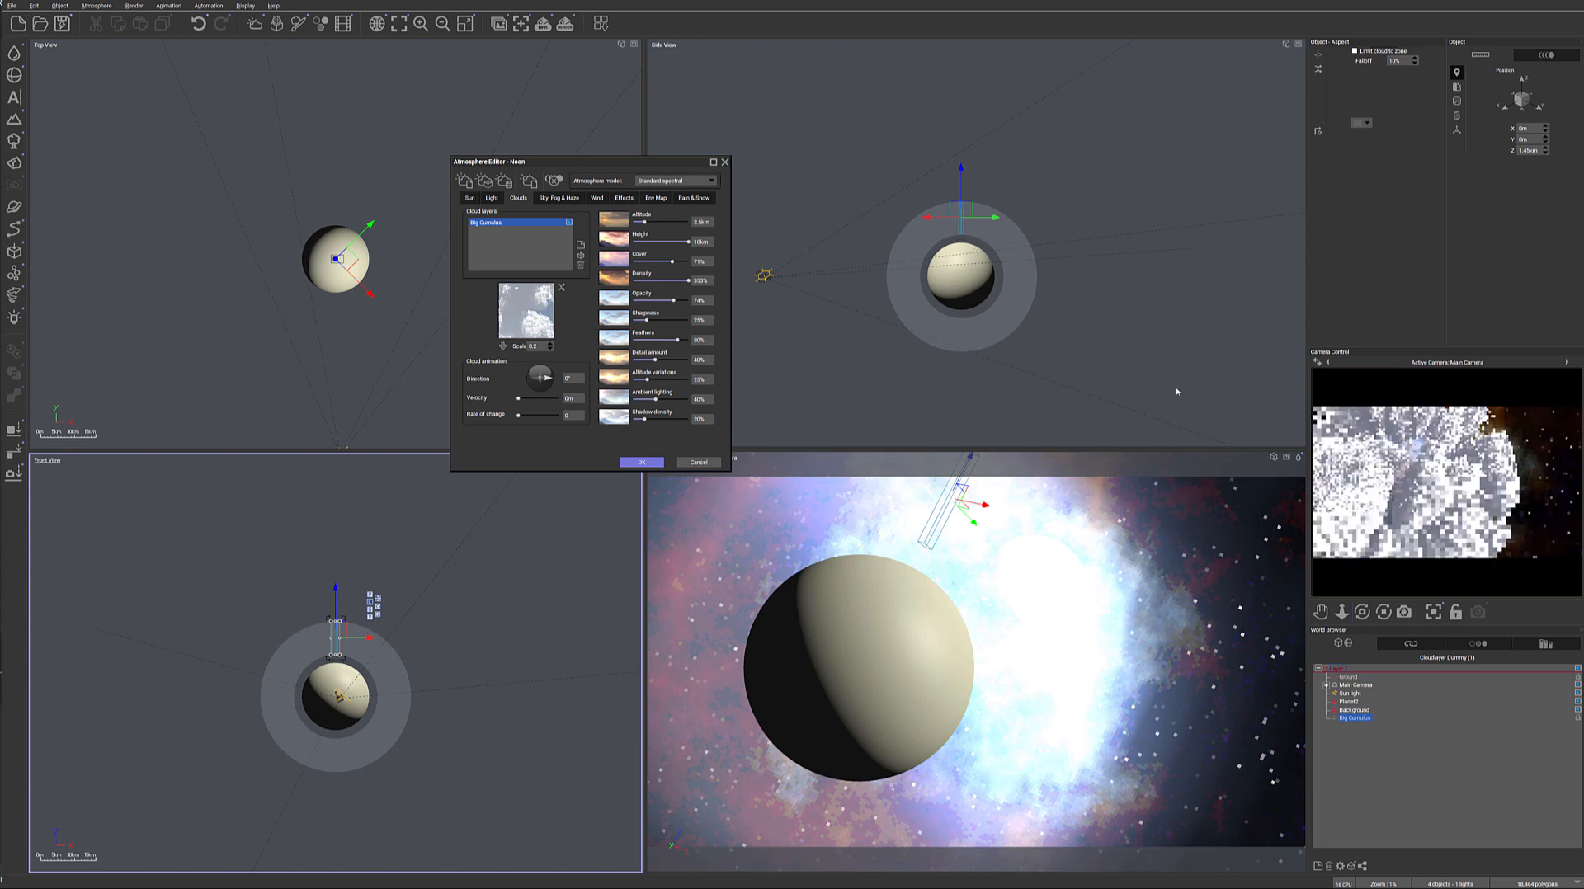
drag(644, 221, 661, 258)
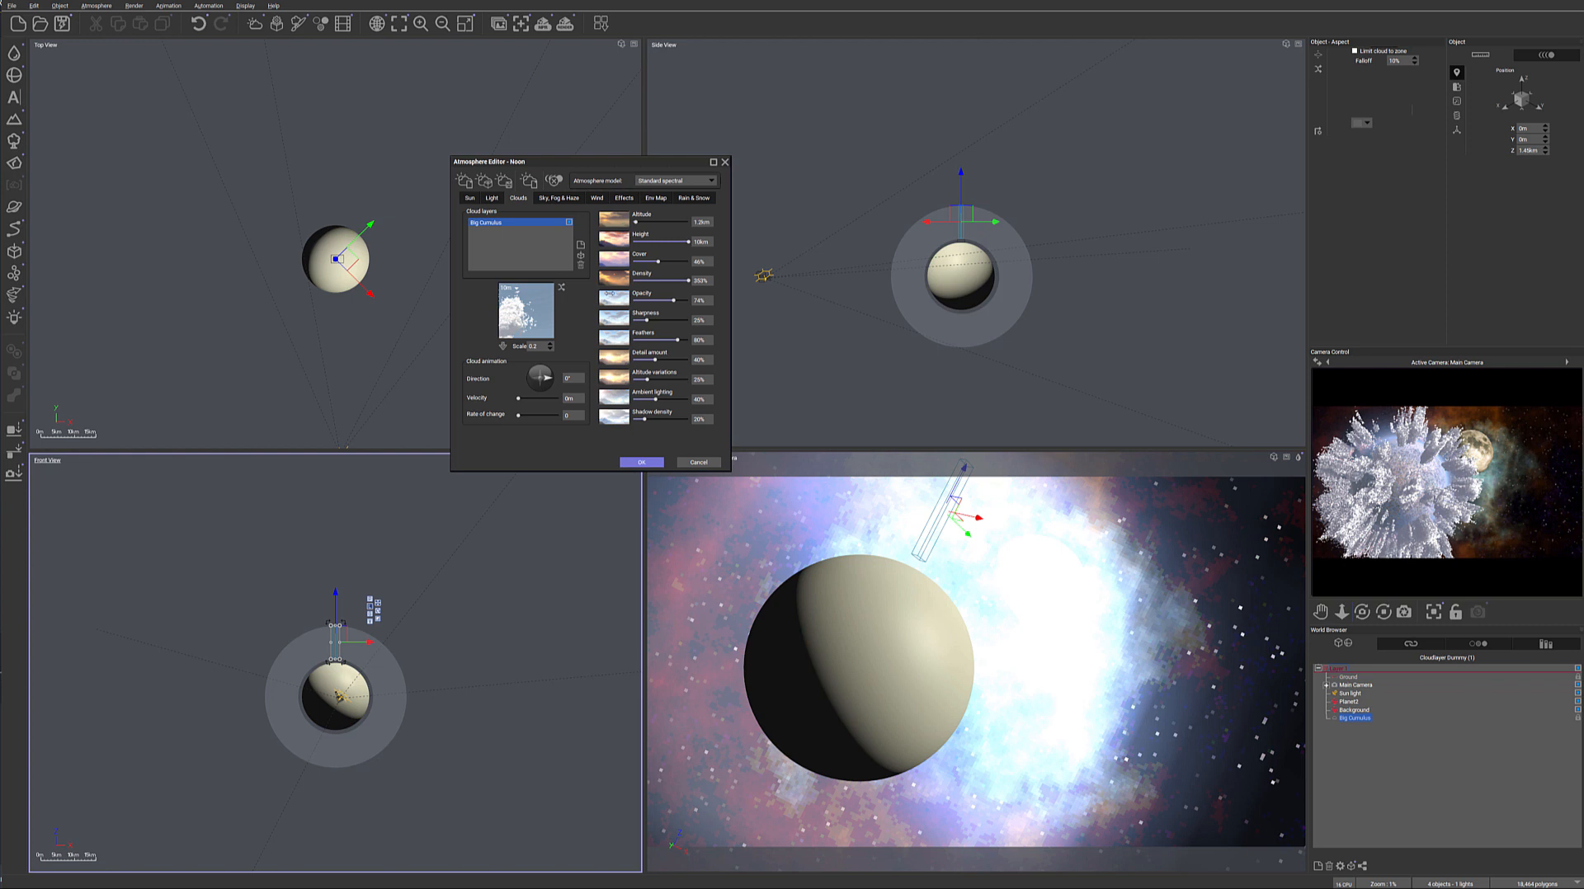
Lower the cloud cover to about 34%, try a cloud material scale of 1 and set the scale to 0.7
drag(664, 258, 652, 259)
click(543, 345)
text(1)
key(Return)
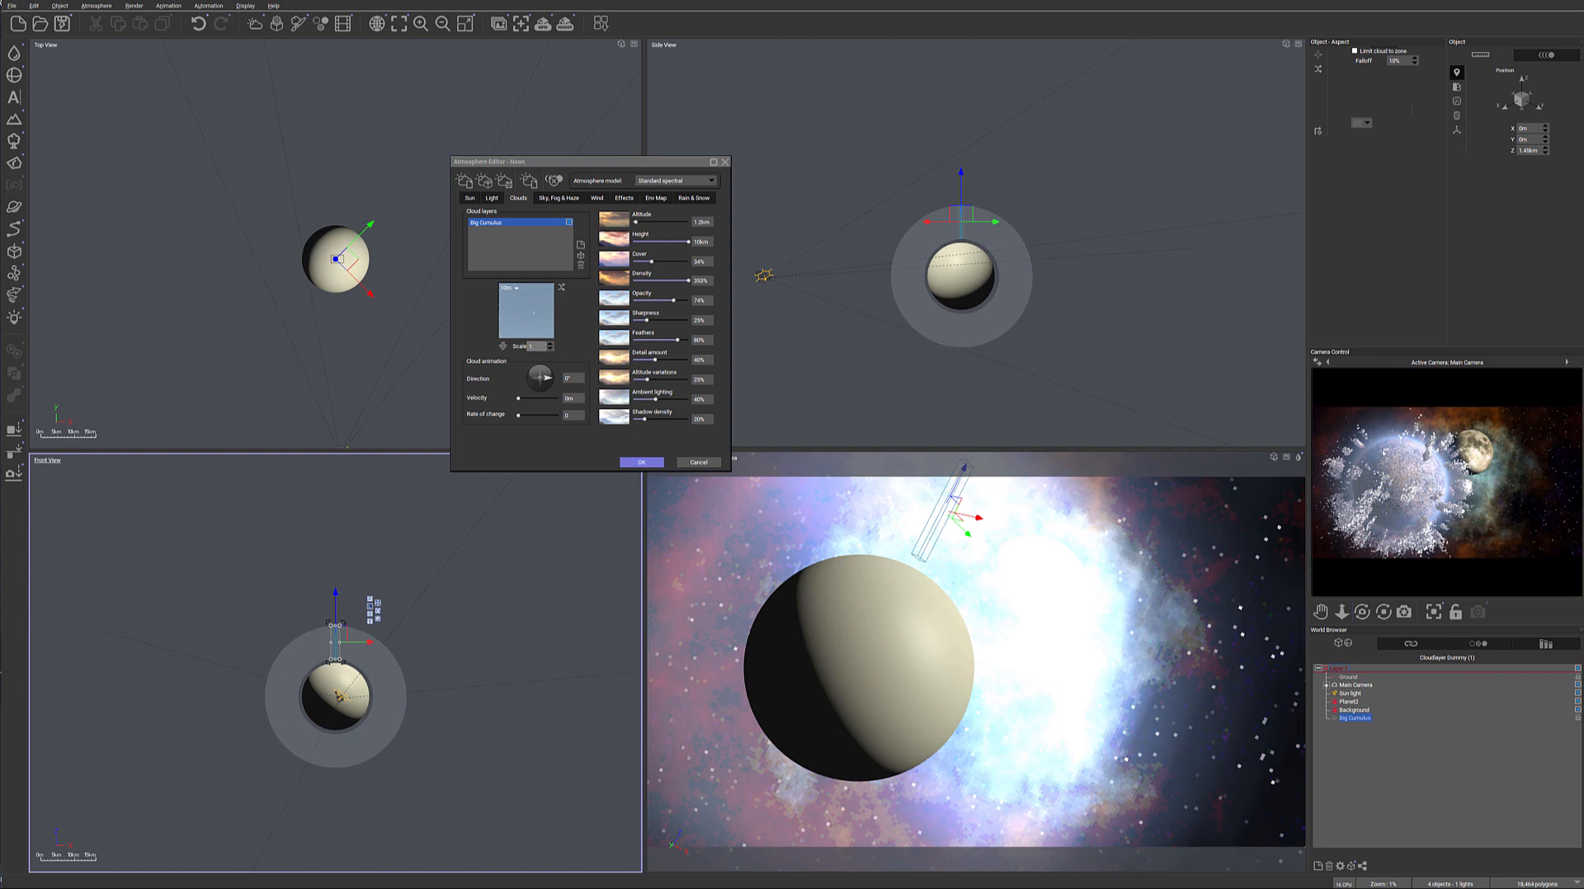
click(550, 349)
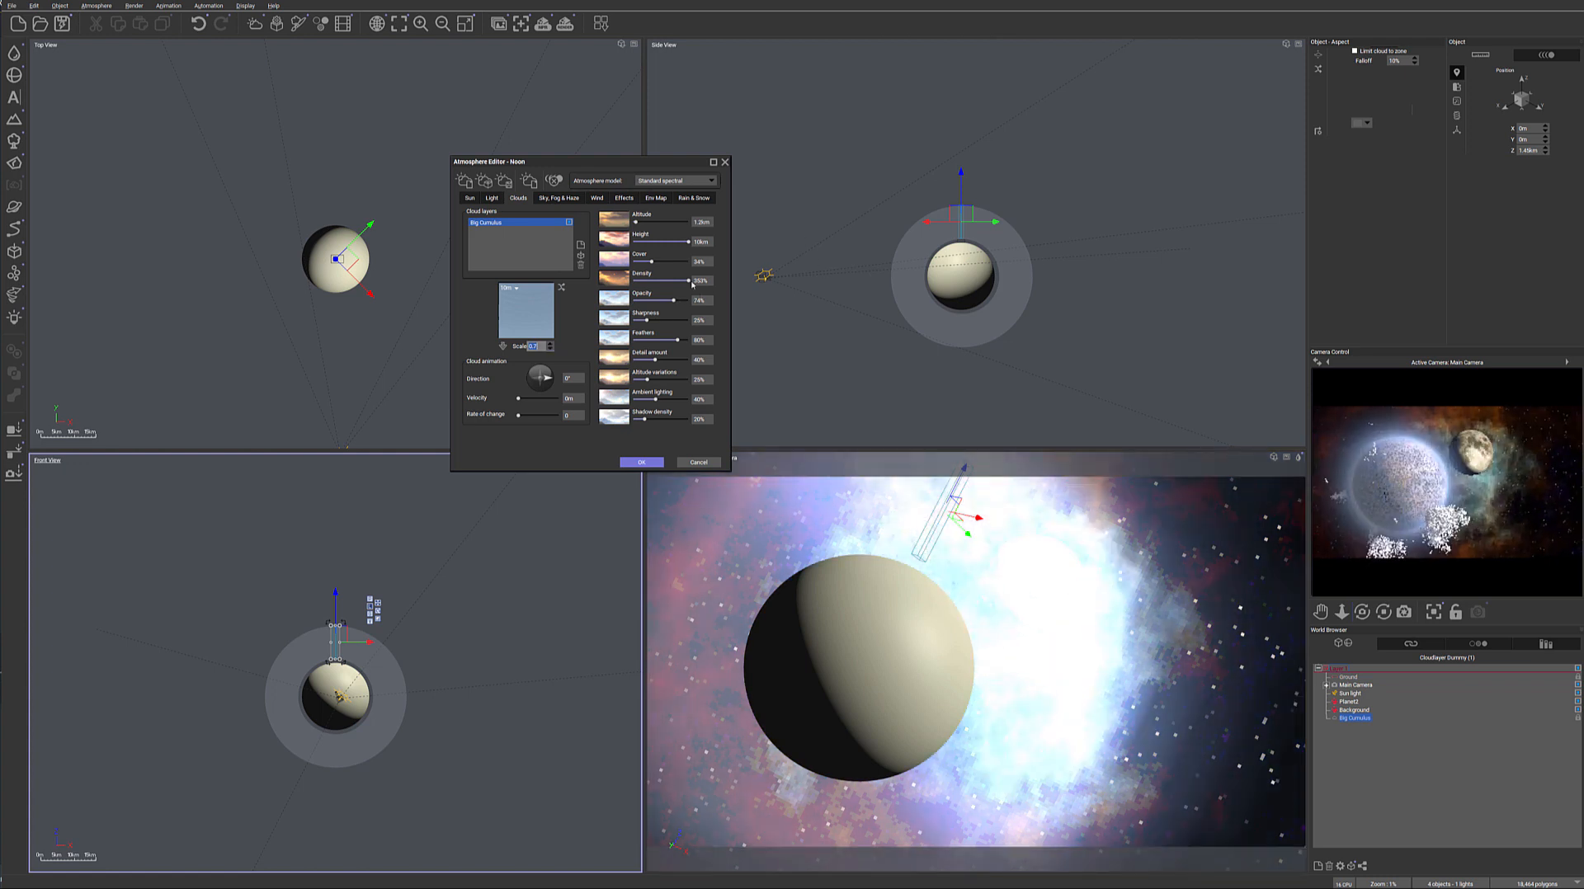
Raise the cloud cover to 64% and reduce the cloud layer's height to about 3.1 km
click(656, 263)
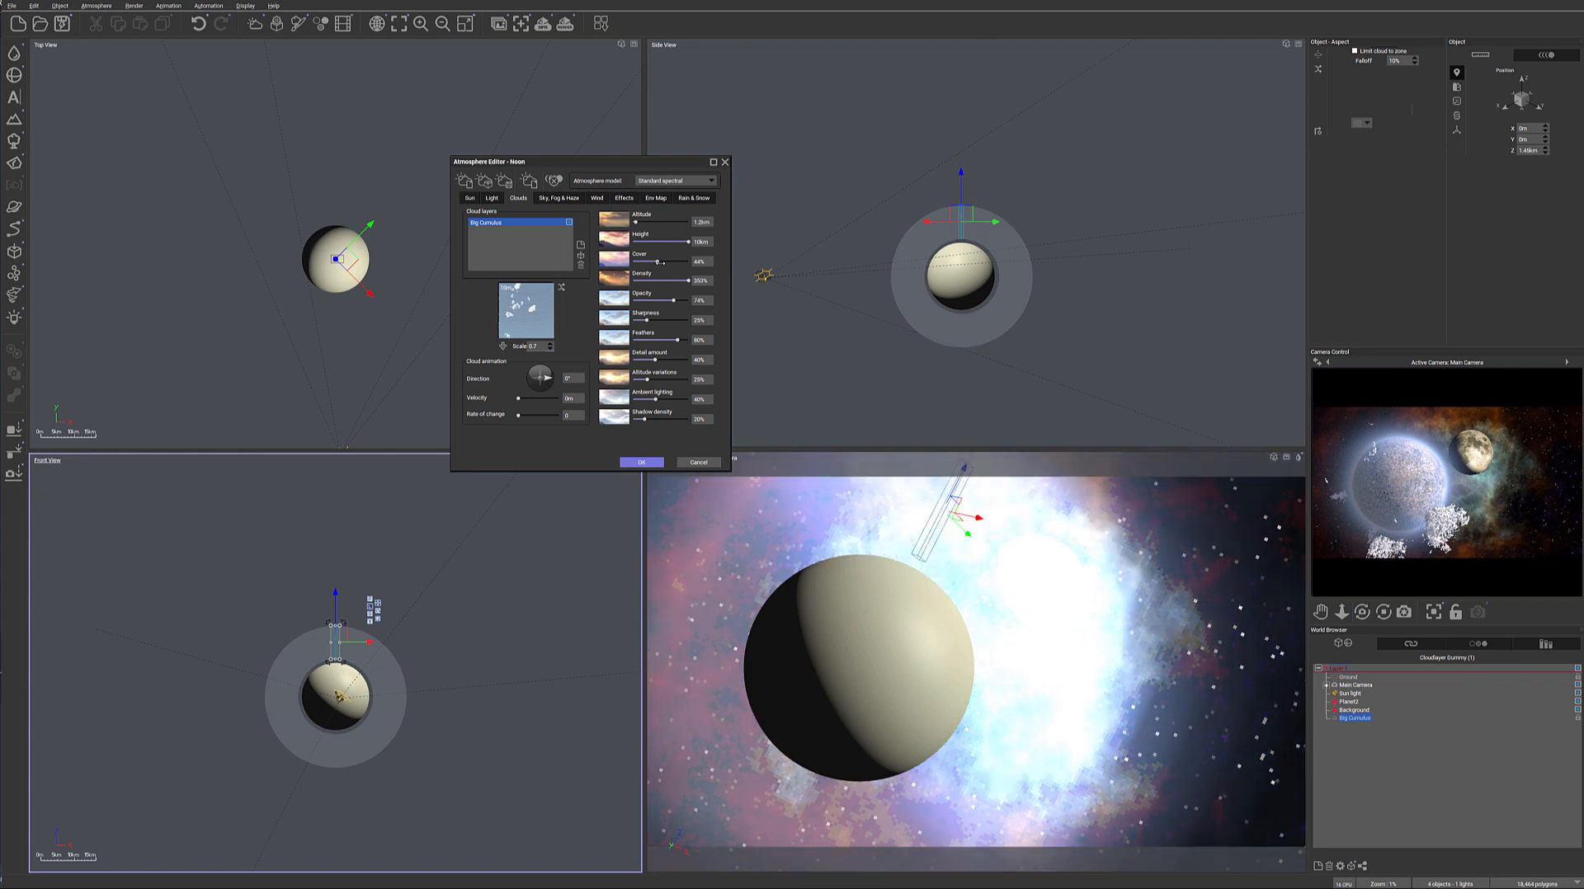
drag(663, 262, 674, 262)
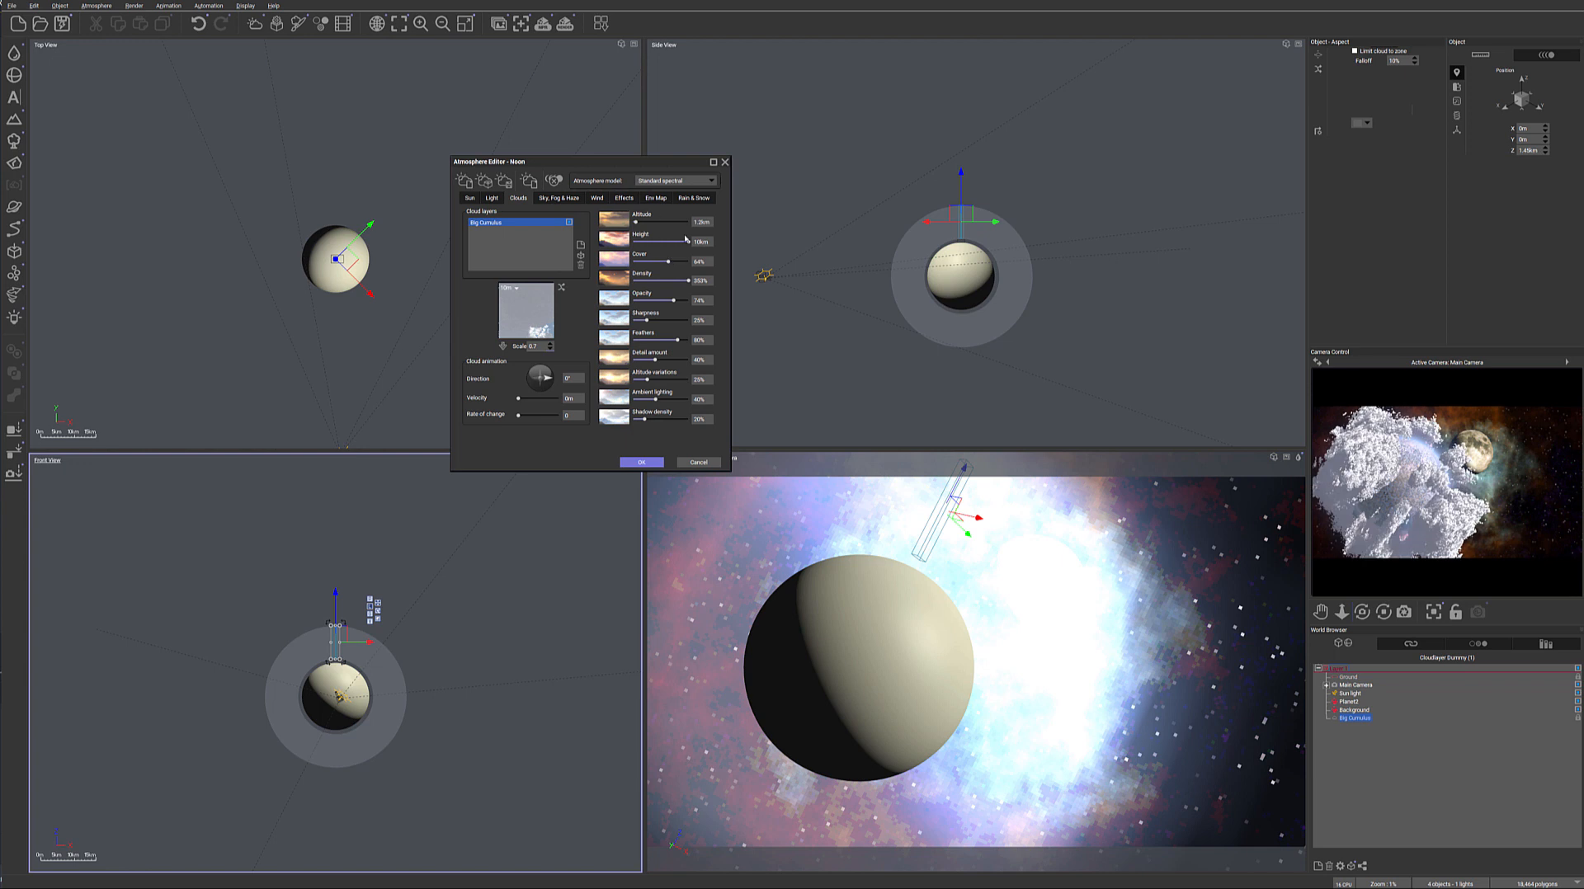
drag(680, 240, 675, 240)
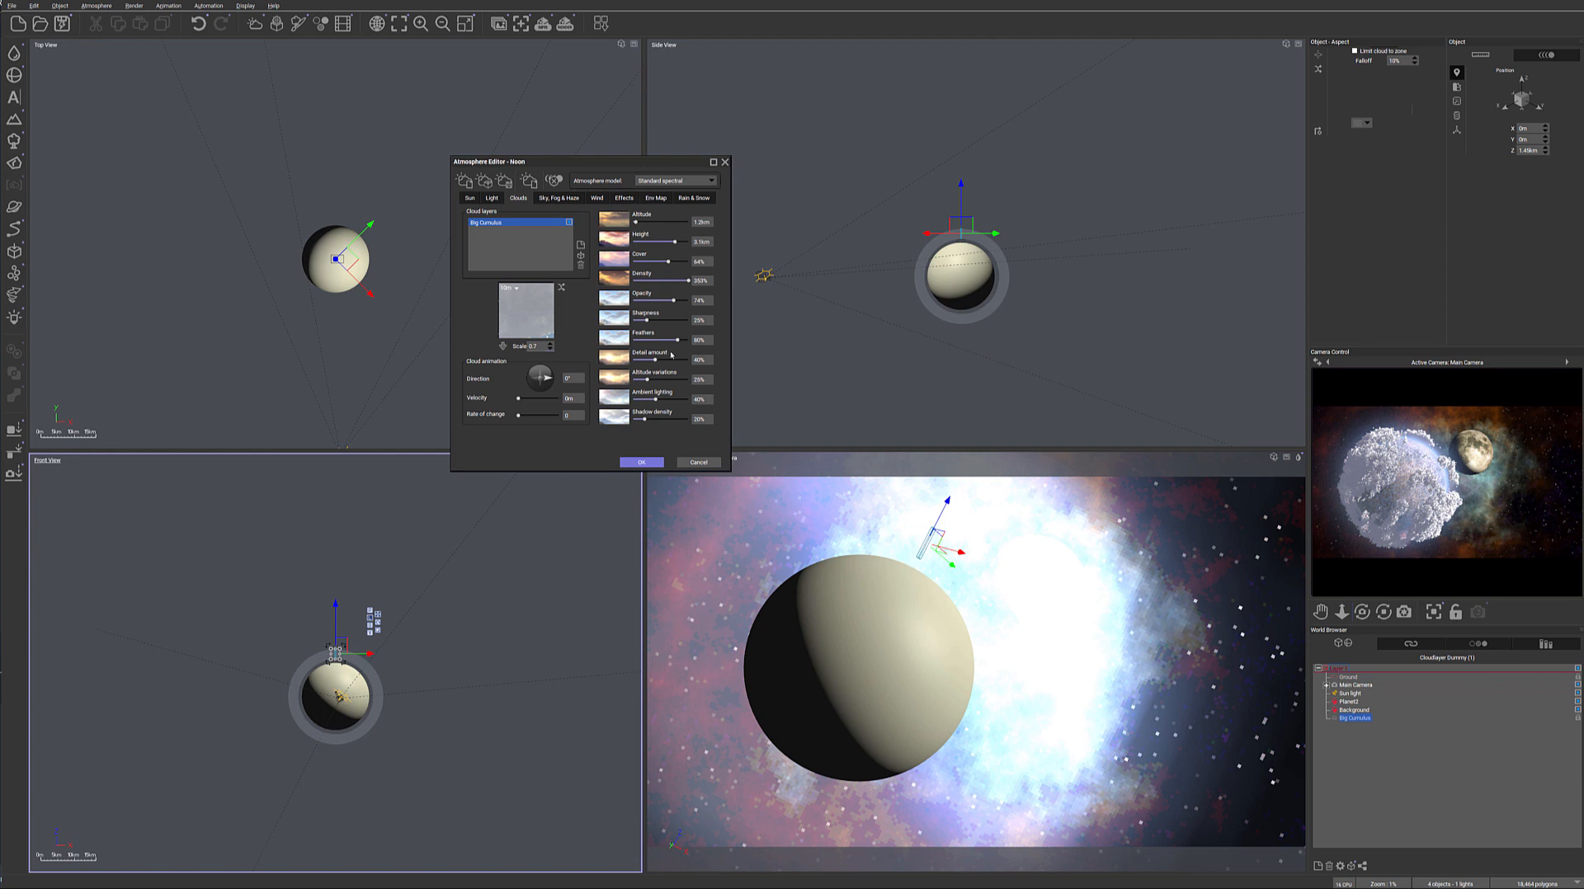
Set the cloud density to 1%, opacity to 100%, sharpness, feathers and shadow density to 0%, altitude variations to 67%, and slightly reduce the detail amount
drag(678, 339, 690, 281)
click(703, 280)
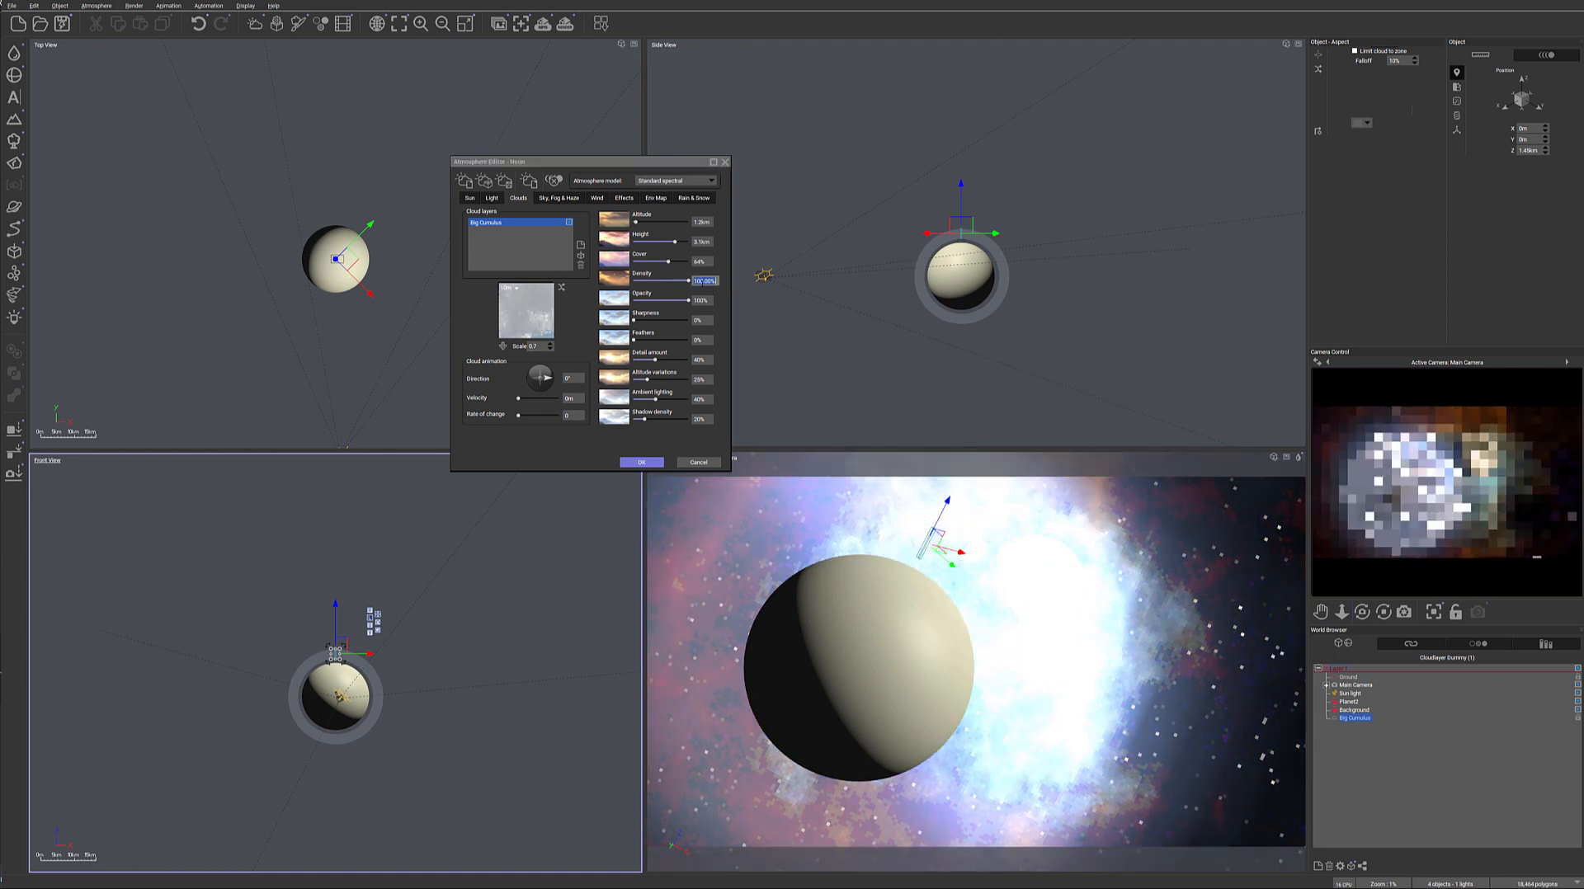
text(1)
key(Return)
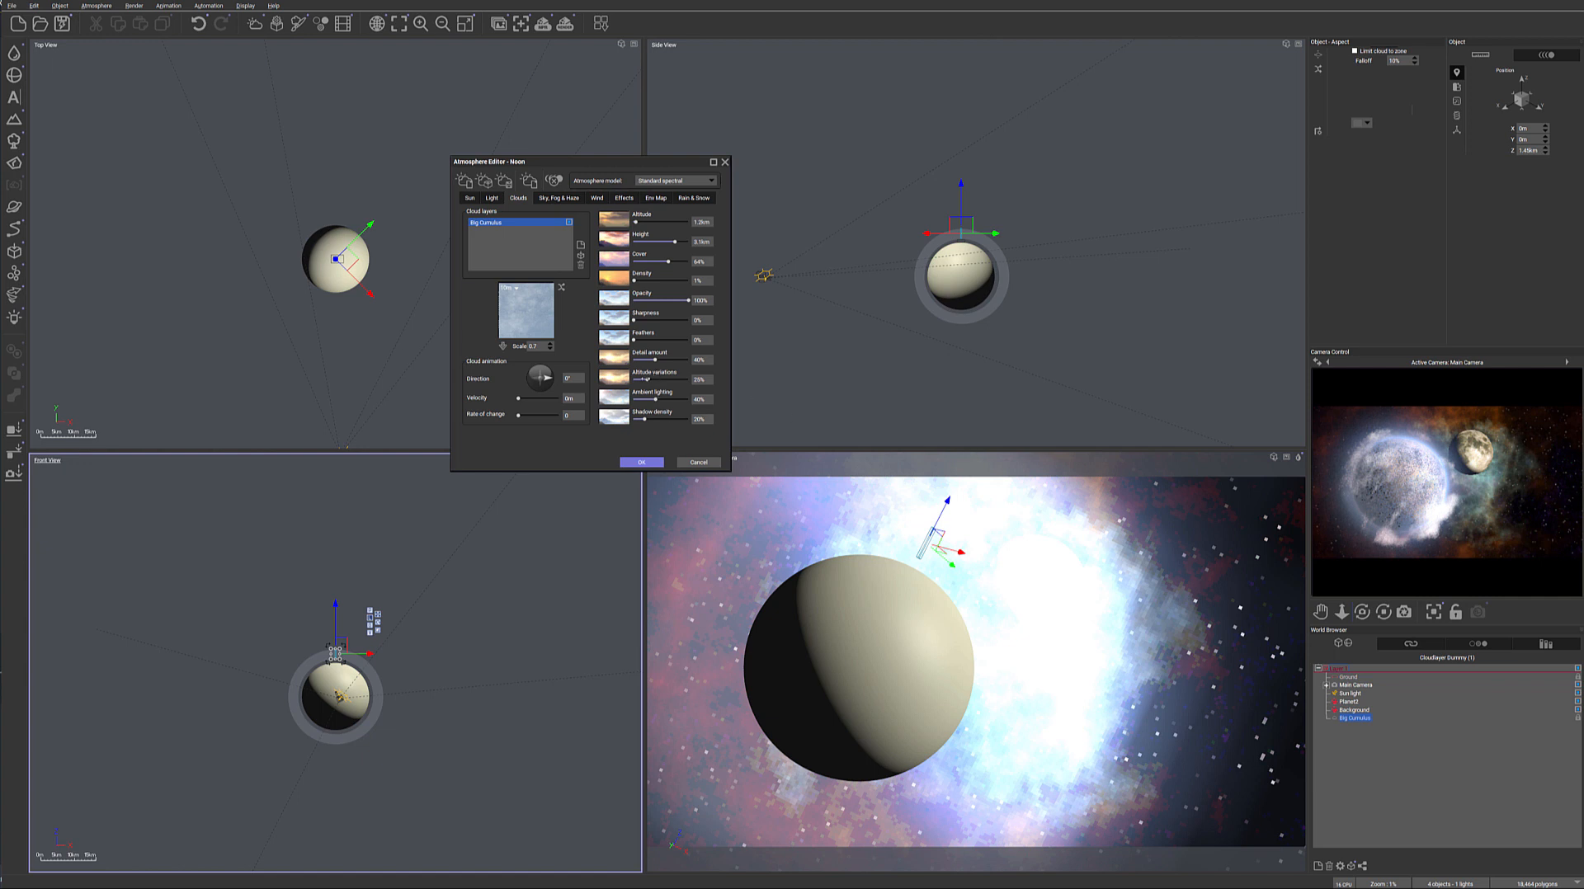
drag(660, 379, 671, 378)
drag(655, 359, 652, 360)
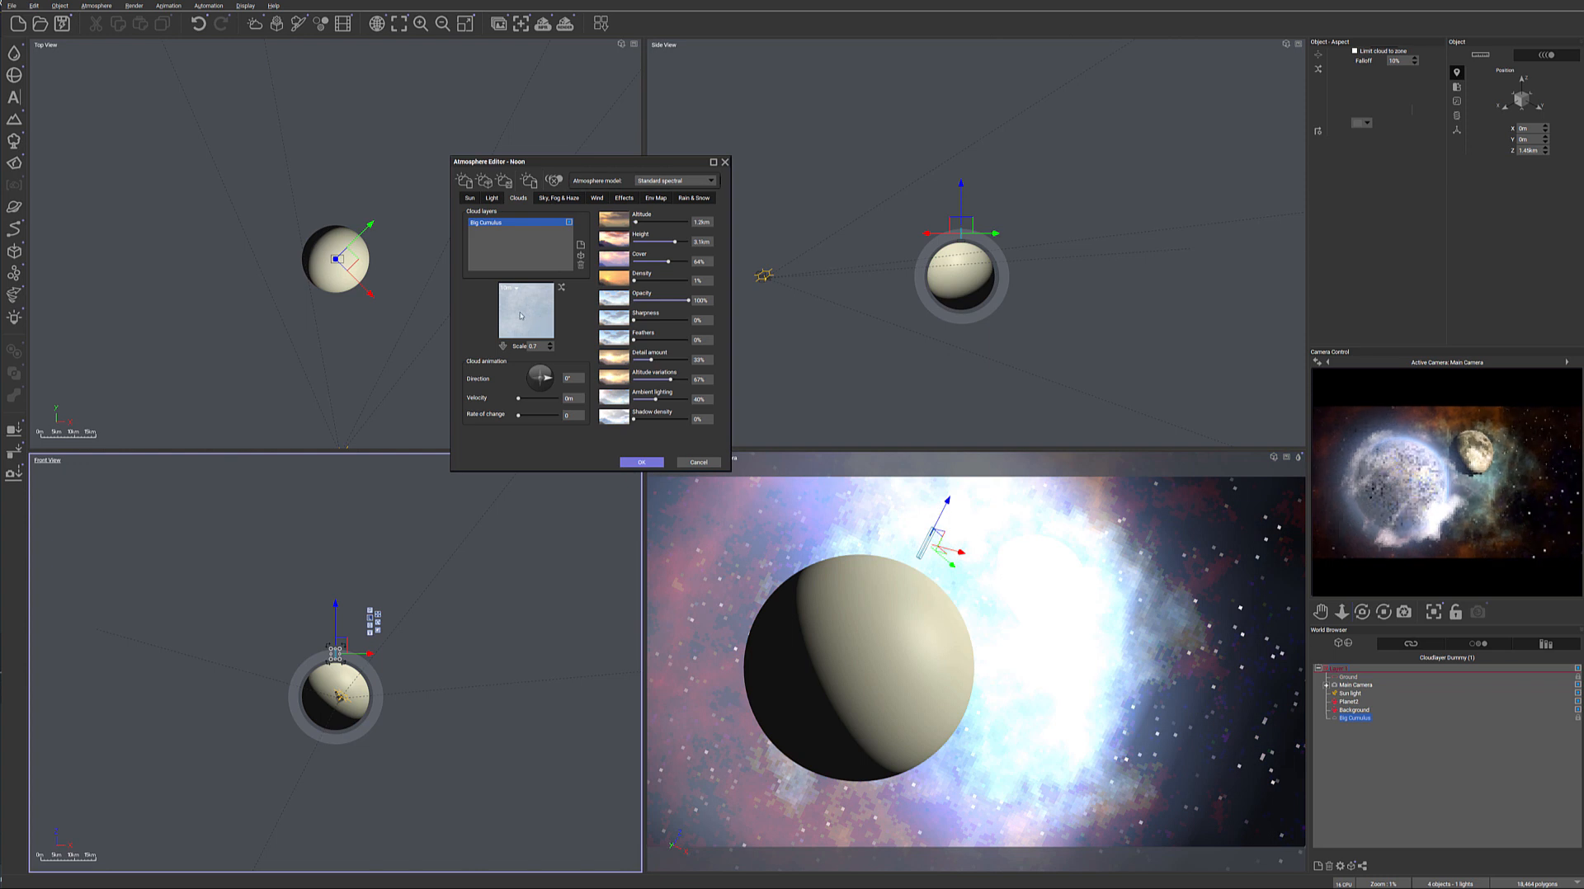
Change the volumetric color of the Big Cumulus cloud material from white to light orange
double_click(540, 319)
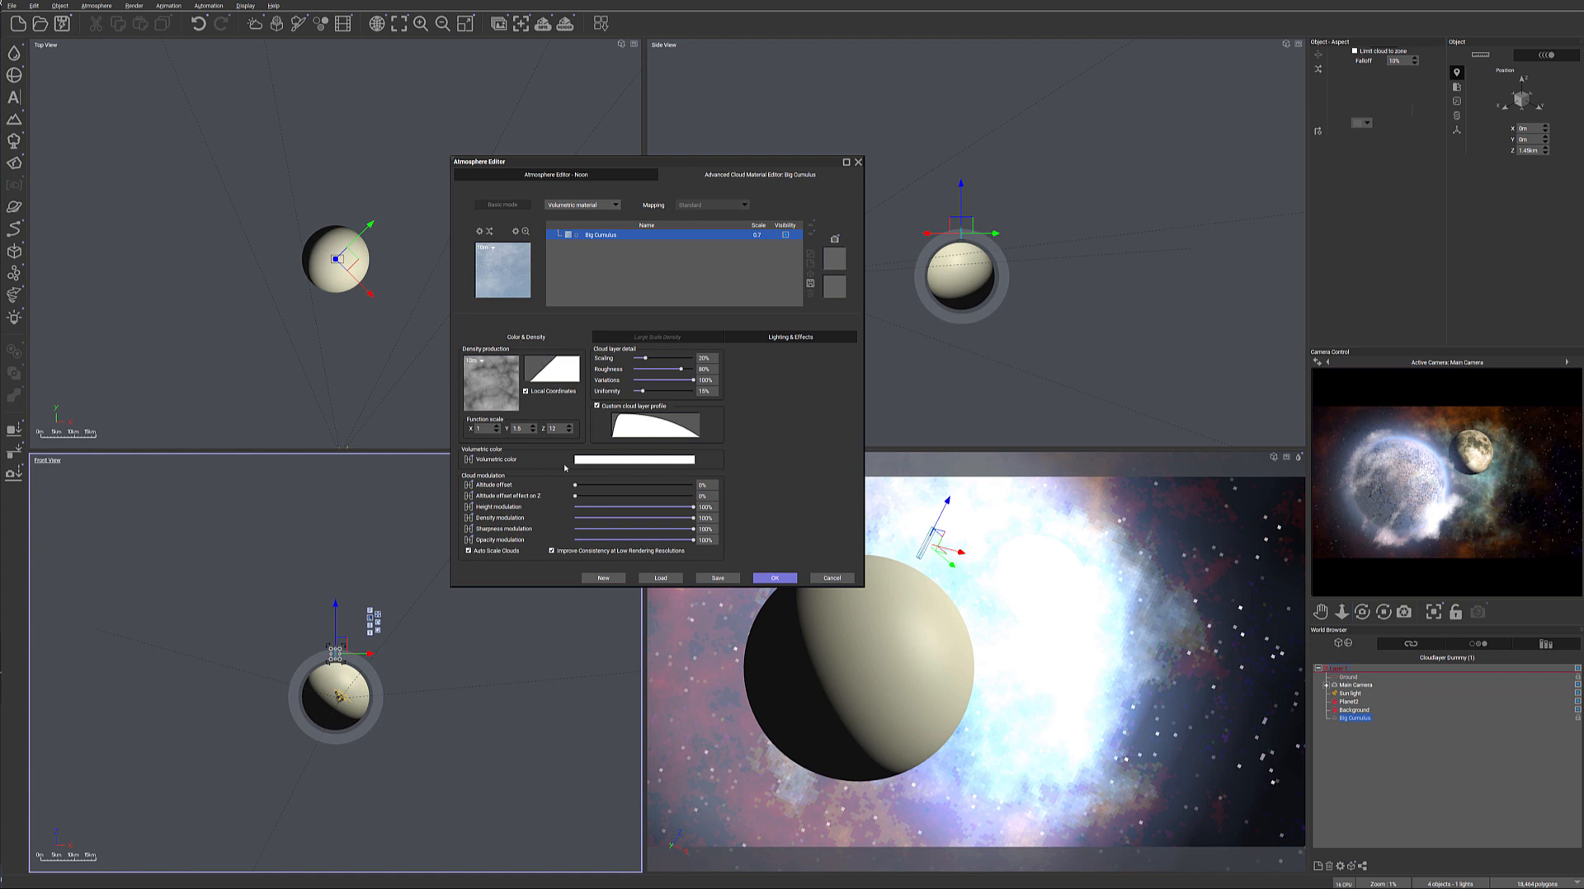
double_click(604, 461)
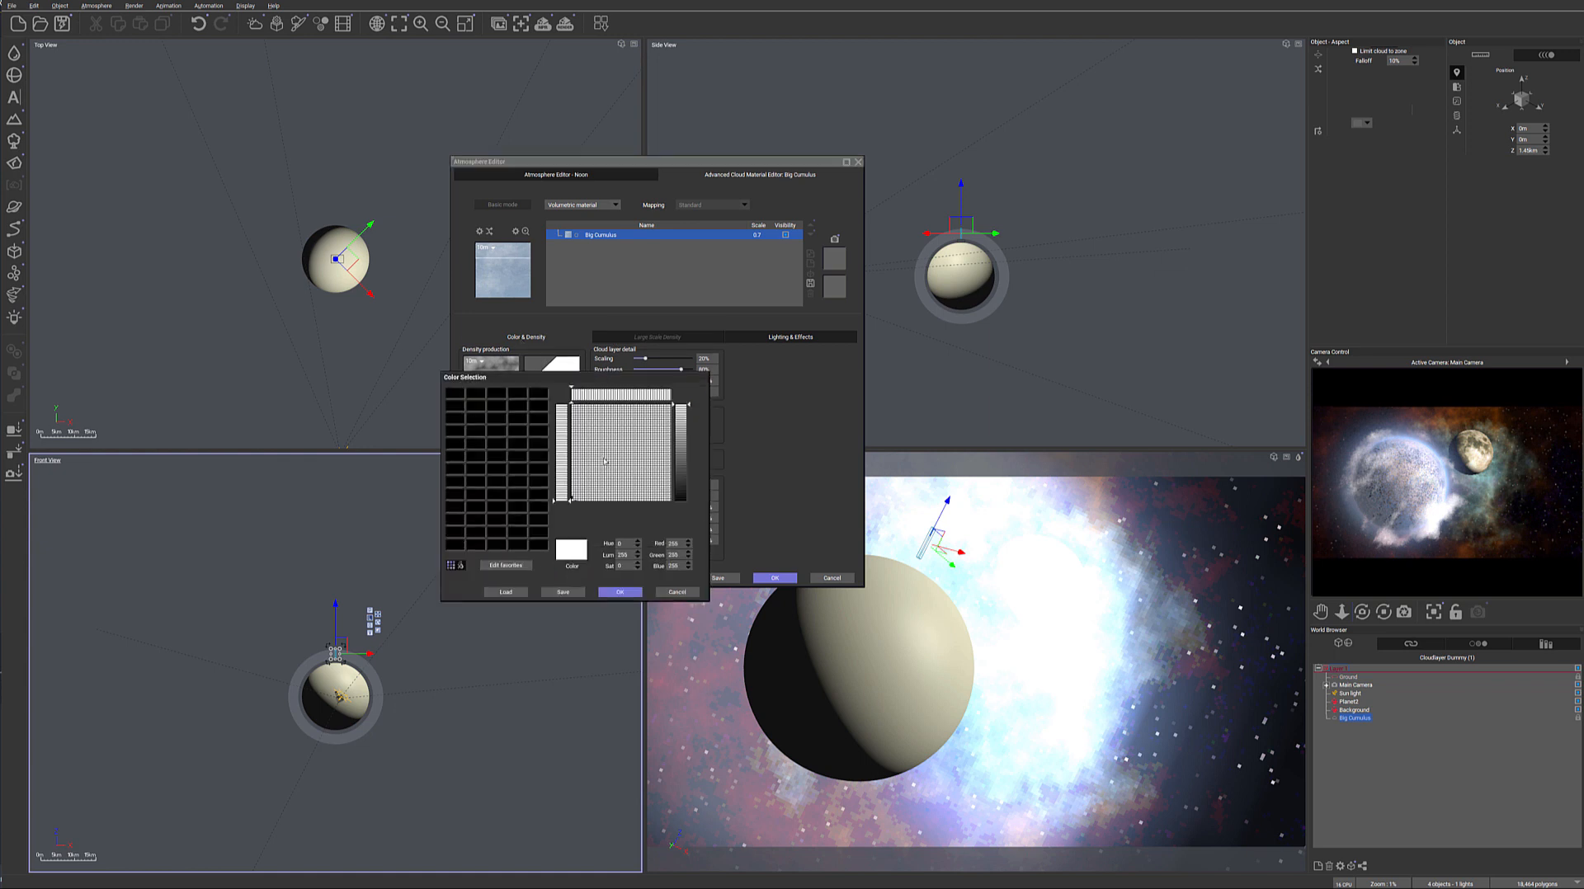
click(680, 438)
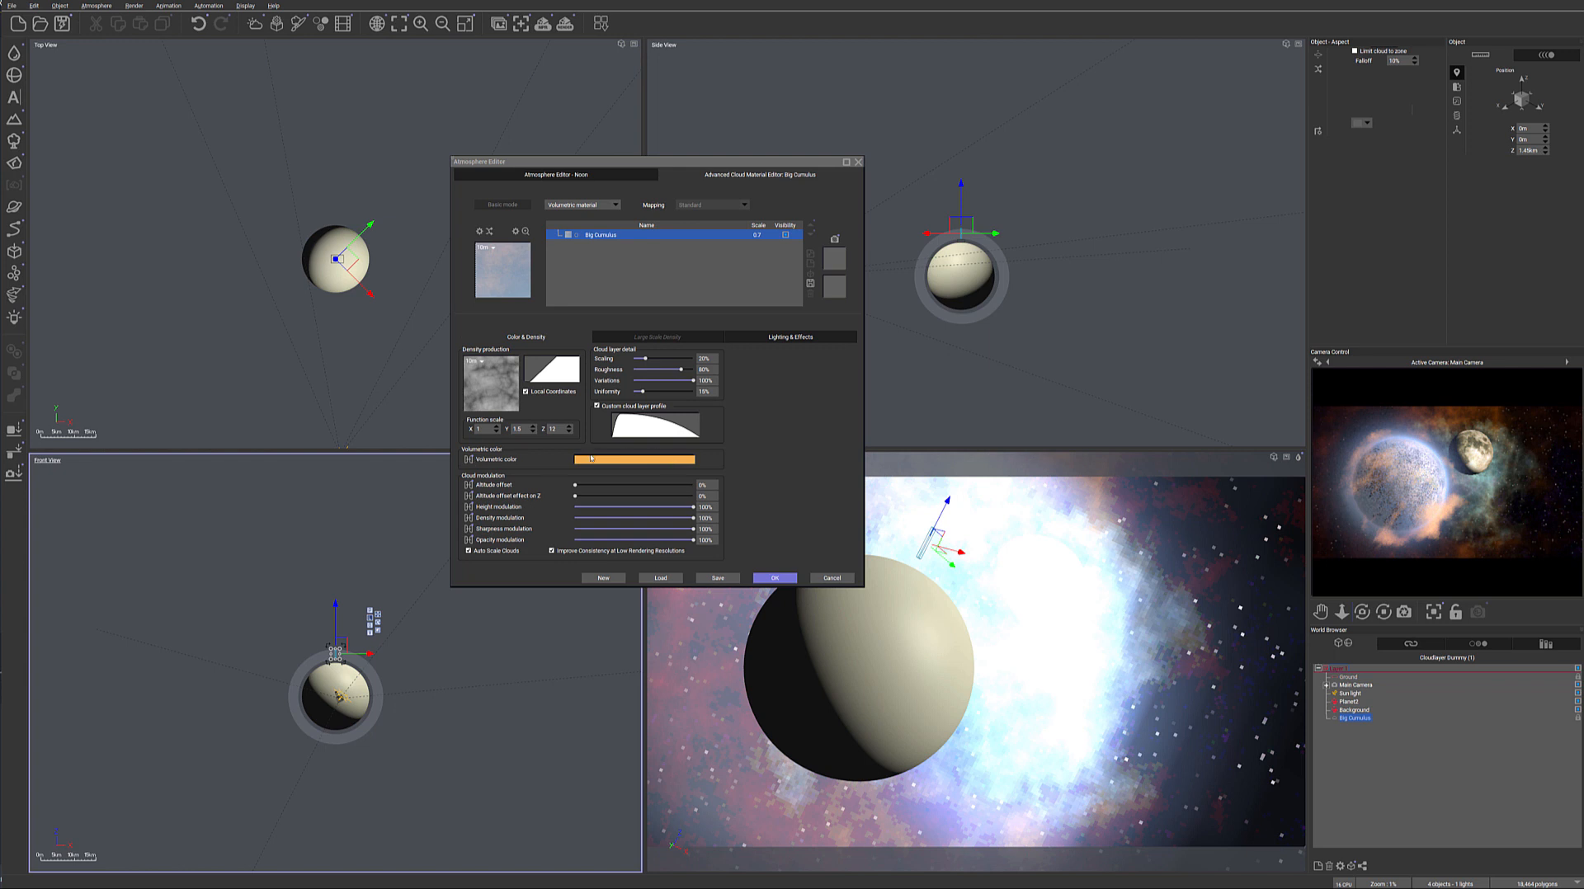
Open the volumetric color's function graph in a wider window, space the output nodes farther out and add a Color Map node
click(469, 459)
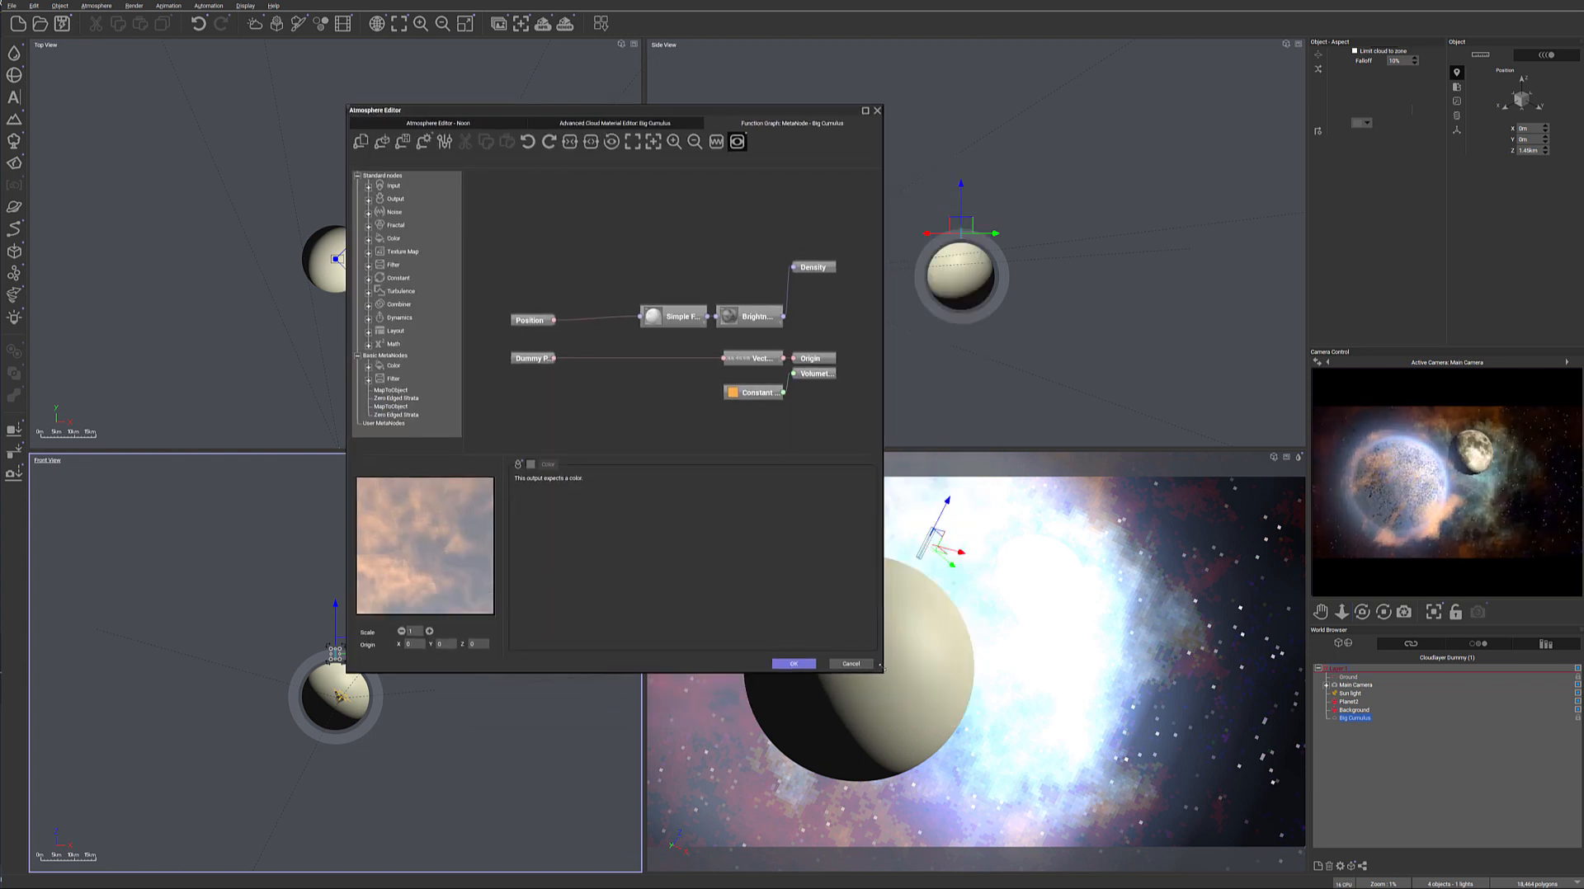
drag(881, 674, 769, 641)
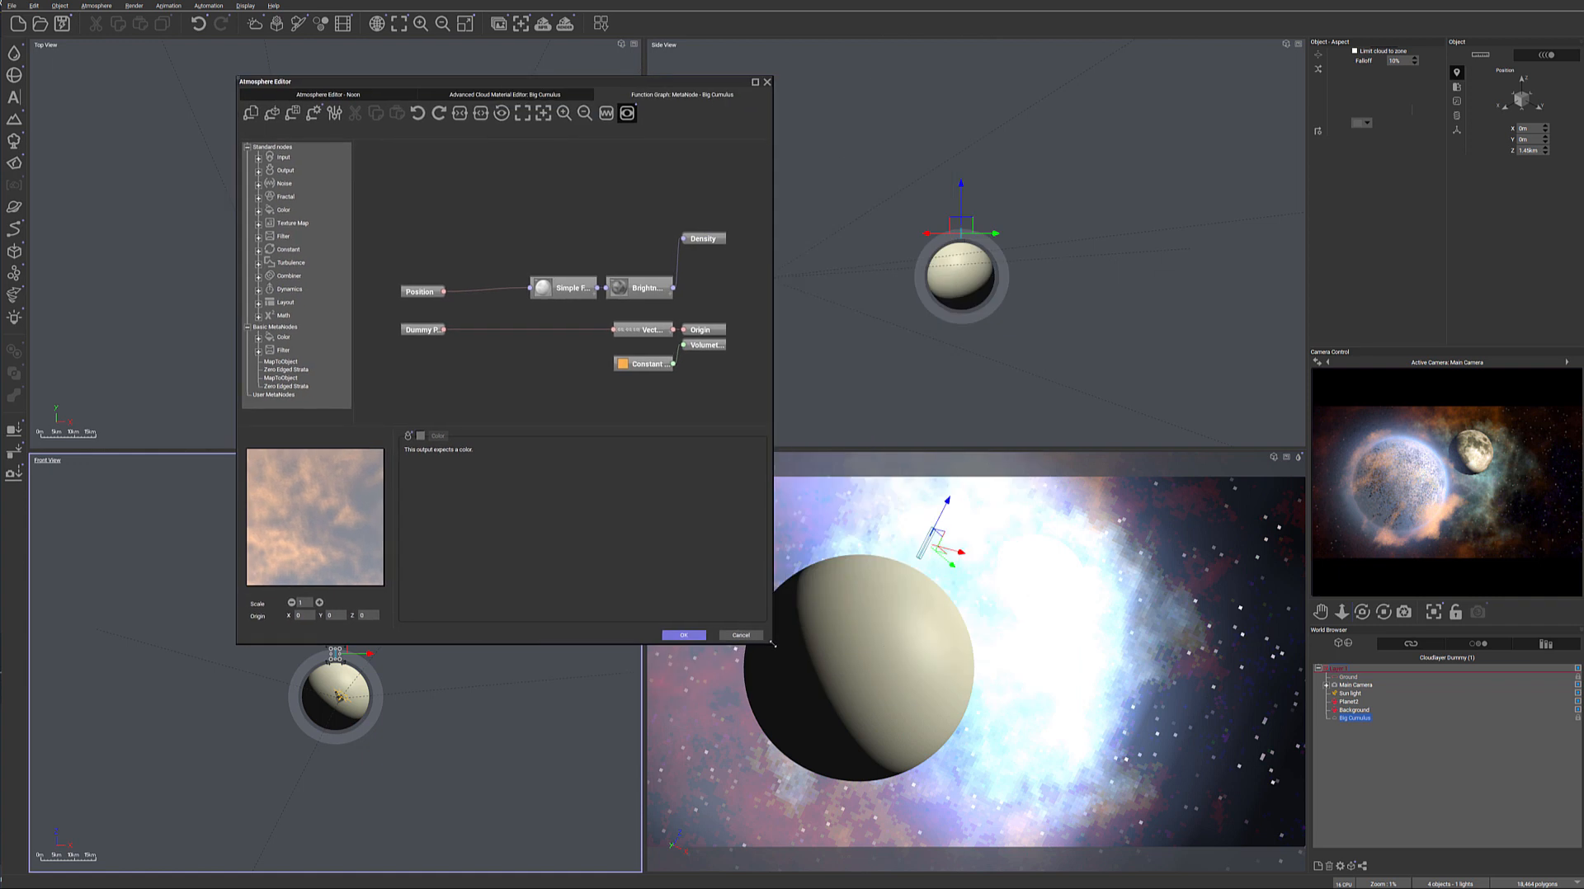
drag(985, 670, 986, 673)
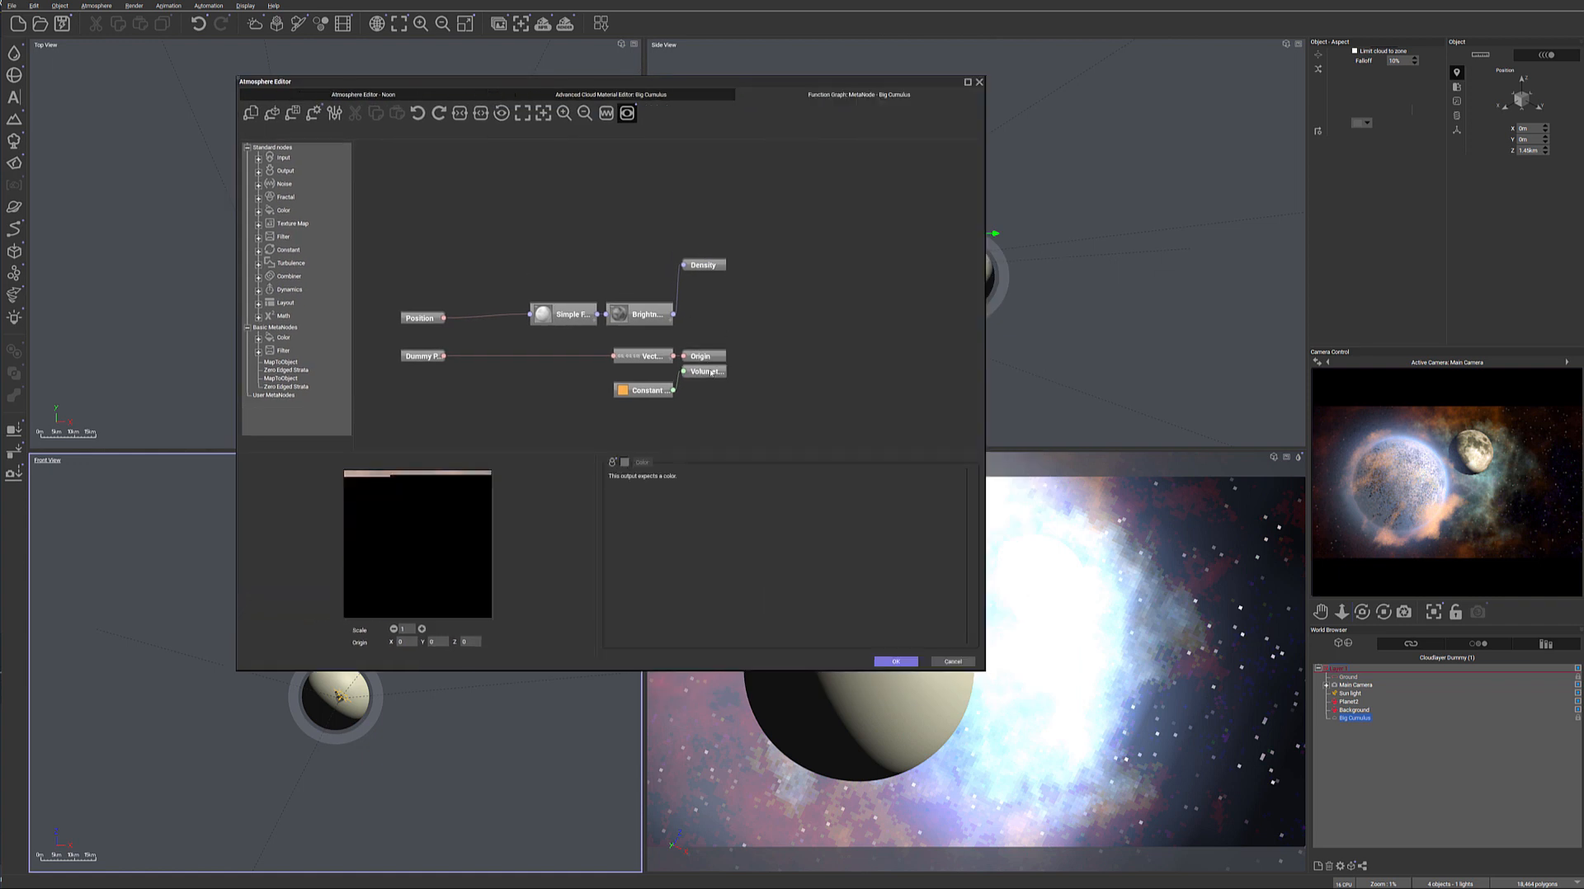
click(663, 390)
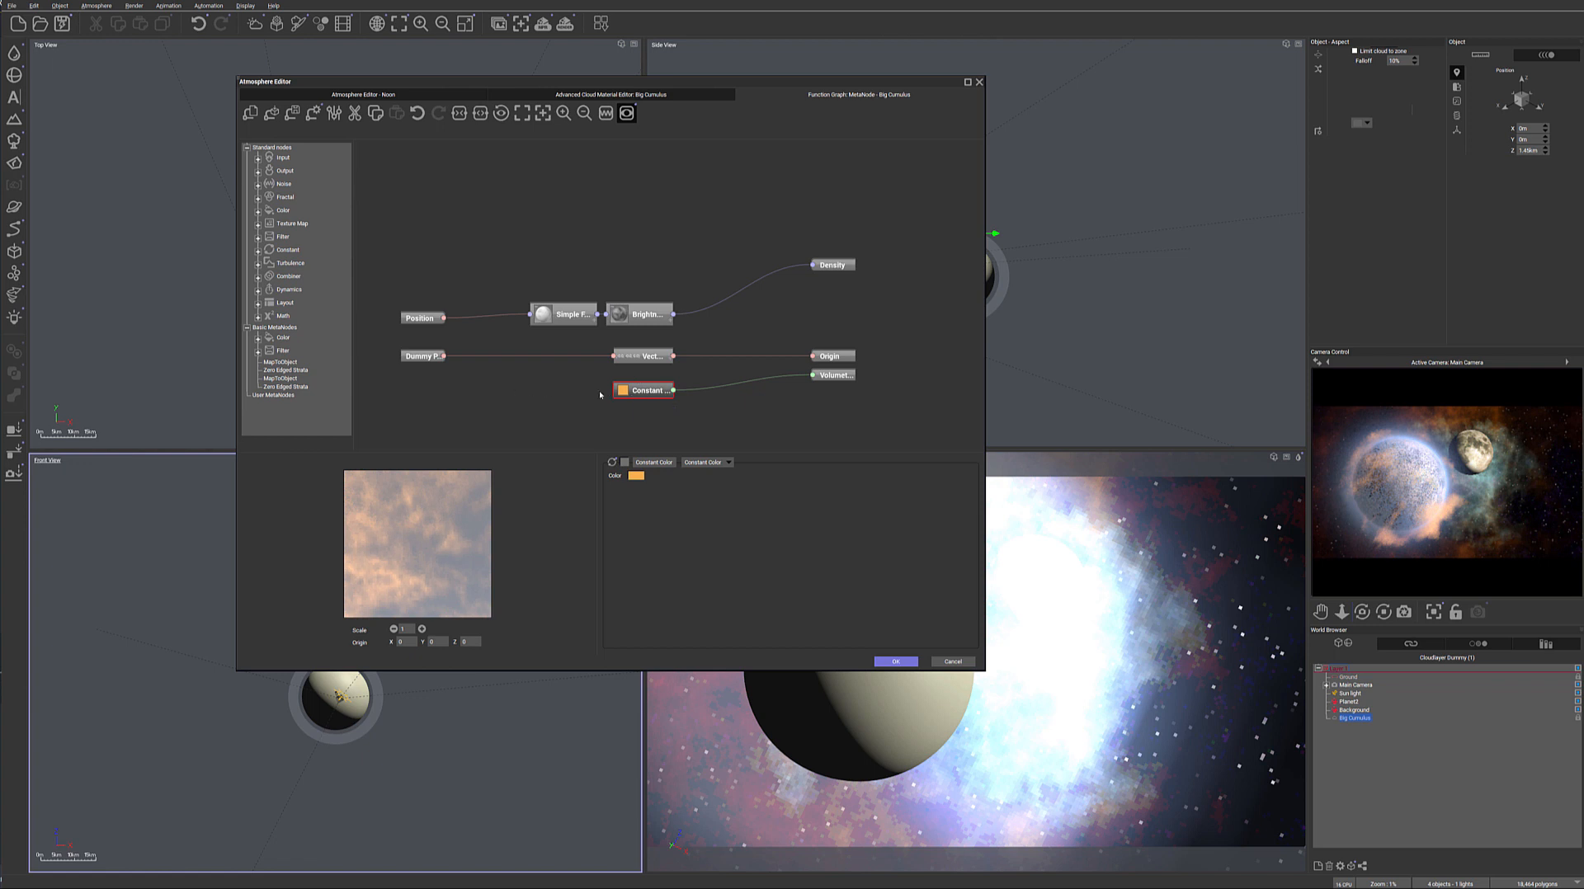
right_click(542, 386)
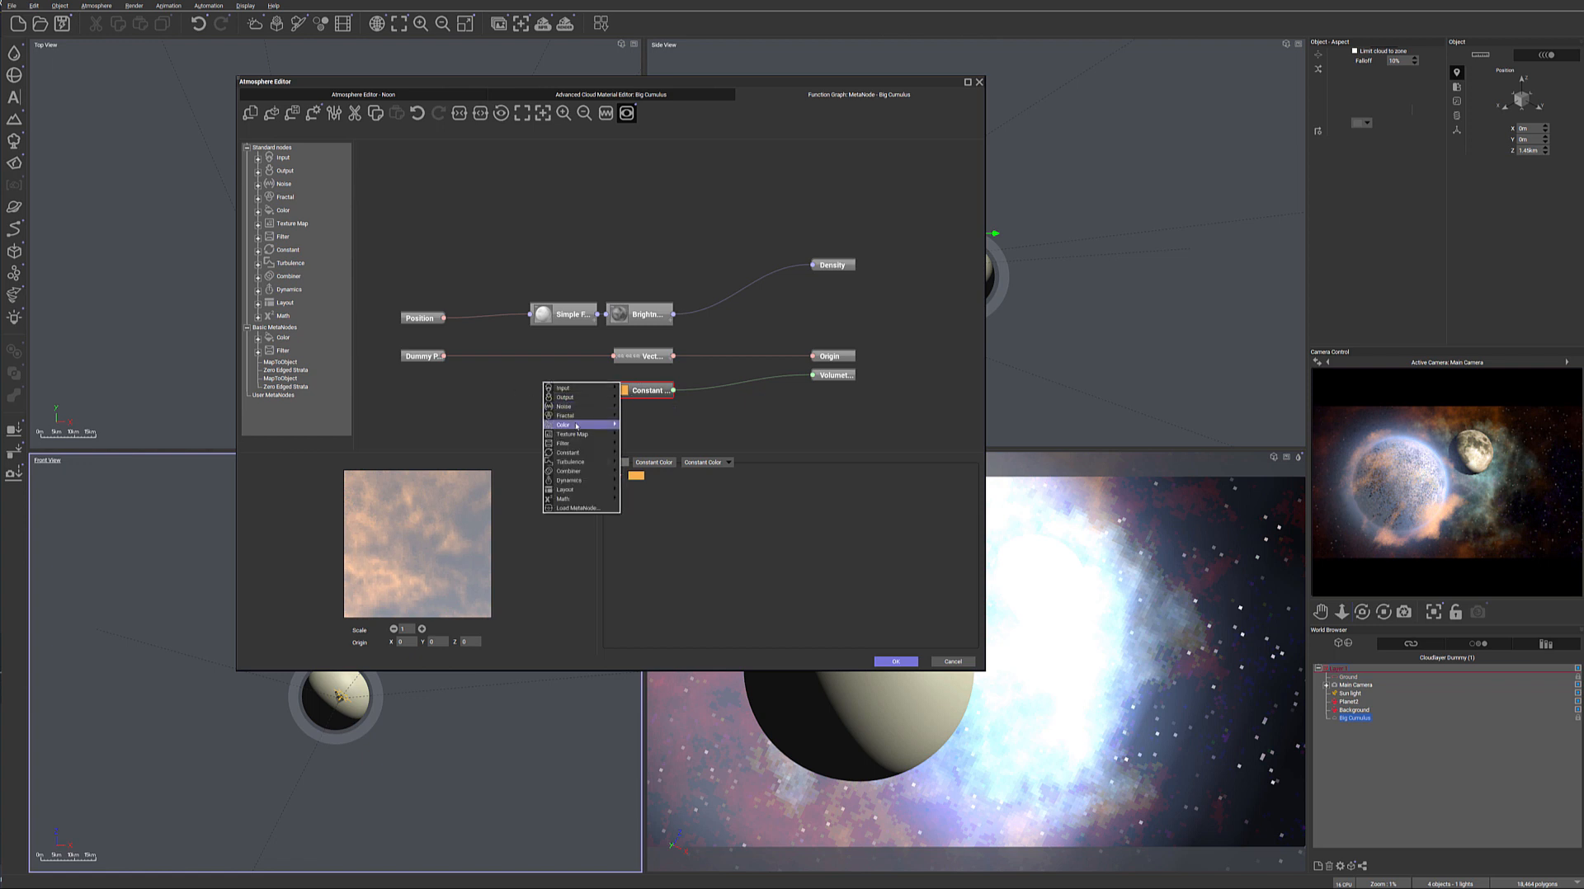
mouse_move(577, 424)
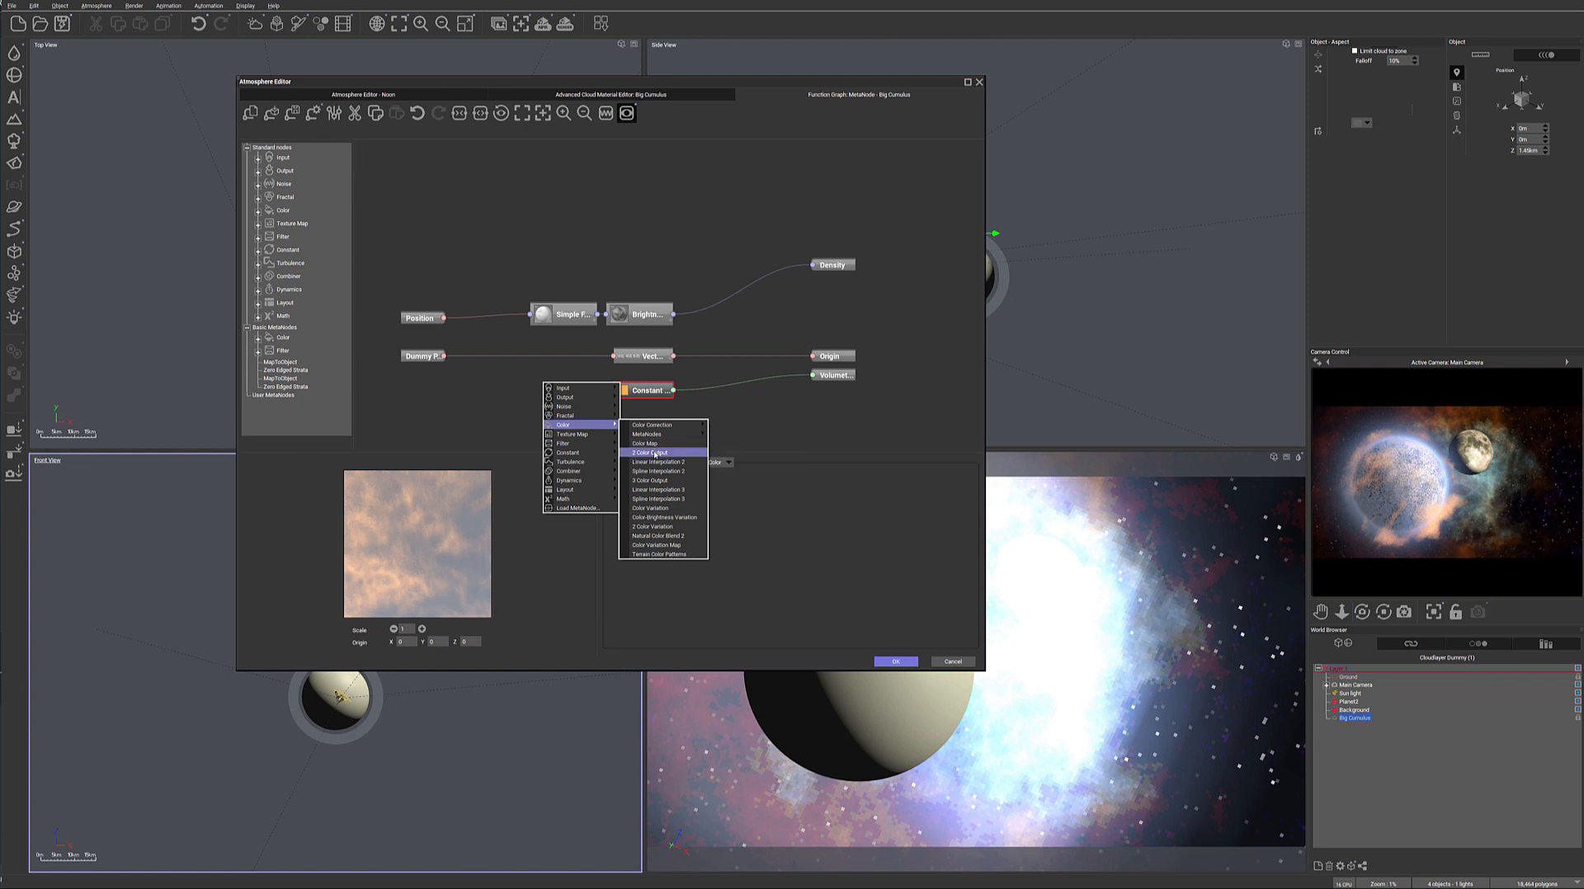
click(647, 443)
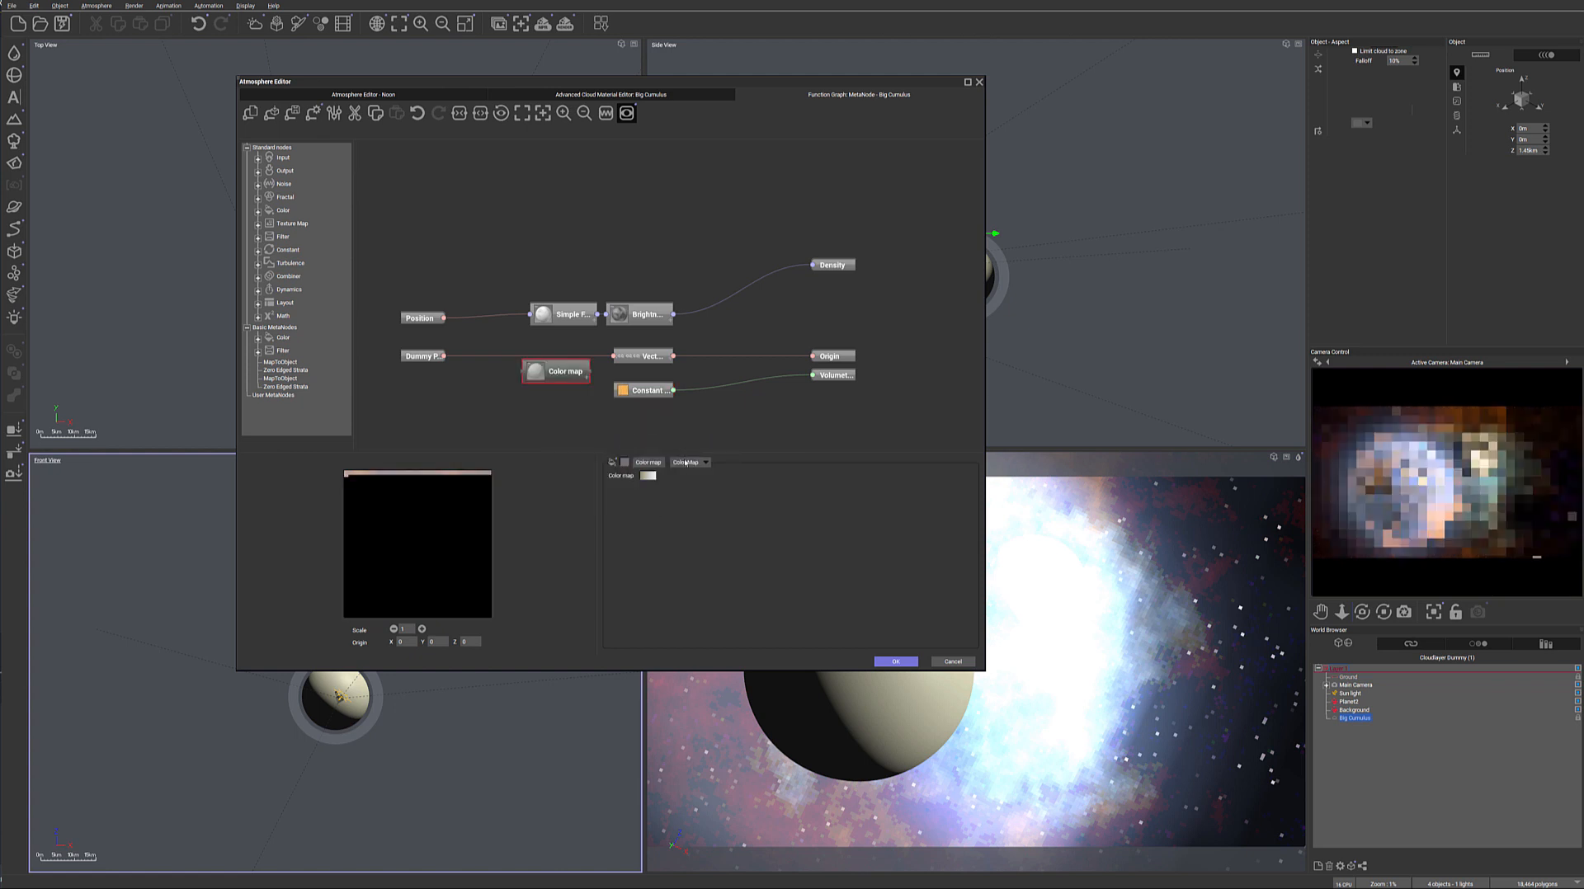
Load the pastel red-green-blue preset into the Color map node and change its middle color to light blue and its end color to light purple
click(649, 476)
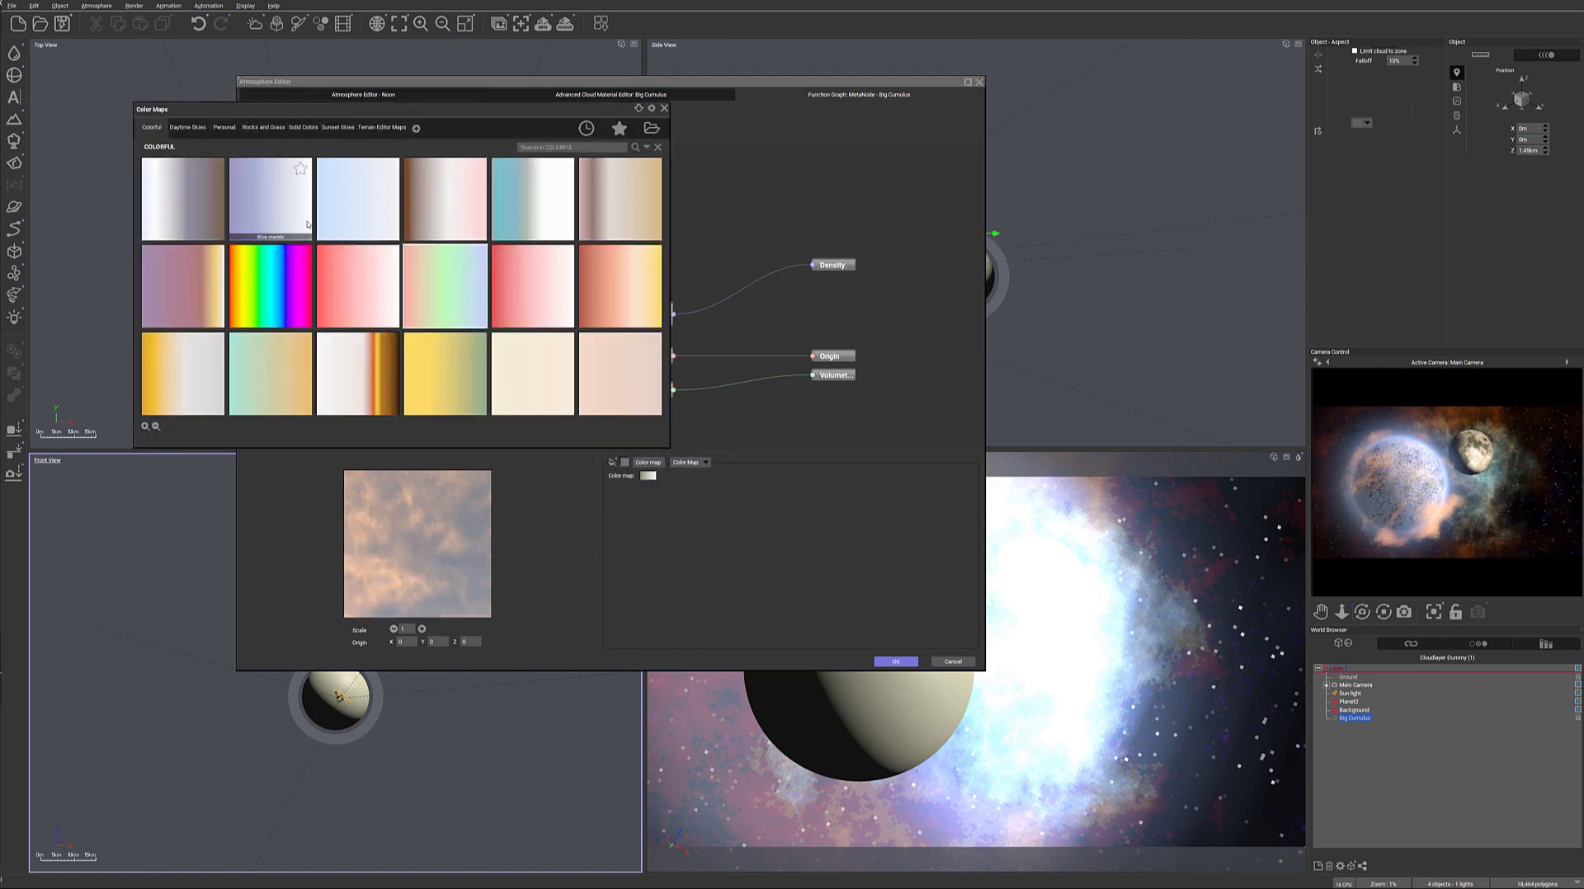
double_click(431, 272)
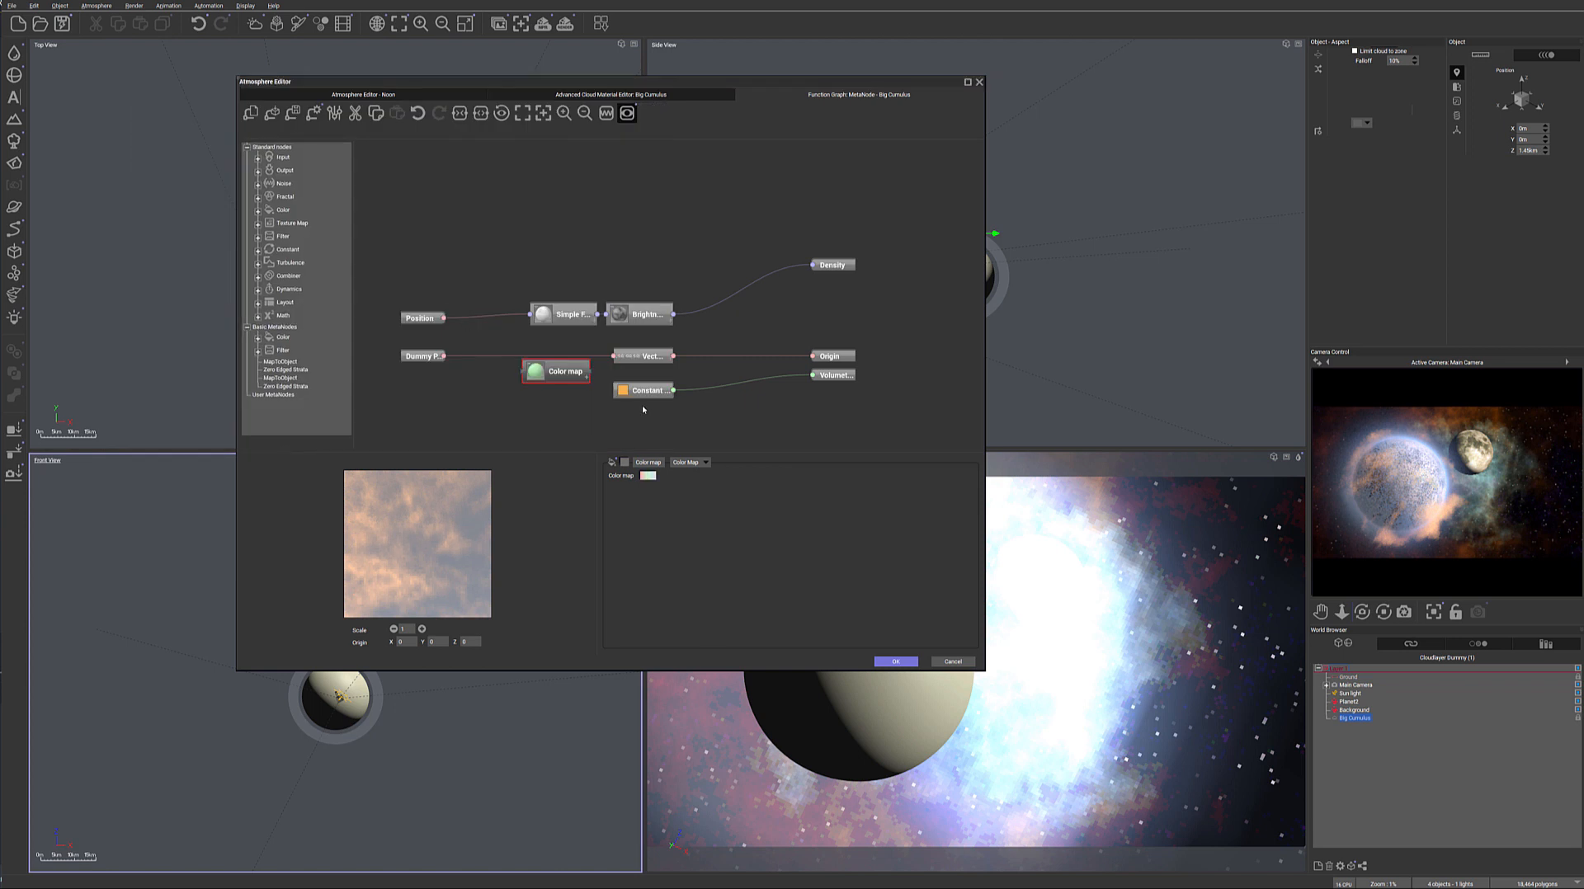
right_click(653, 478)
click(672, 483)
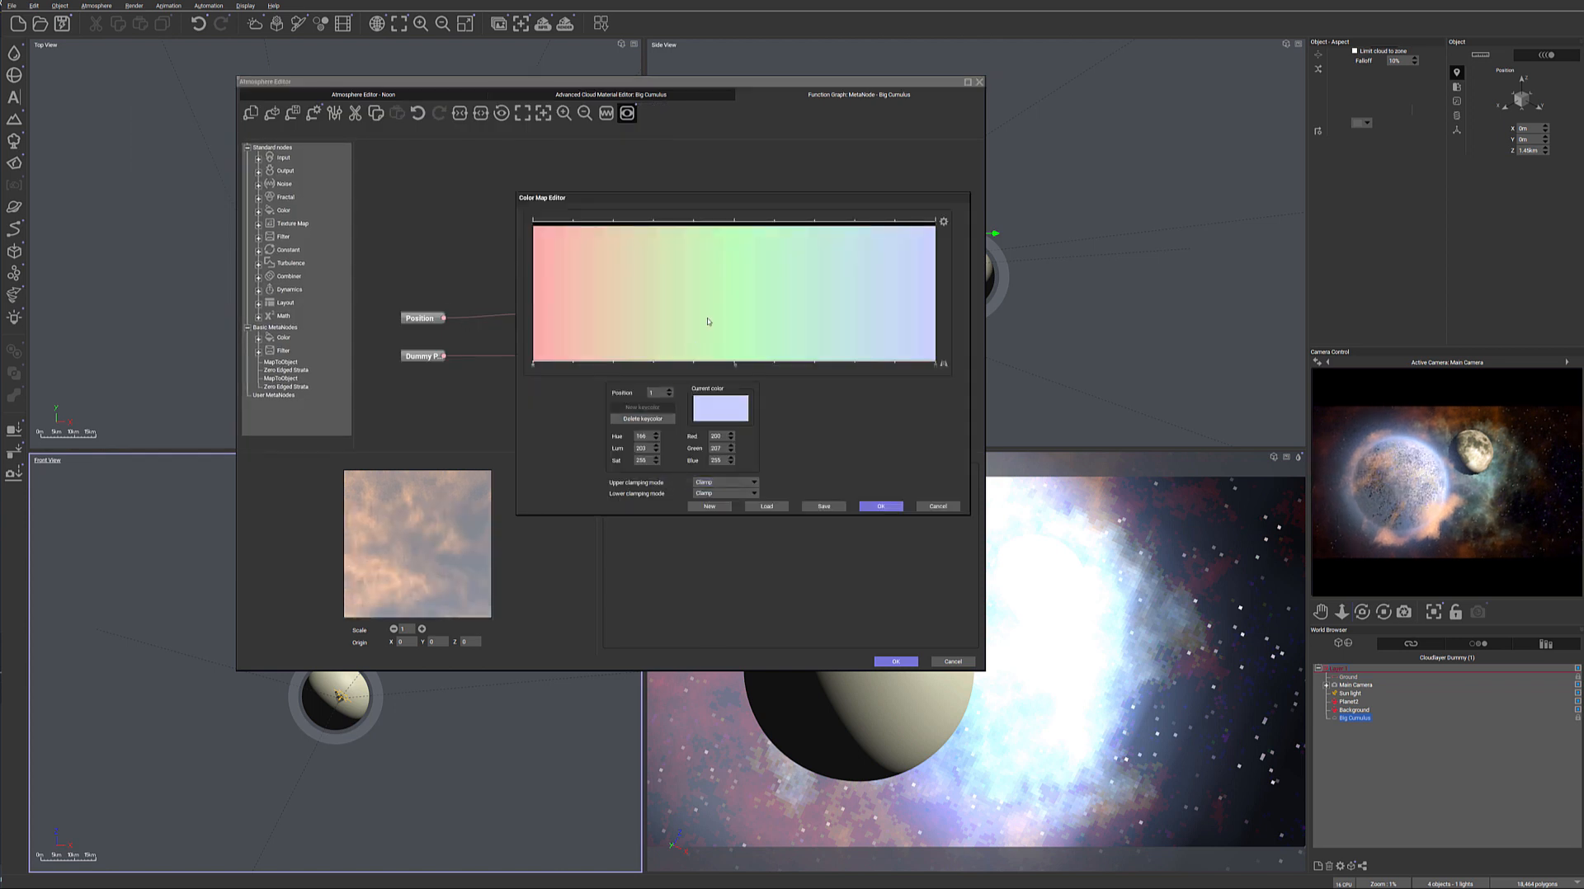
click(736, 363)
click(742, 405)
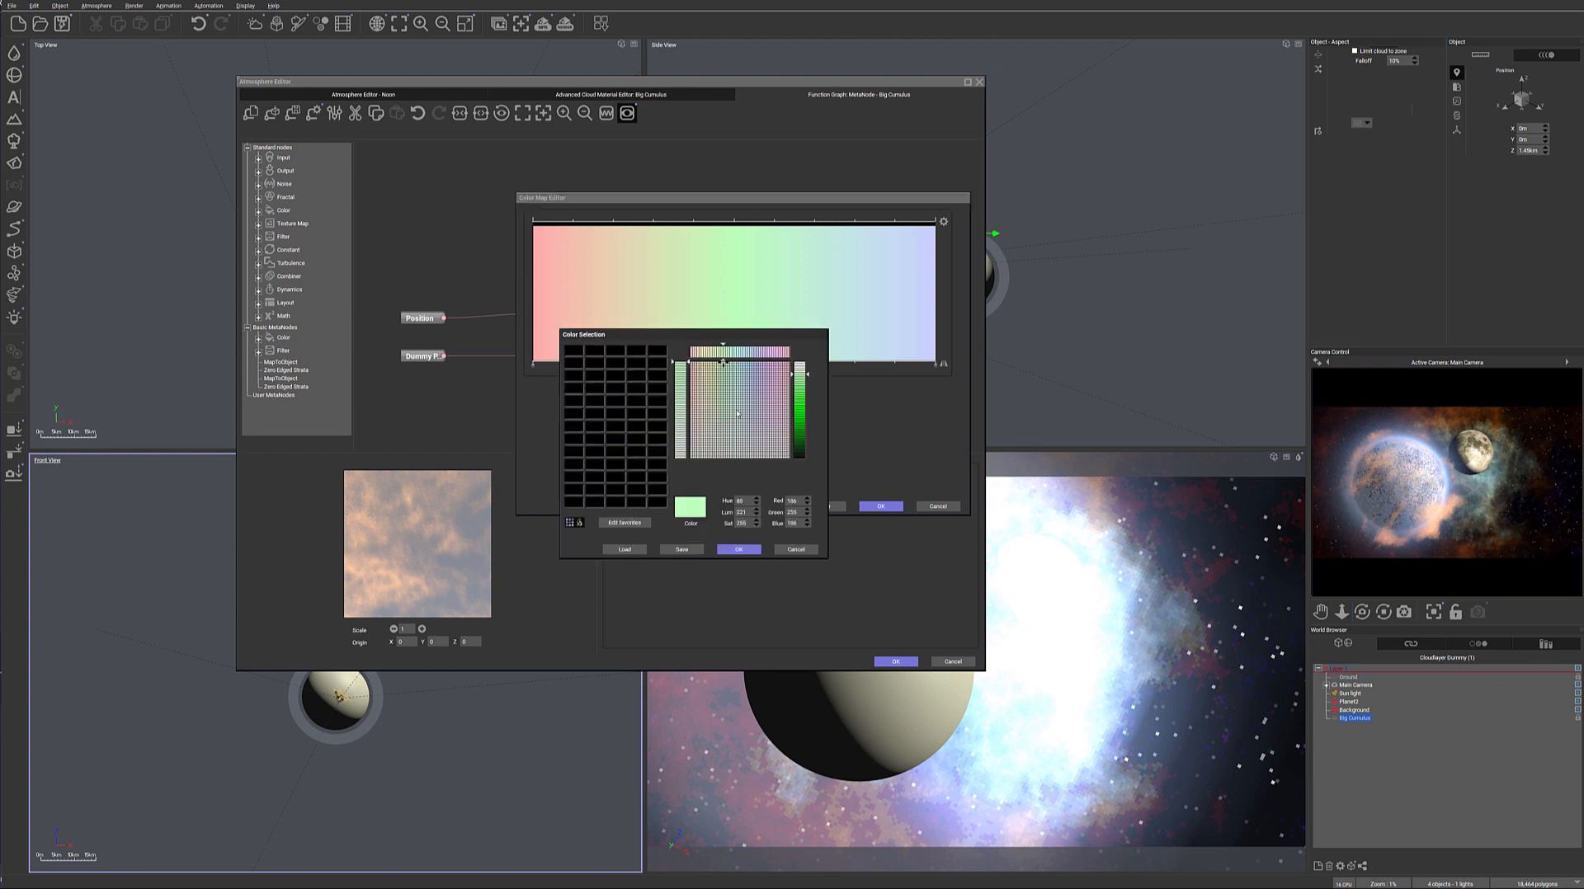
click(739, 549)
key(Delete)
click(715, 413)
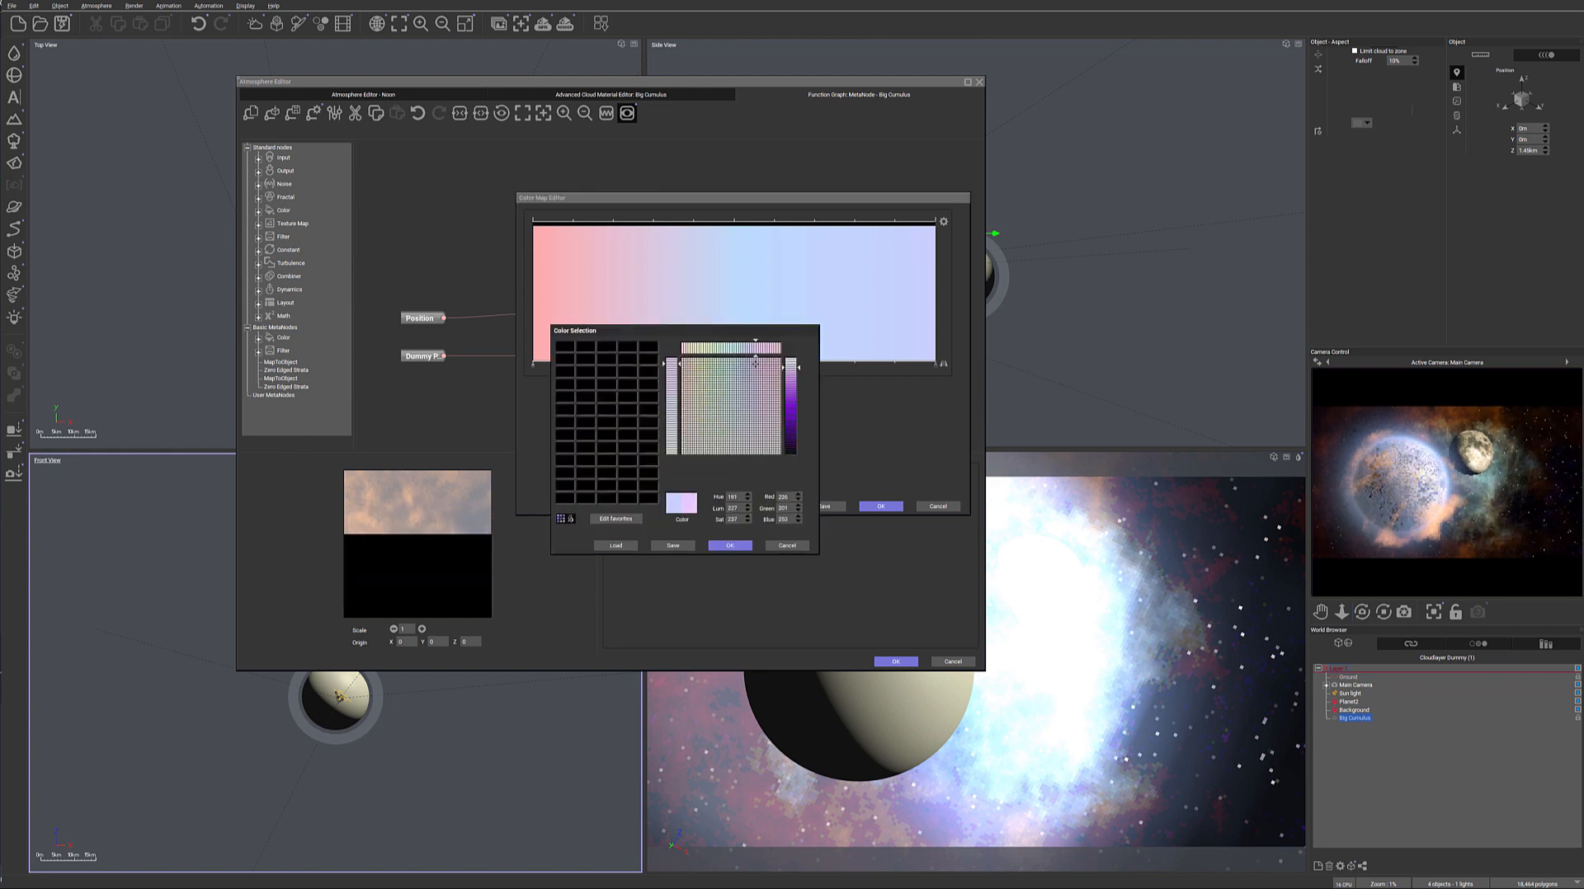
click(730, 545)
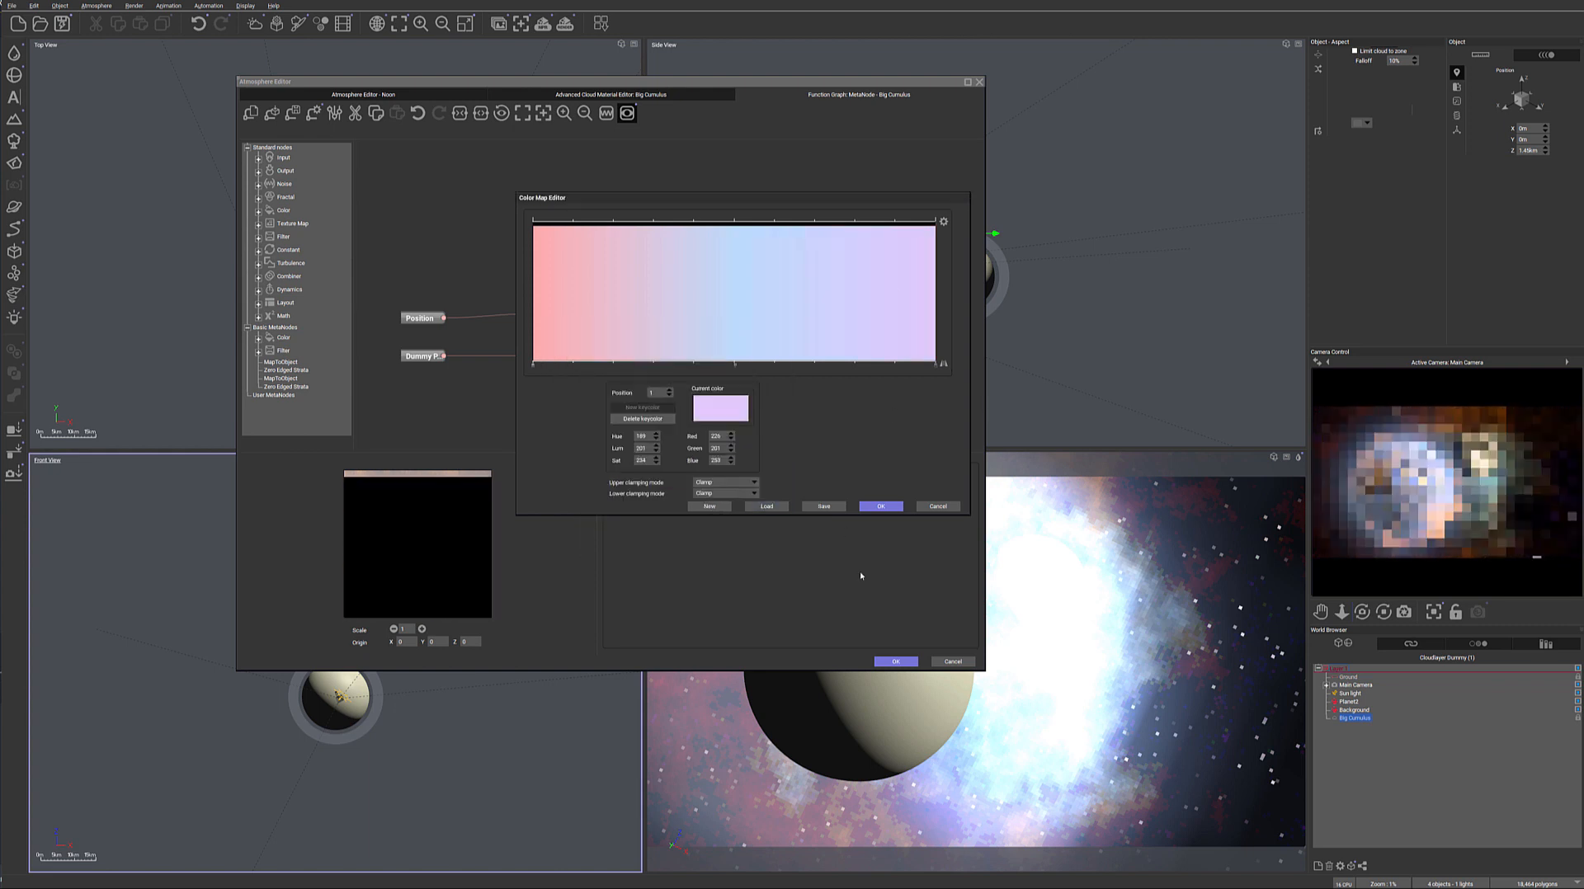
click(880, 506)
Replace the orange Constant node with the Color map node as the source of the volumetric color output
drag(546, 370, 814, 376)
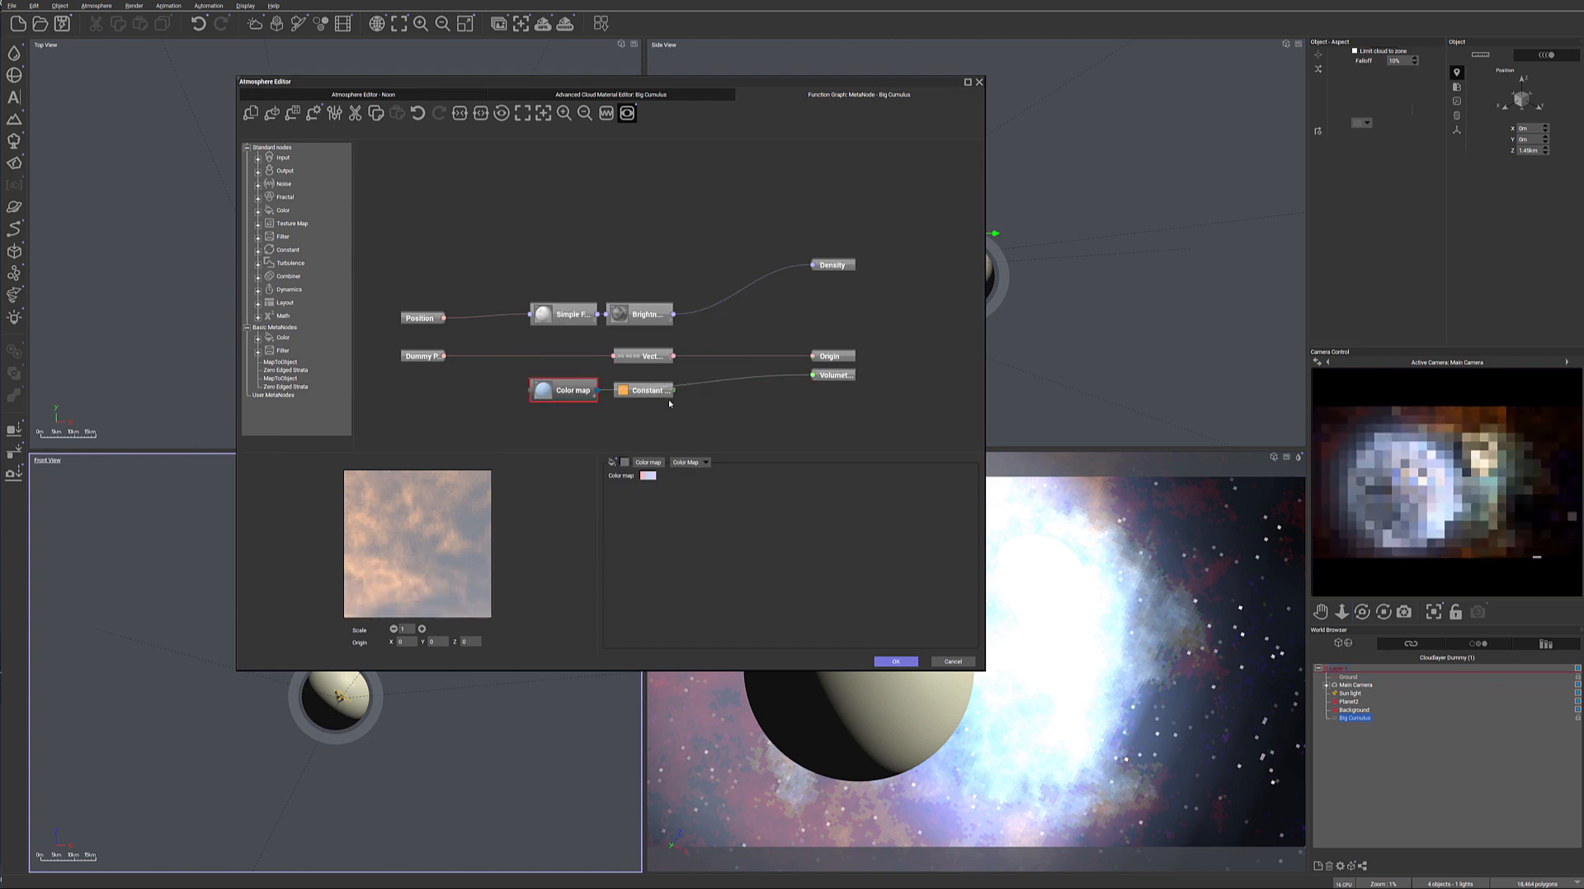
click(645, 390)
key(Delete)
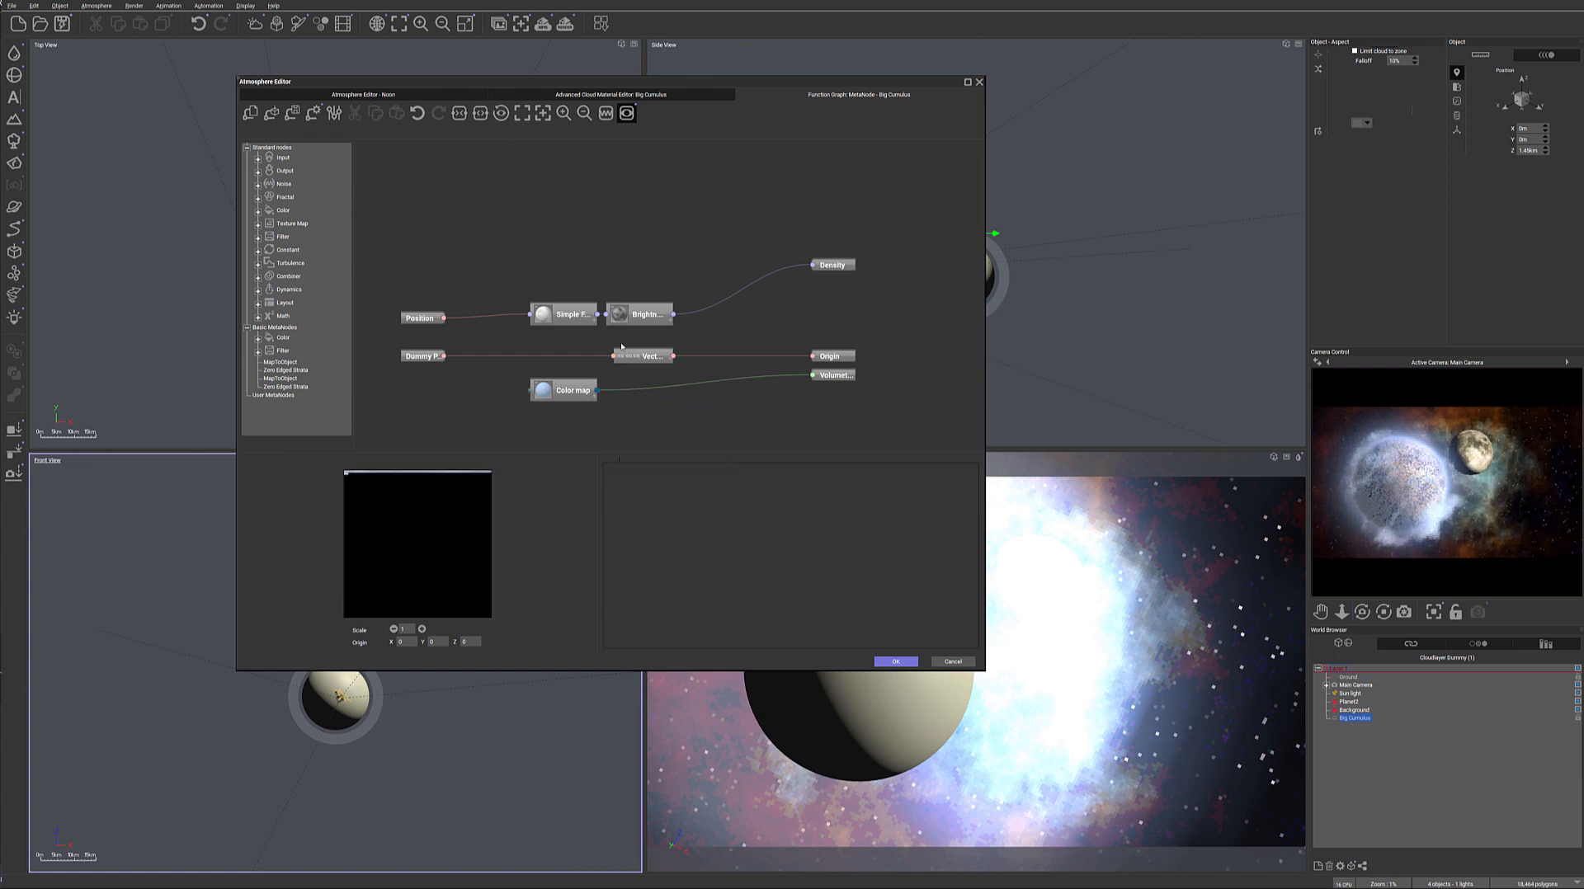
Link the Brightness-Contrast node's output to the Color map's input and move the Color map beneath the vector node
drag(674, 316, 618, 391)
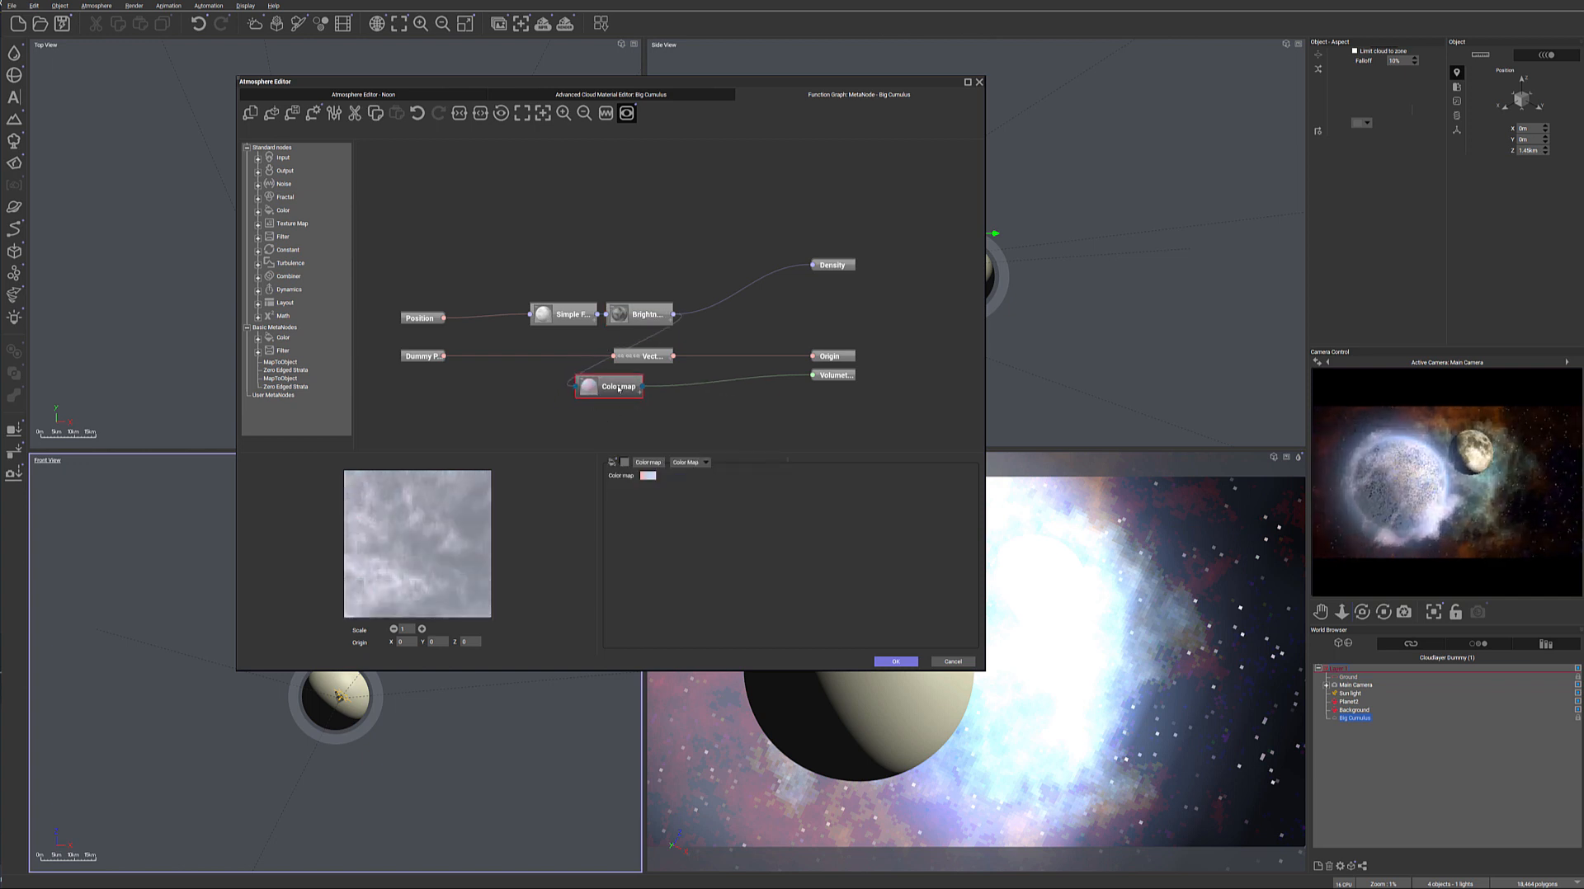
drag(621, 385, 640, 395)
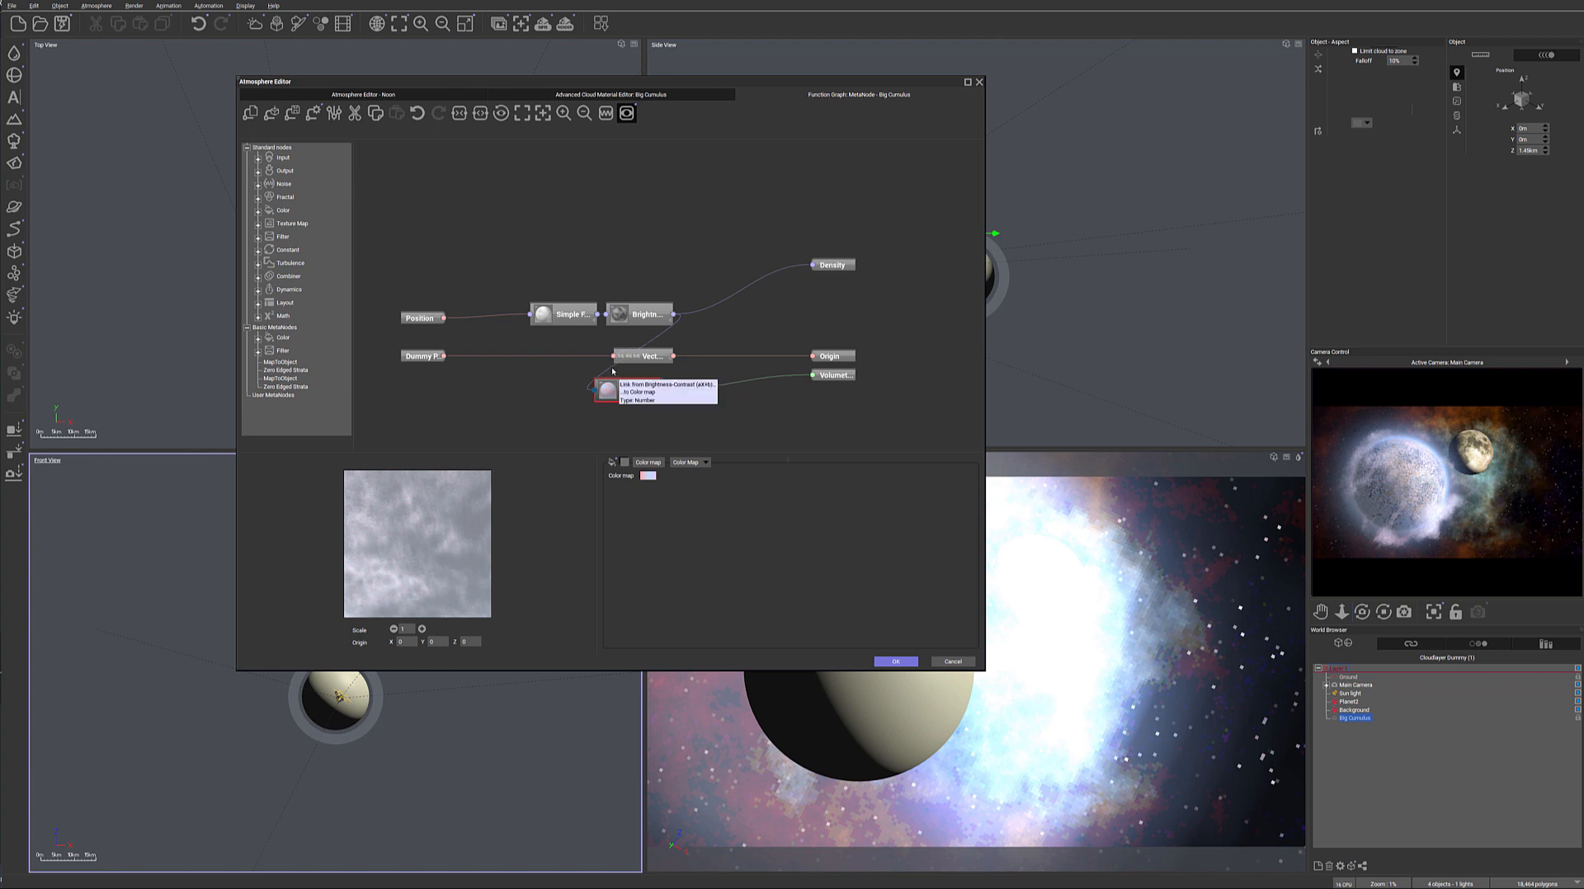
click(523, 384)
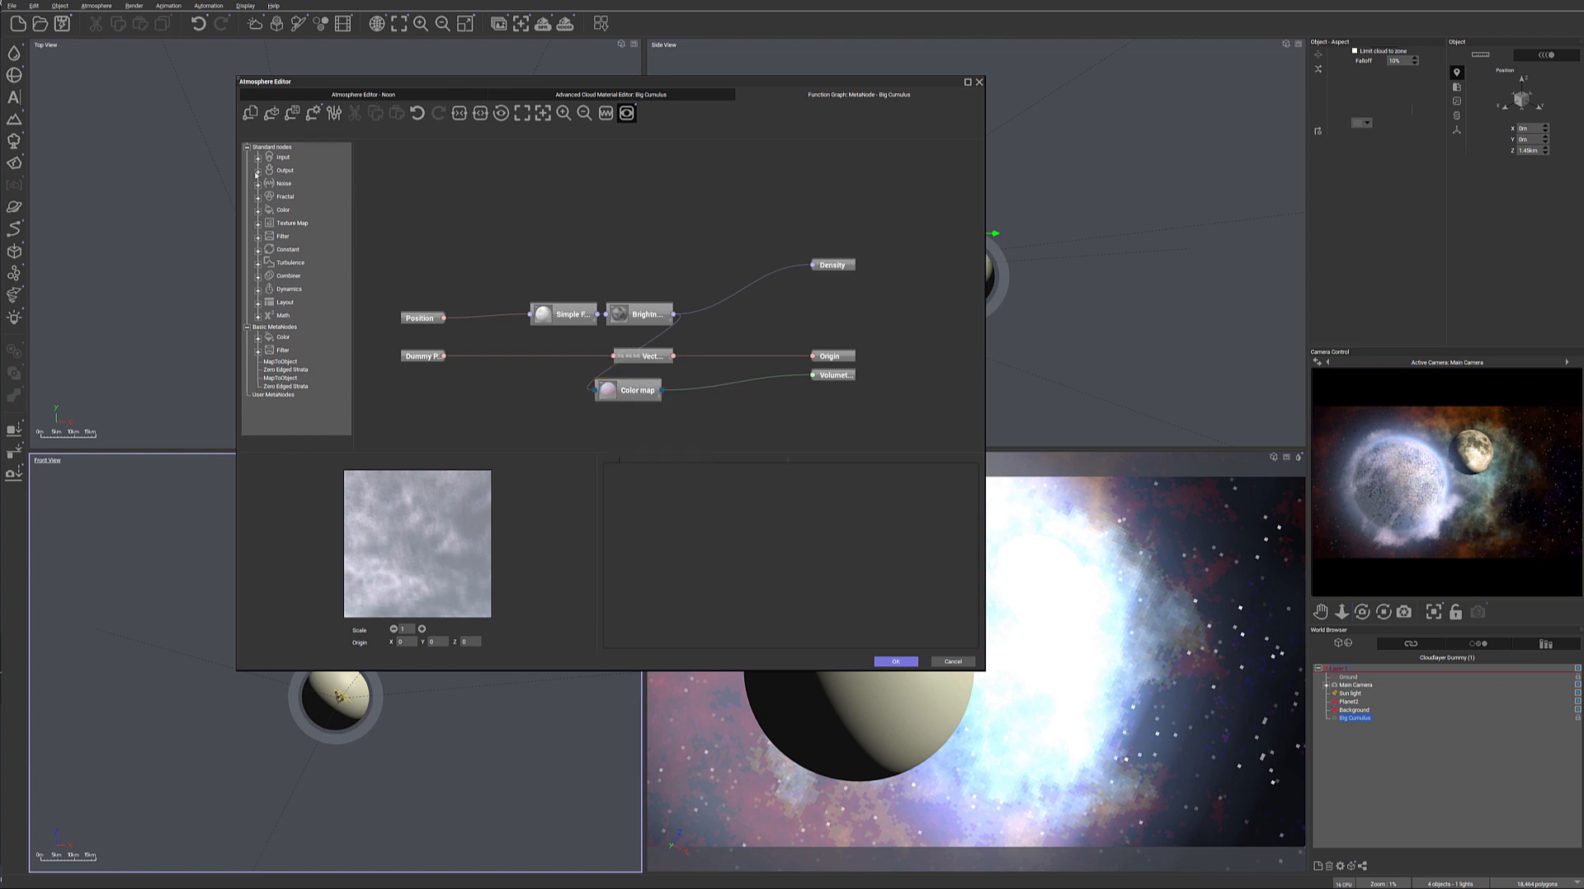
Add a Smooth map filter node and insert it between the Brightness-Contrast and Color map nodes
click(258, 236)
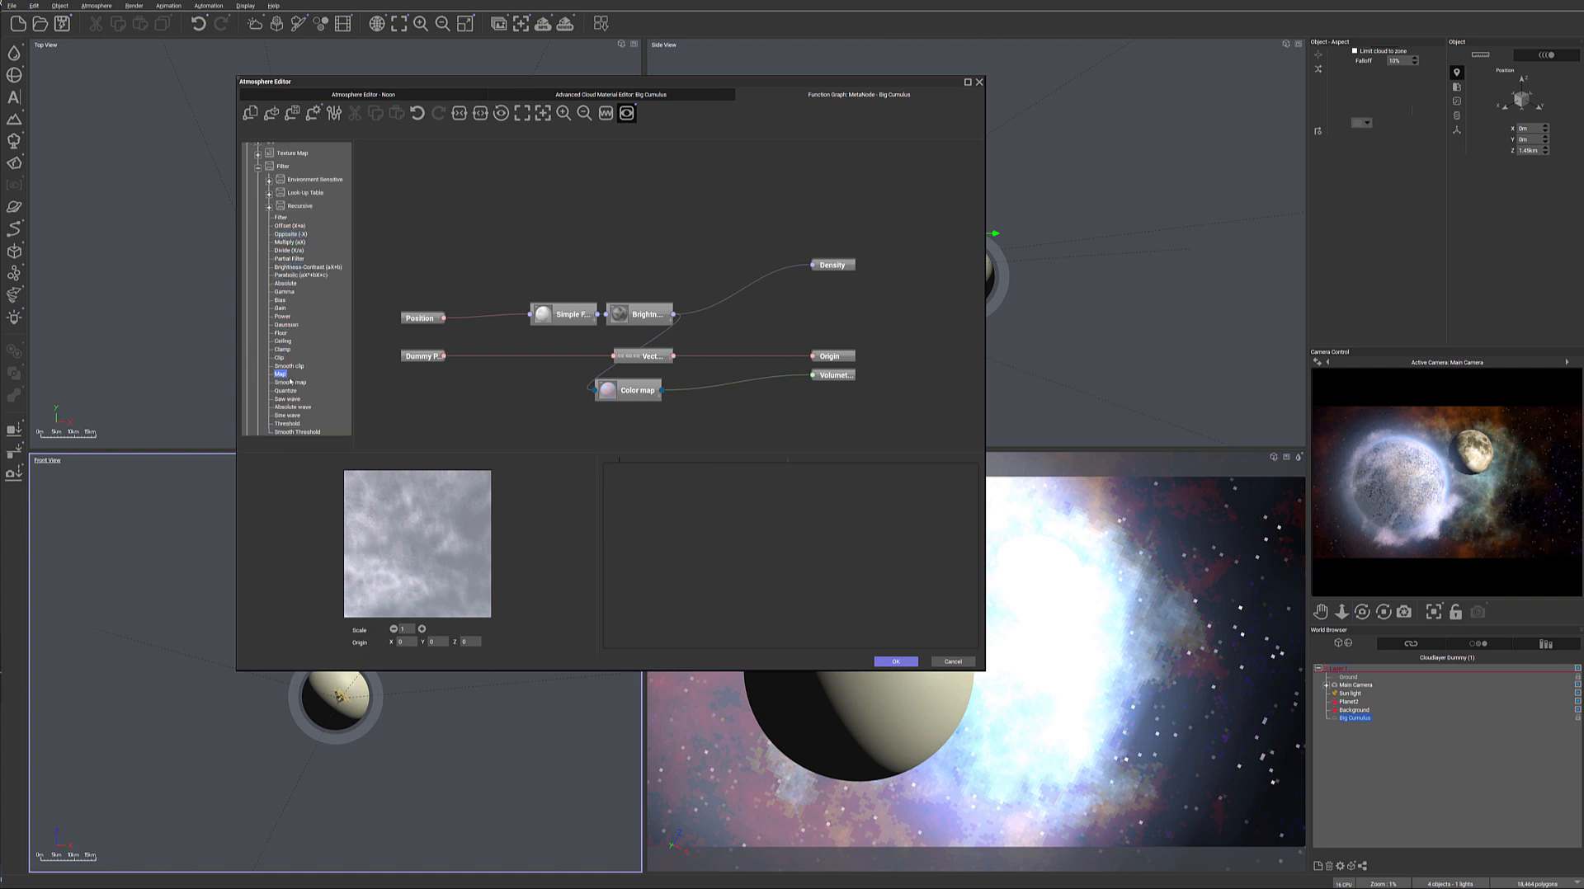
drag(289, 385, 594, 434)
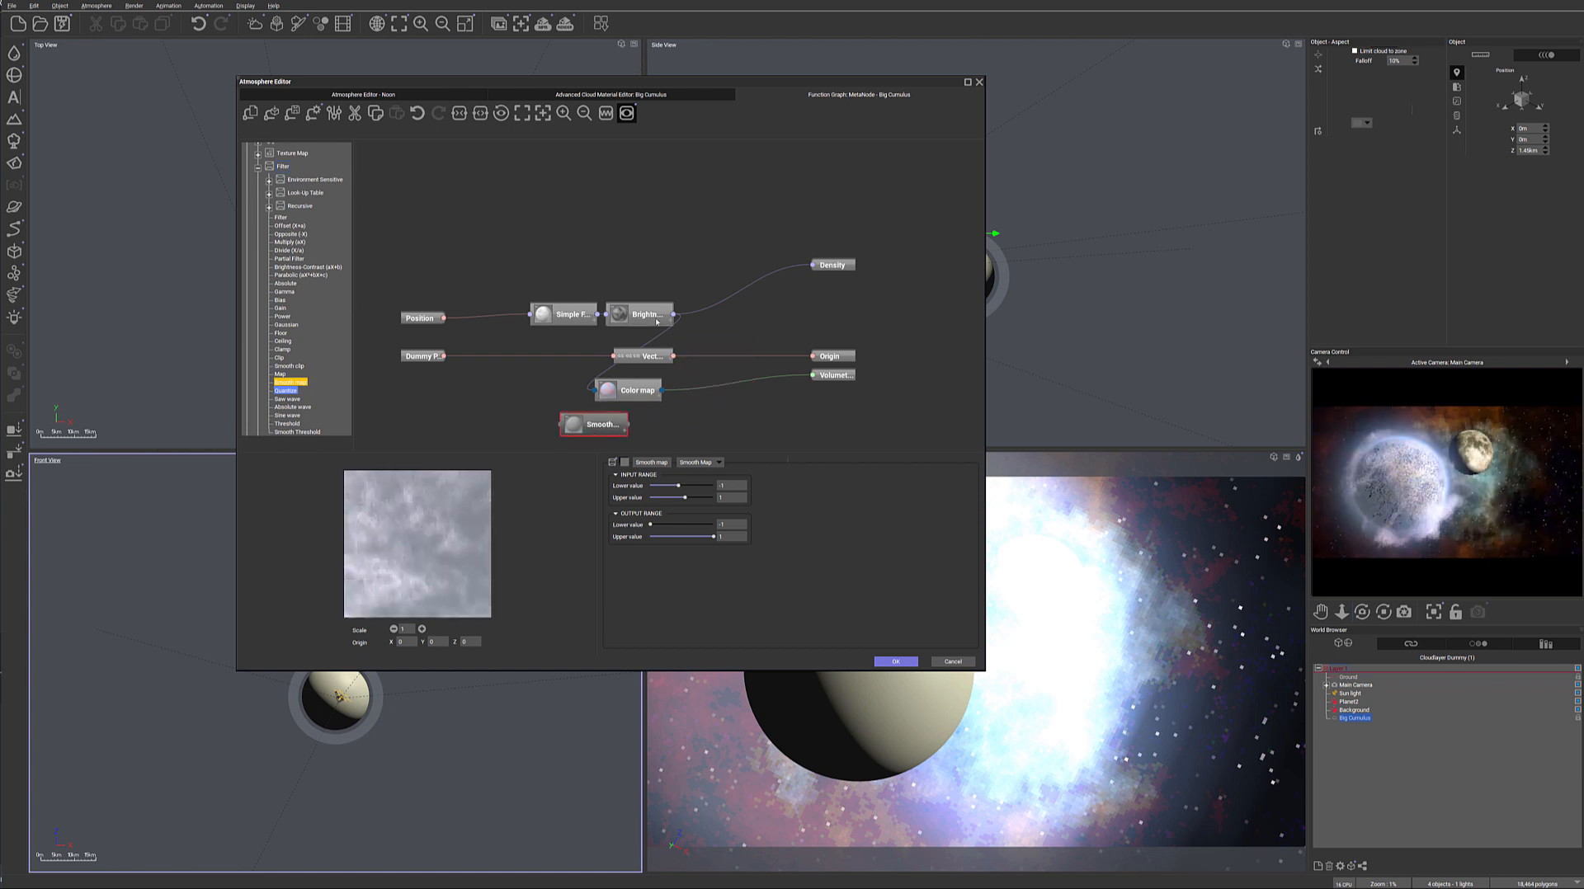
drag(673, 316, 688, 396)
drag(594, 424, 599, 409)
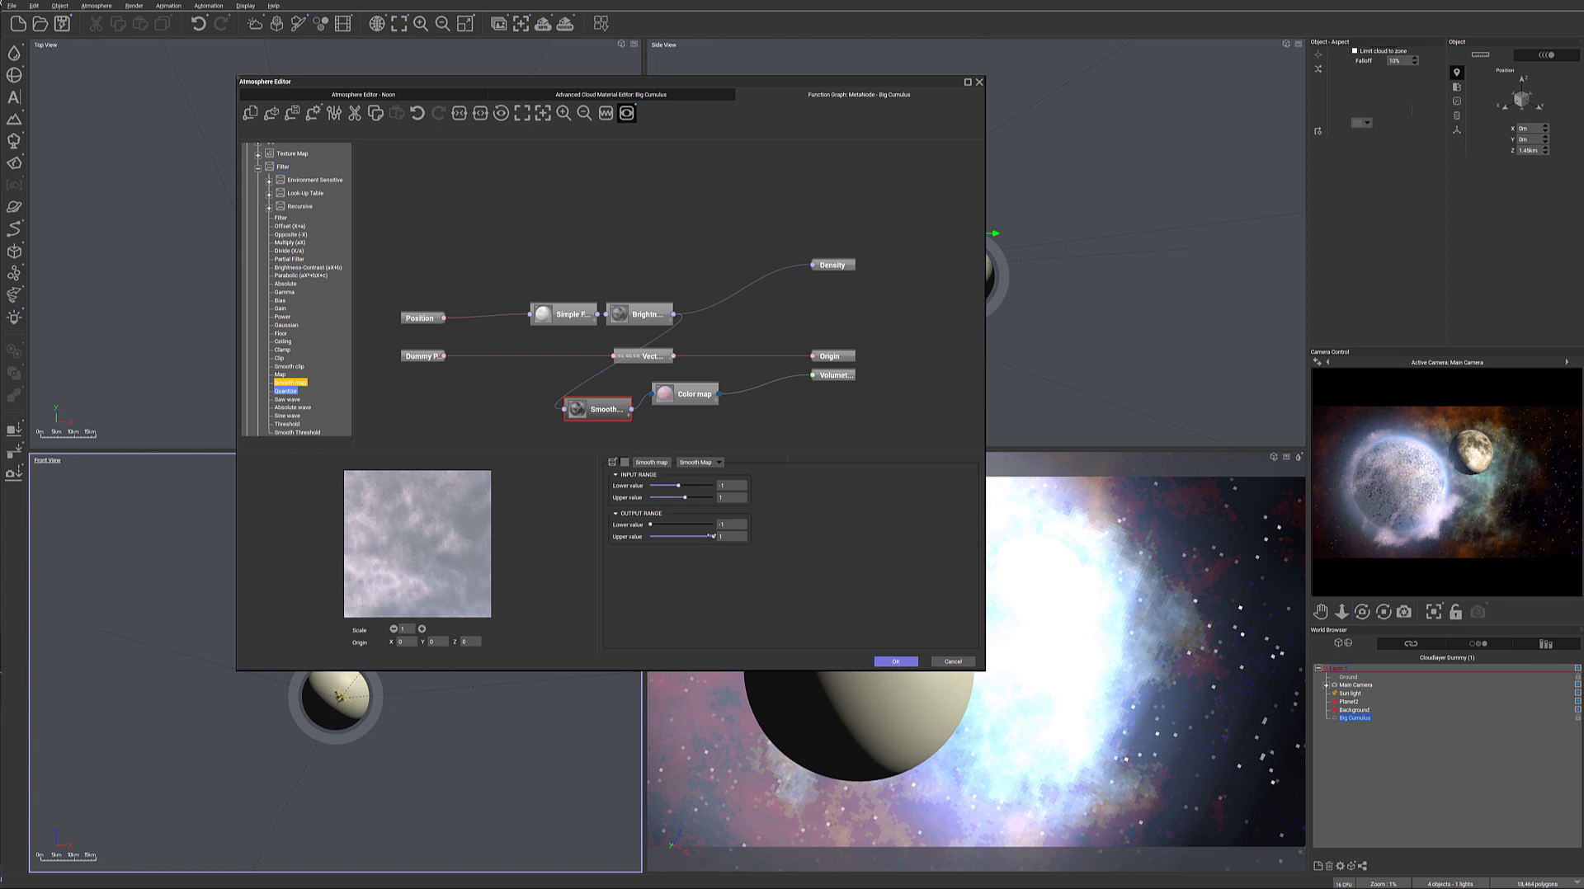
Try lower values for the Smooth map's upper output range, then set it back to 1
click(698, 536)
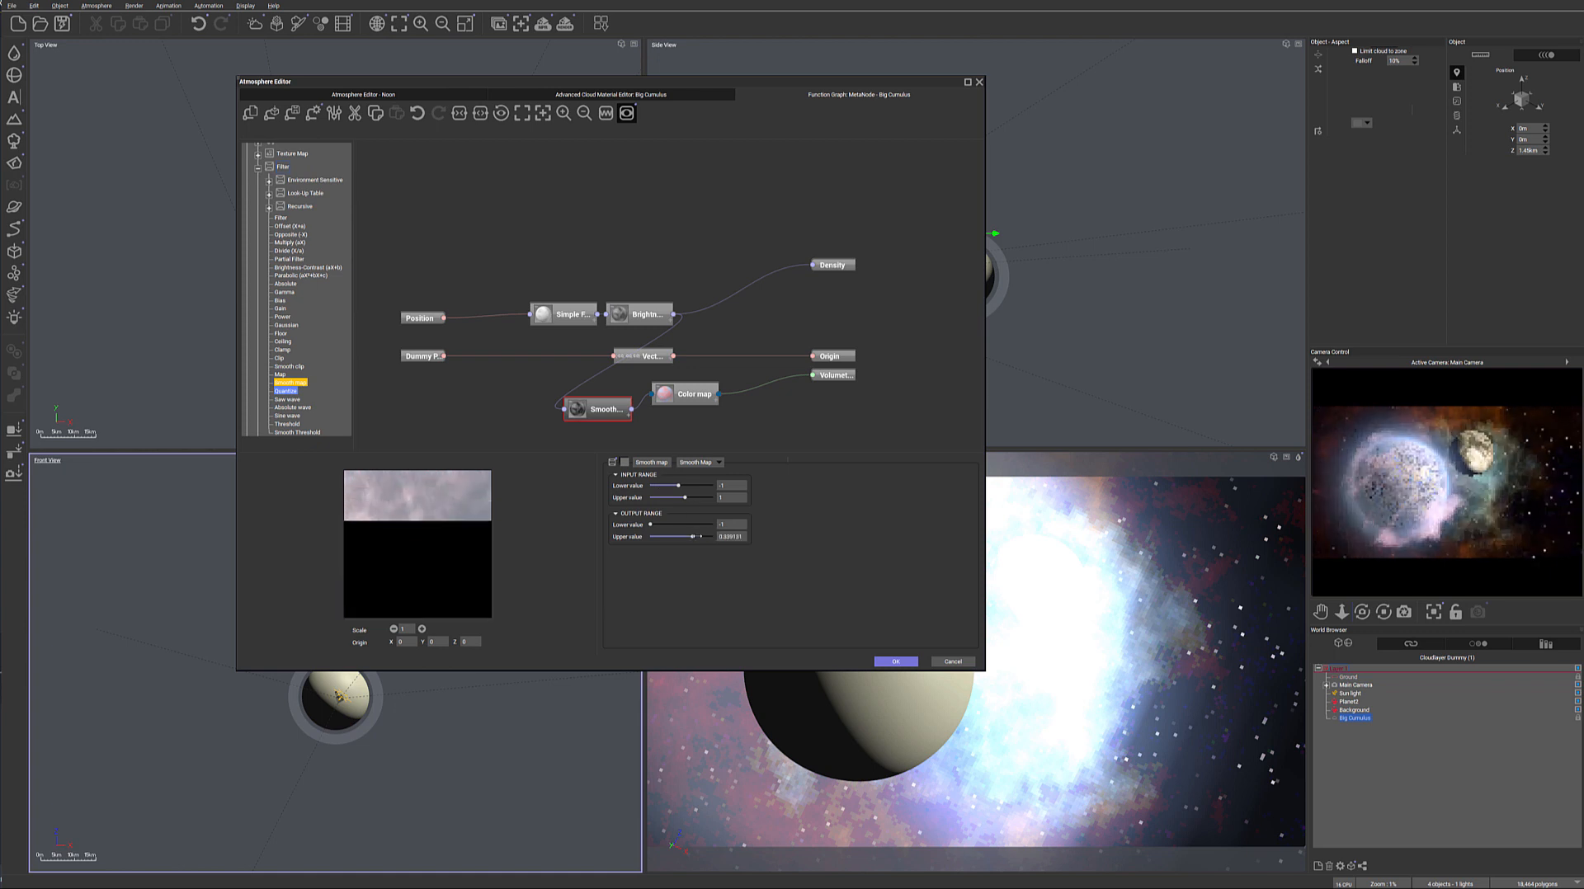
click(708, 537)
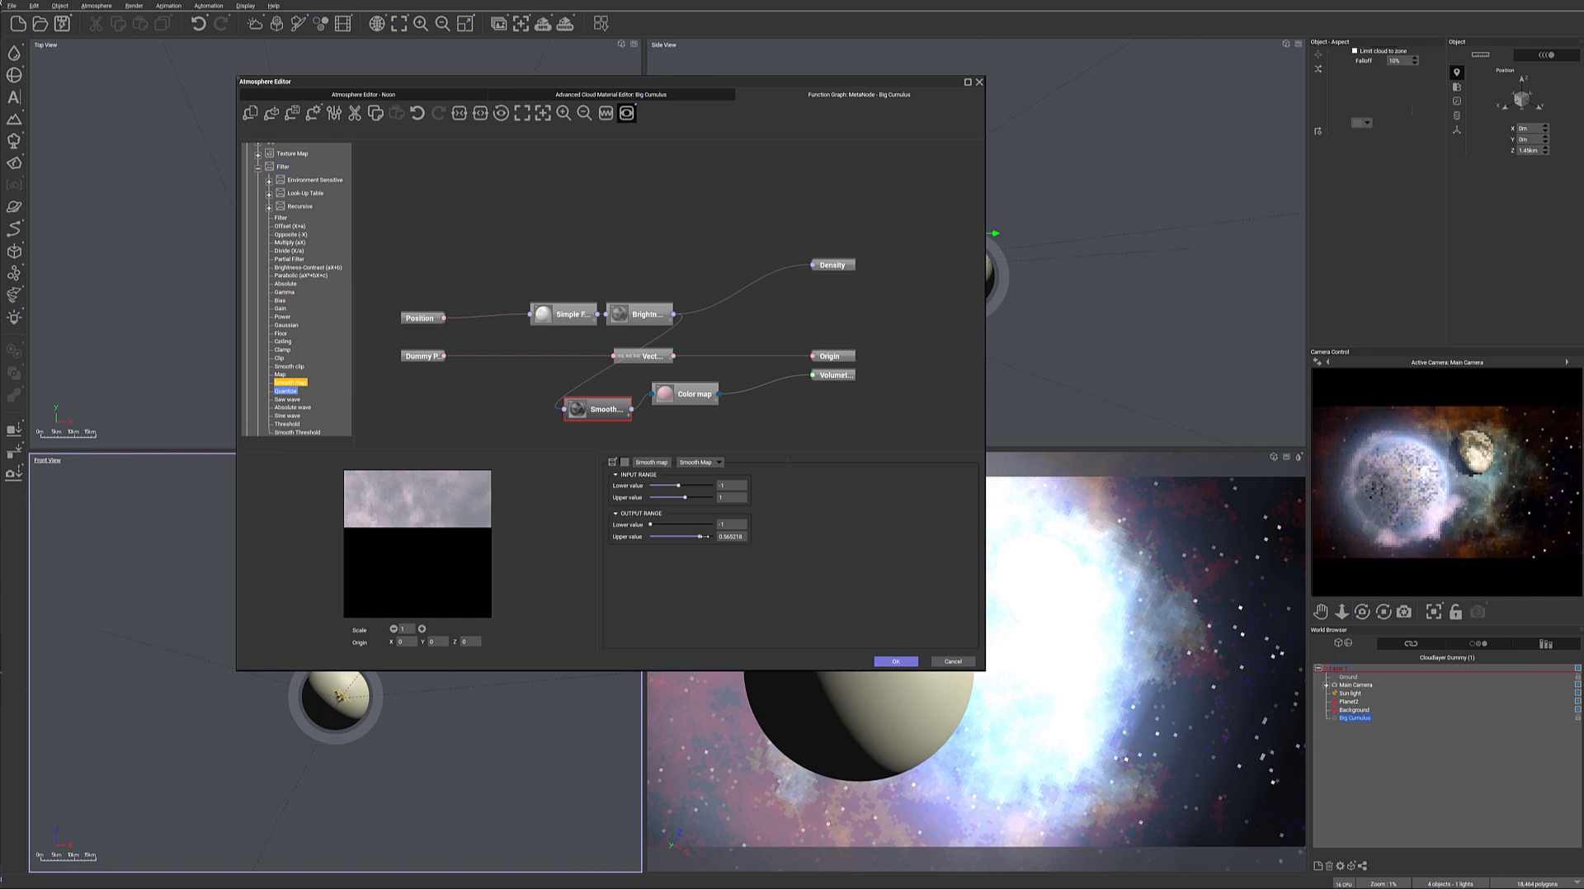
click(711, 537)
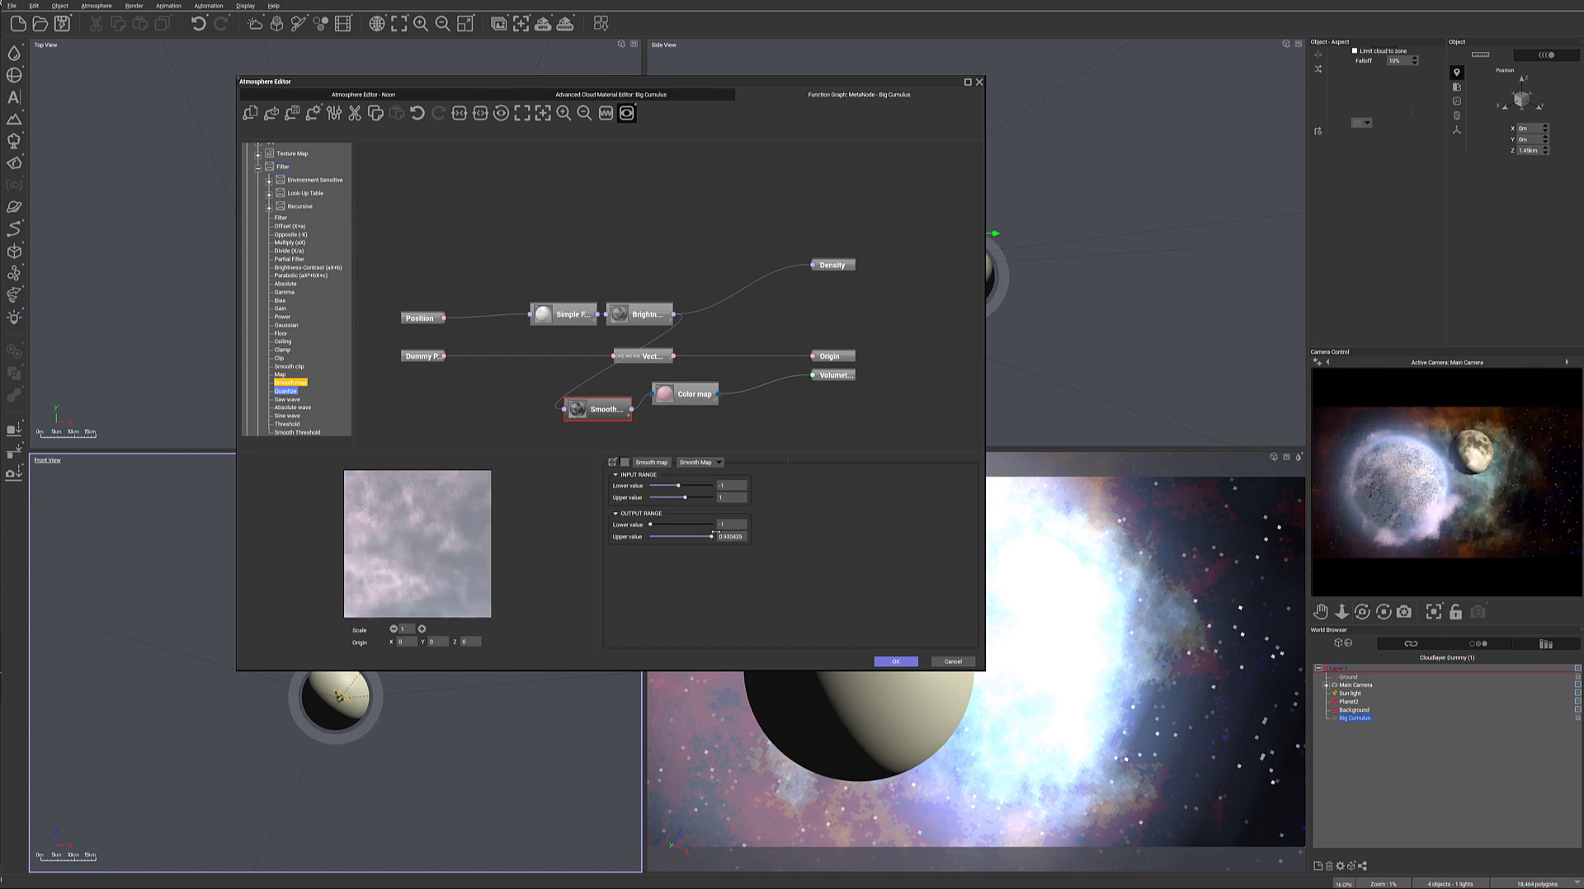
click(714, 537)
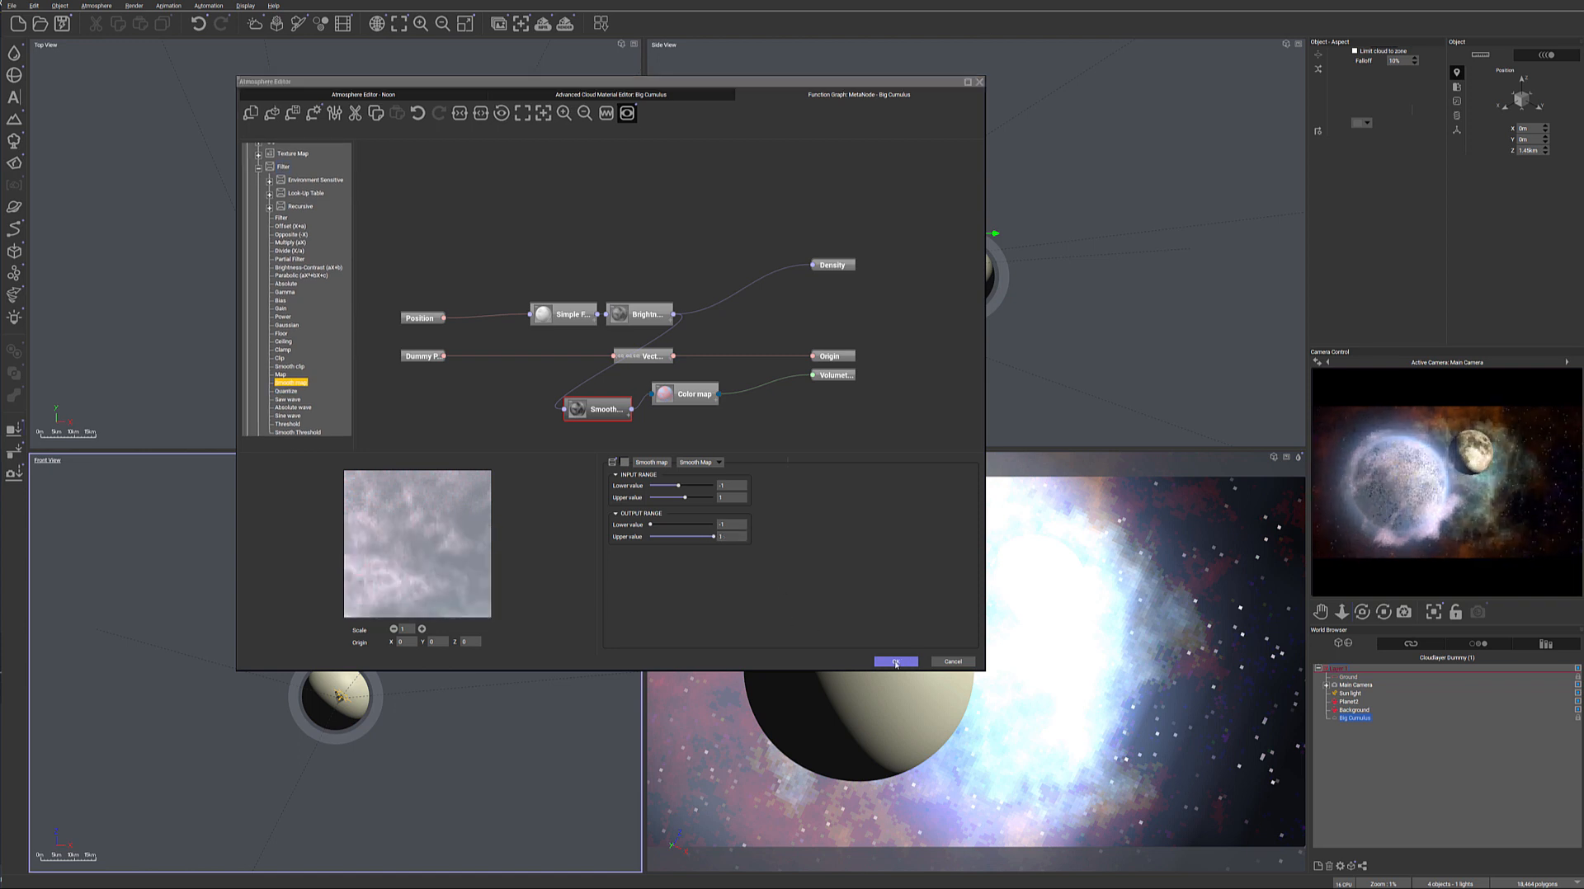
Return to the atmosphere's cloud settings, shrink the editor window and raise the cloud cover to 74%
click(641, 96)
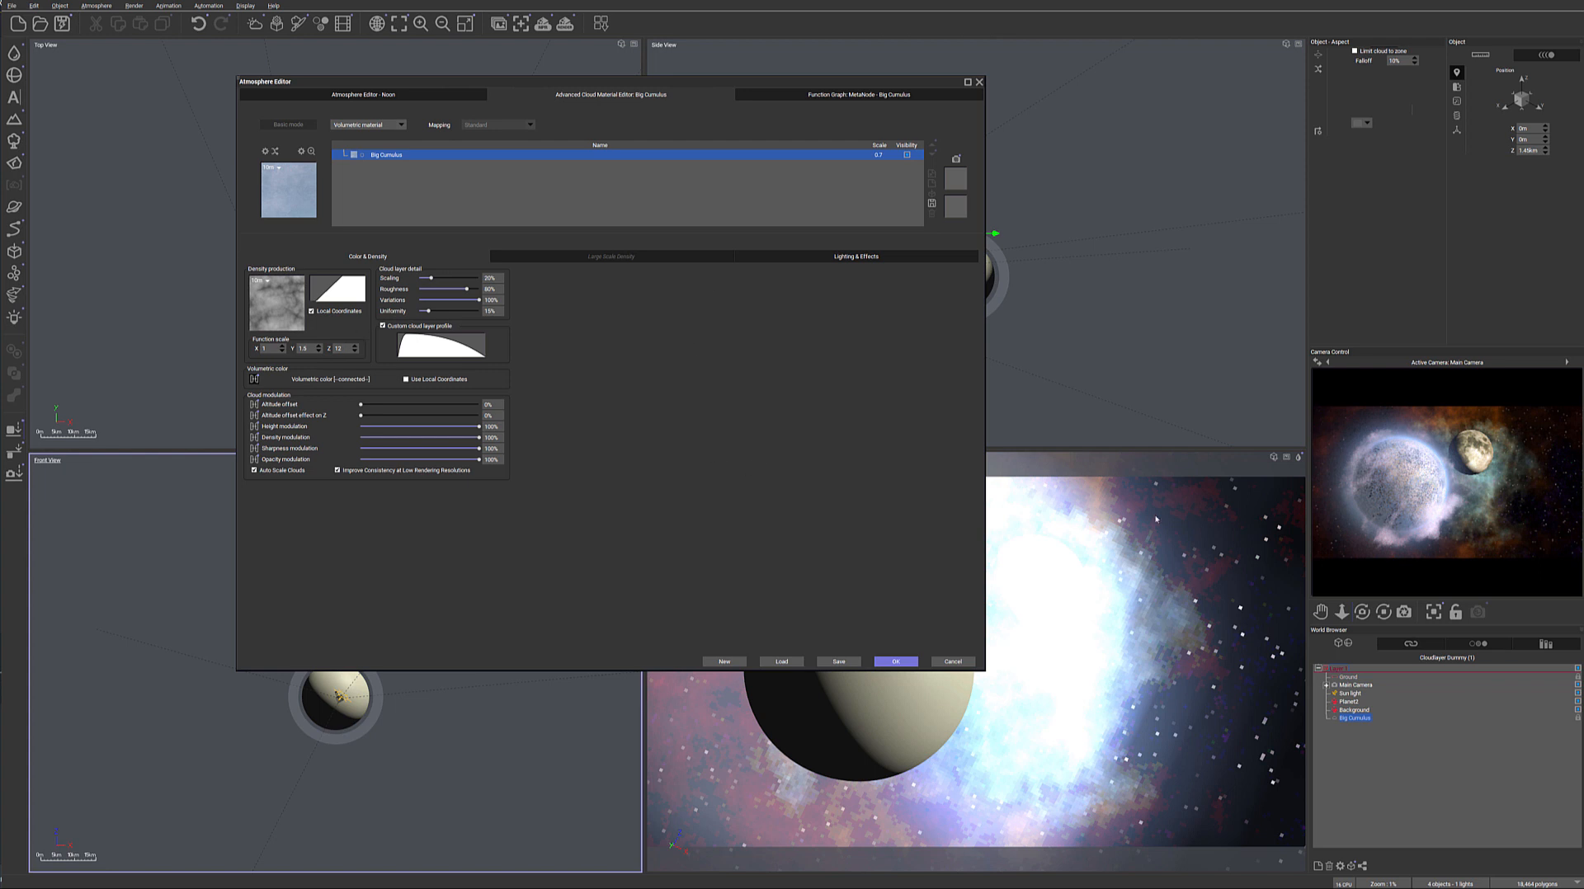
right_click(1393, 537)
click(378, 96)
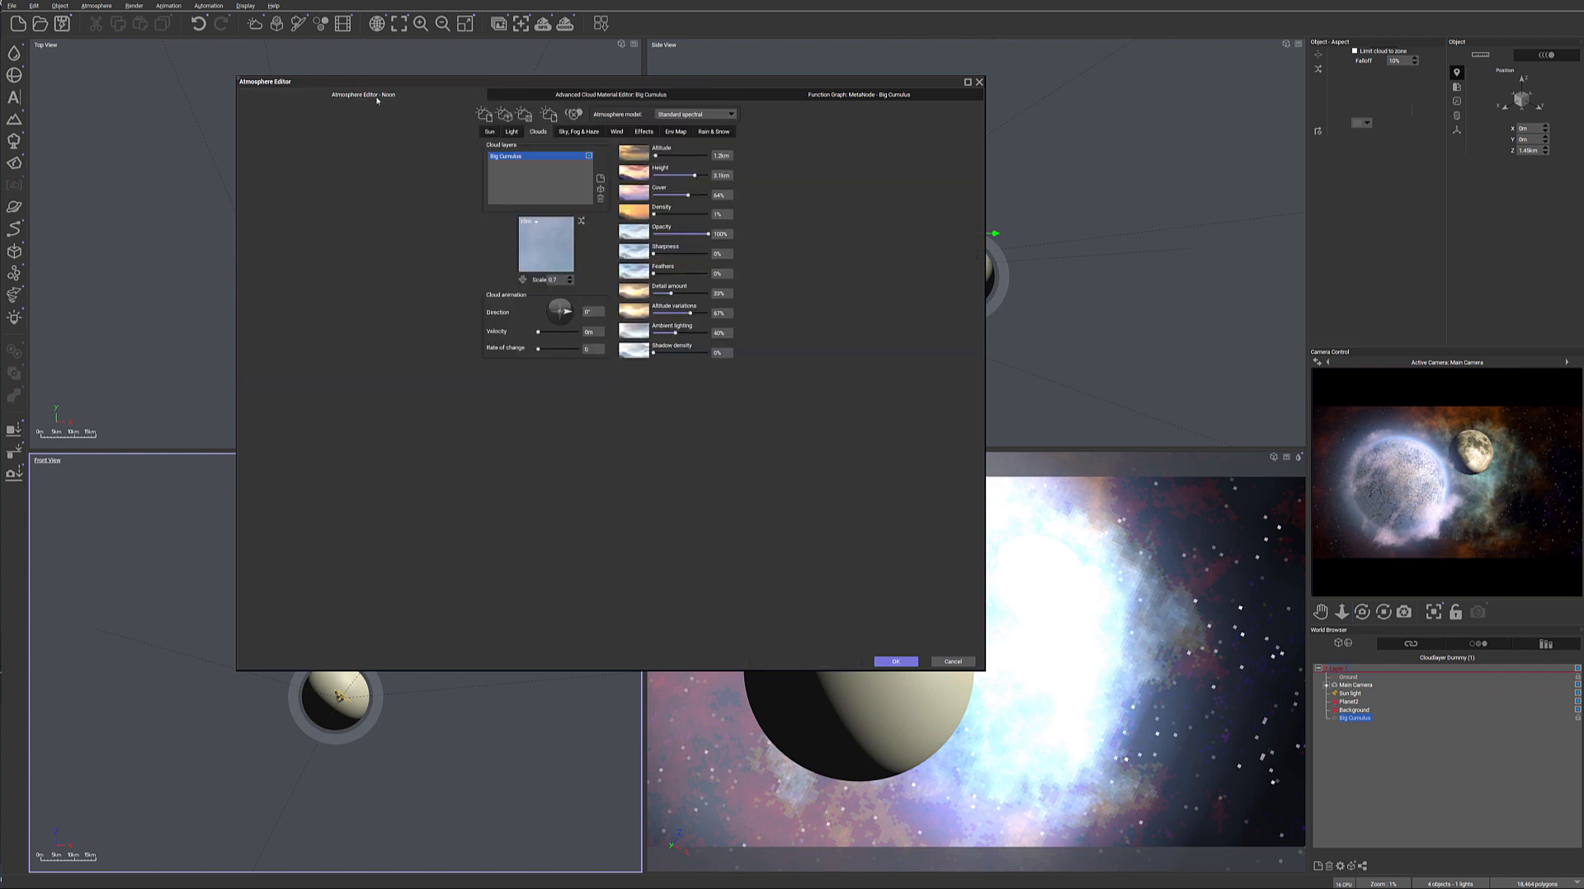
drag(759, 101, 779, 202)
drag(1005, 773, 737, 745)
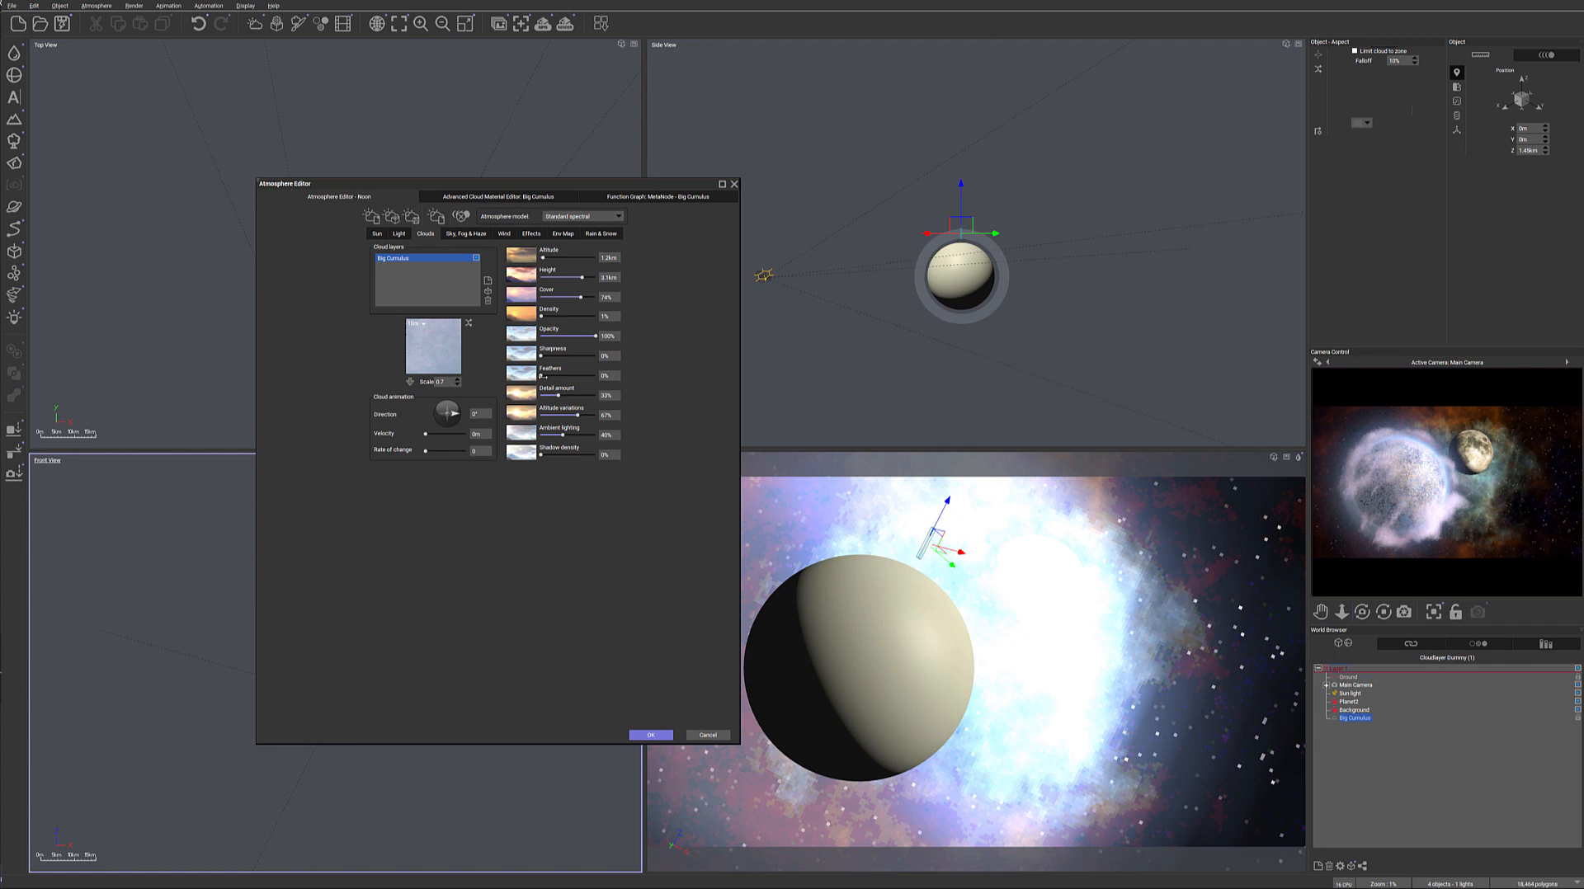
Set the cloud layer's detail amount to about 40%, its scale to 0.5 and its altitude variations to about 36%
drag(568, 396, 584, 395)
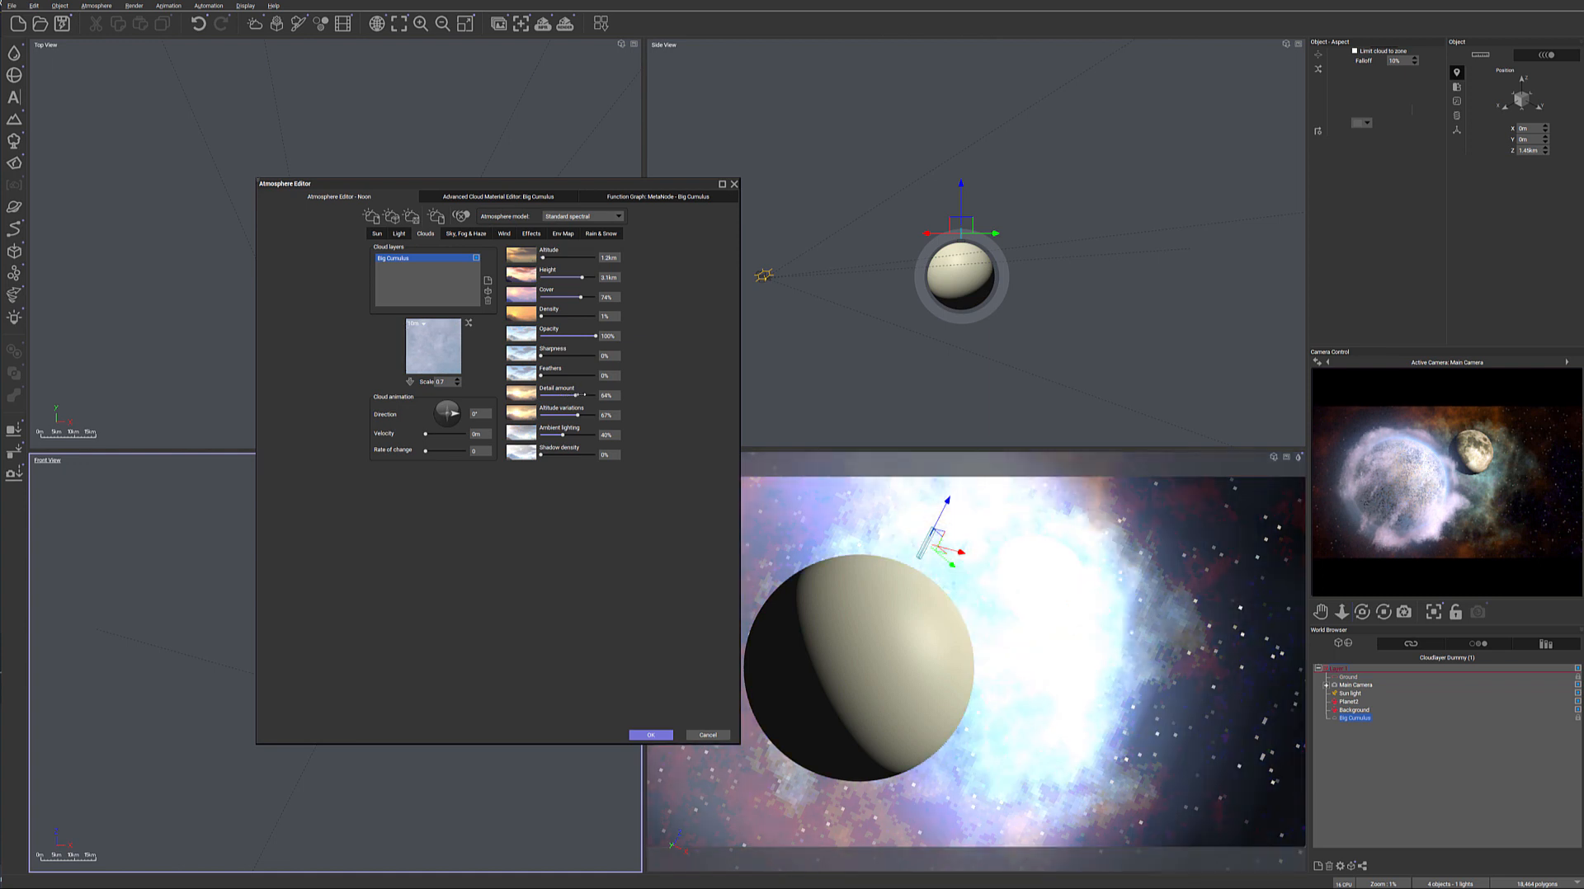
drag(584, 395, 563, 395)
click(459, 385)
click(459, 385)
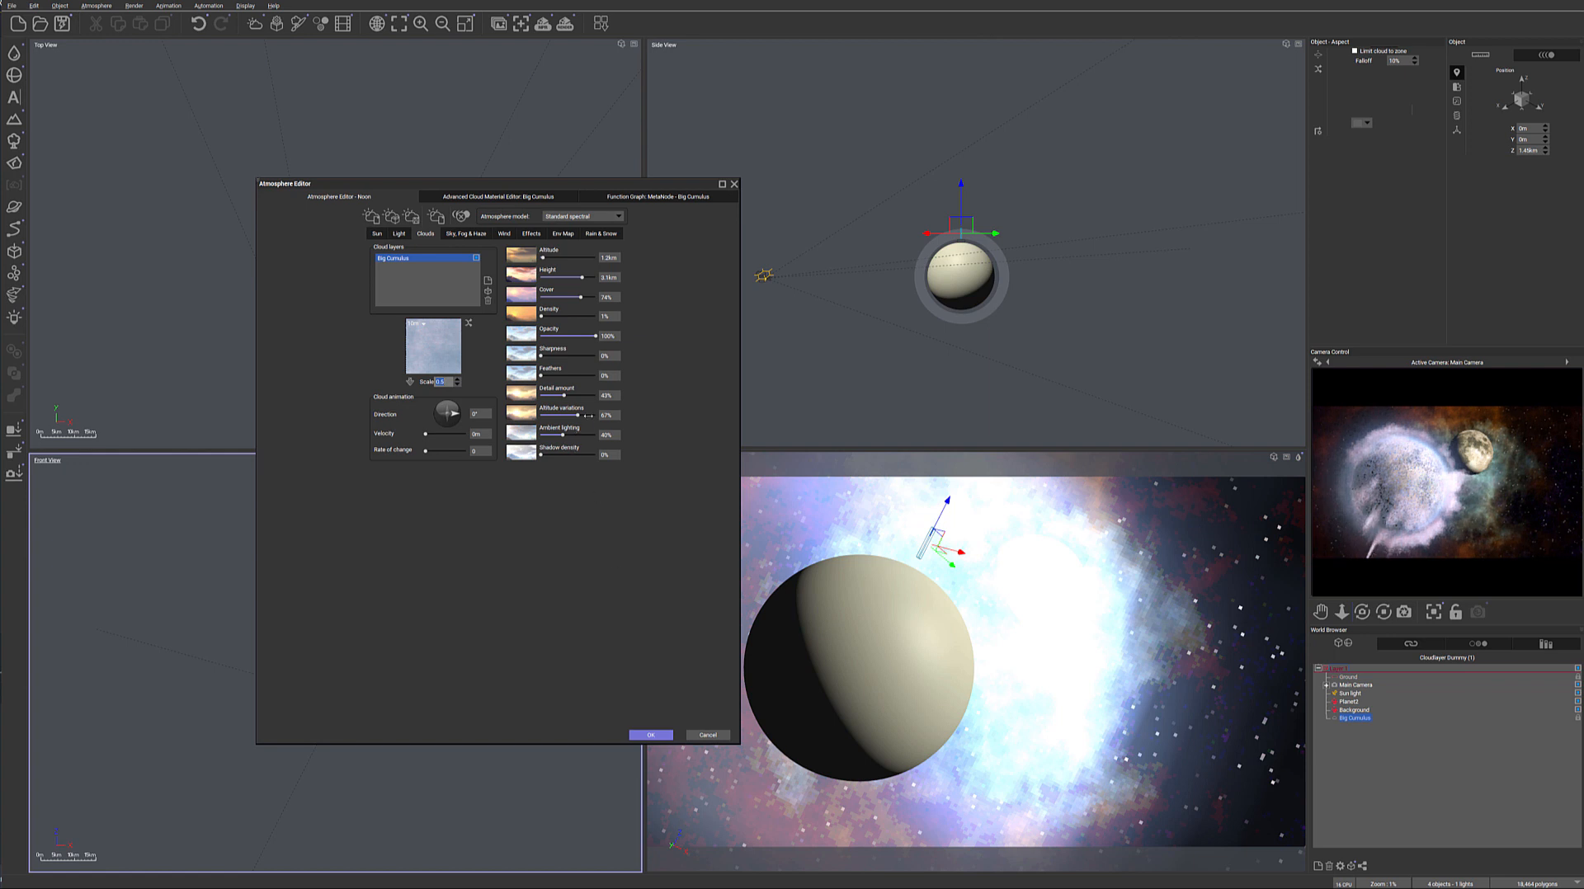
drag(589, 416, 561, 417)
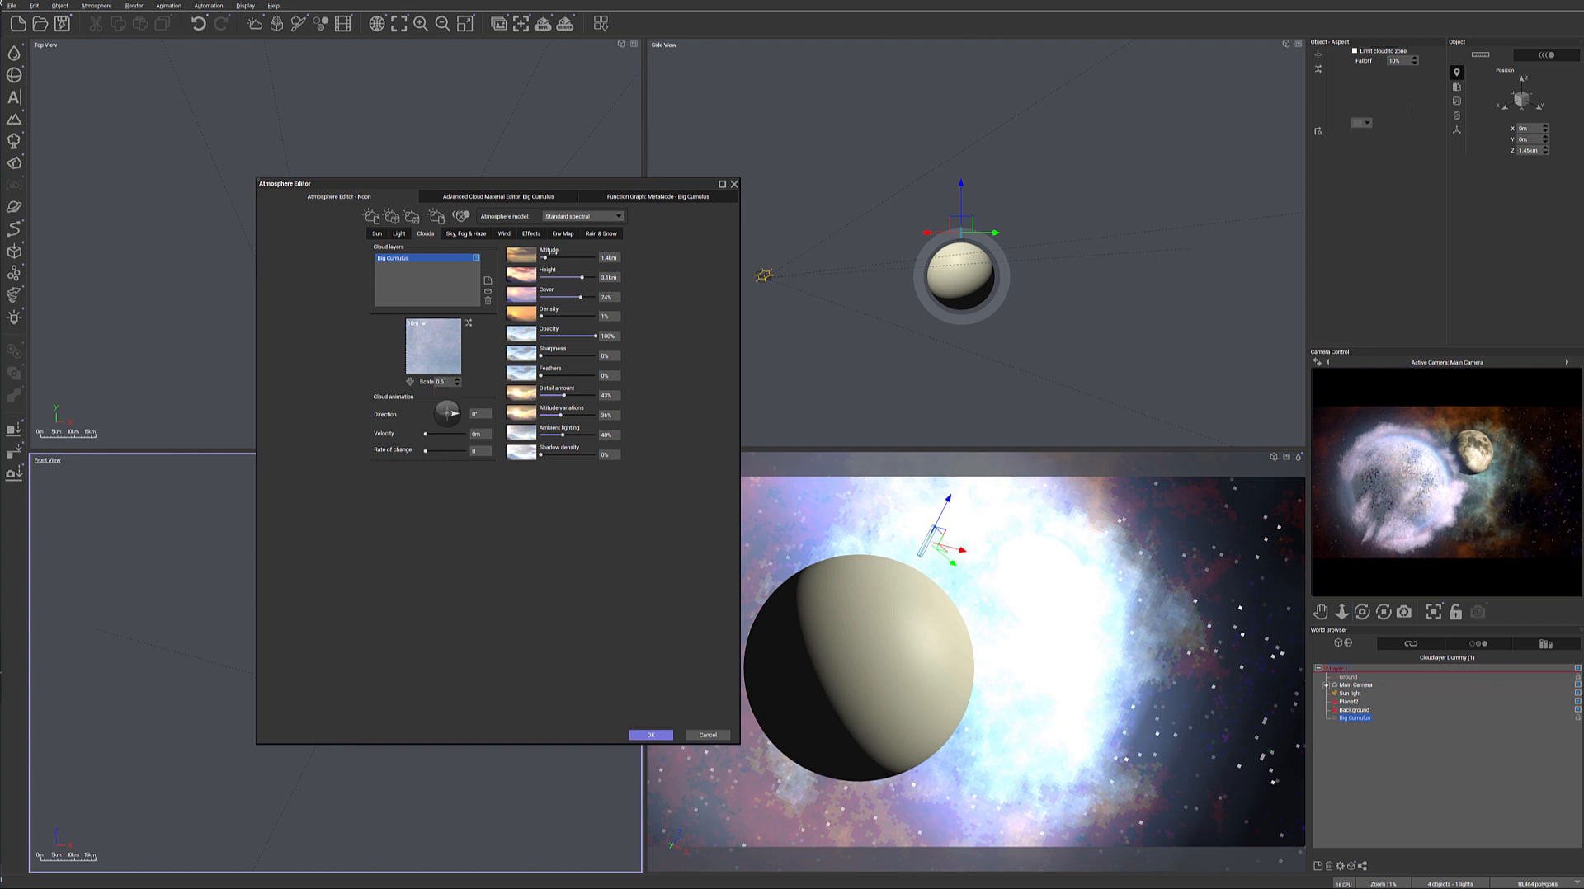
Raise the cloud layer's altitude and reduce its height to about 2.3 km
drag(552, 253, 555, 253)
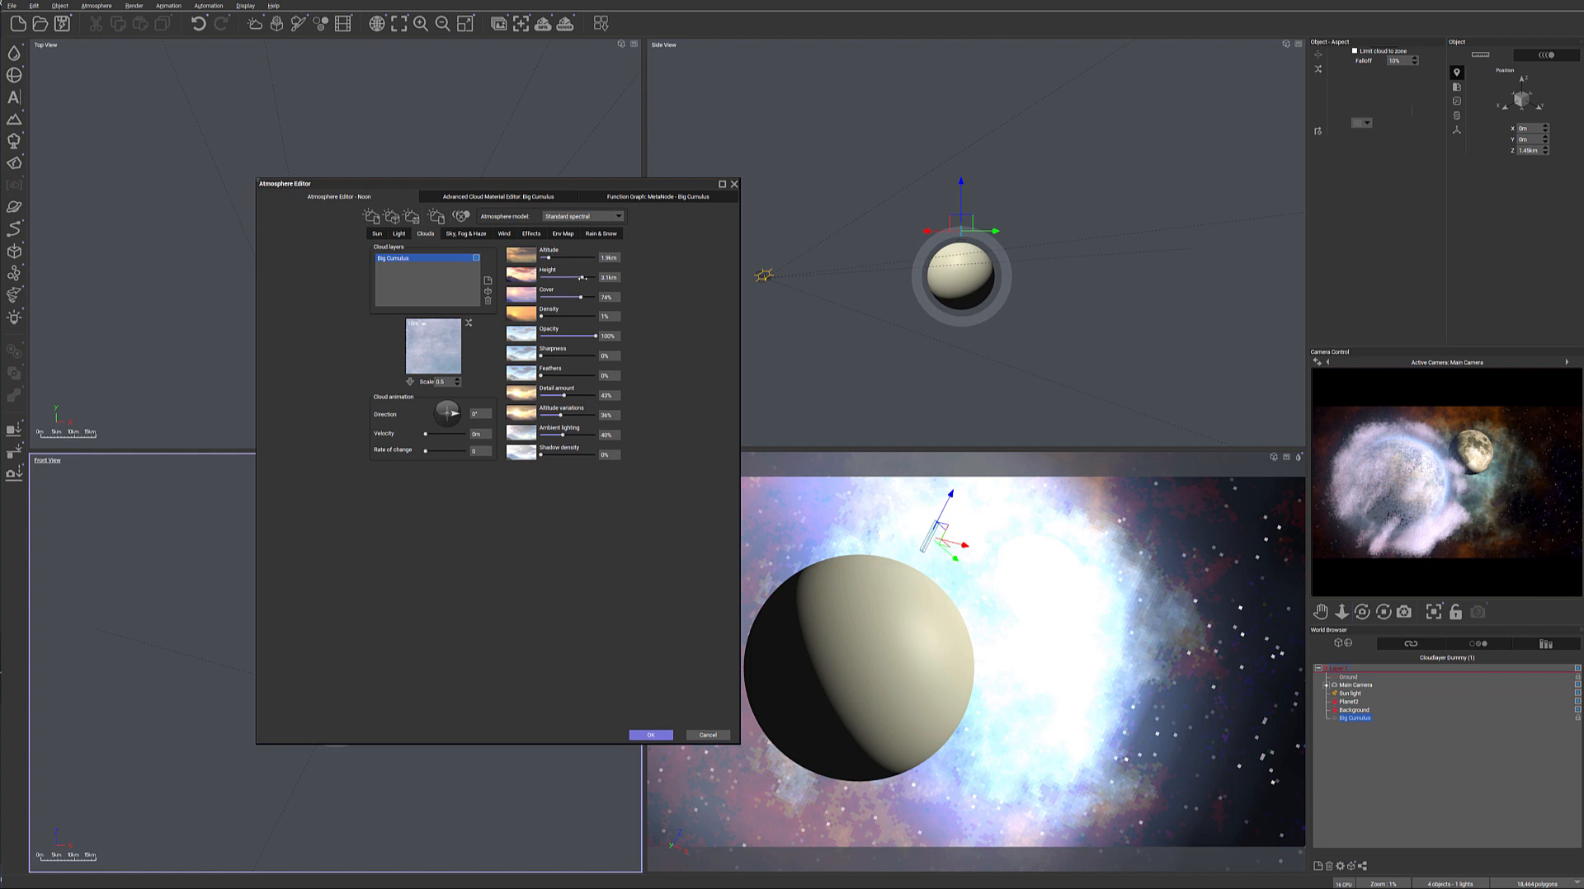
drag(582, 278, 576, 277)
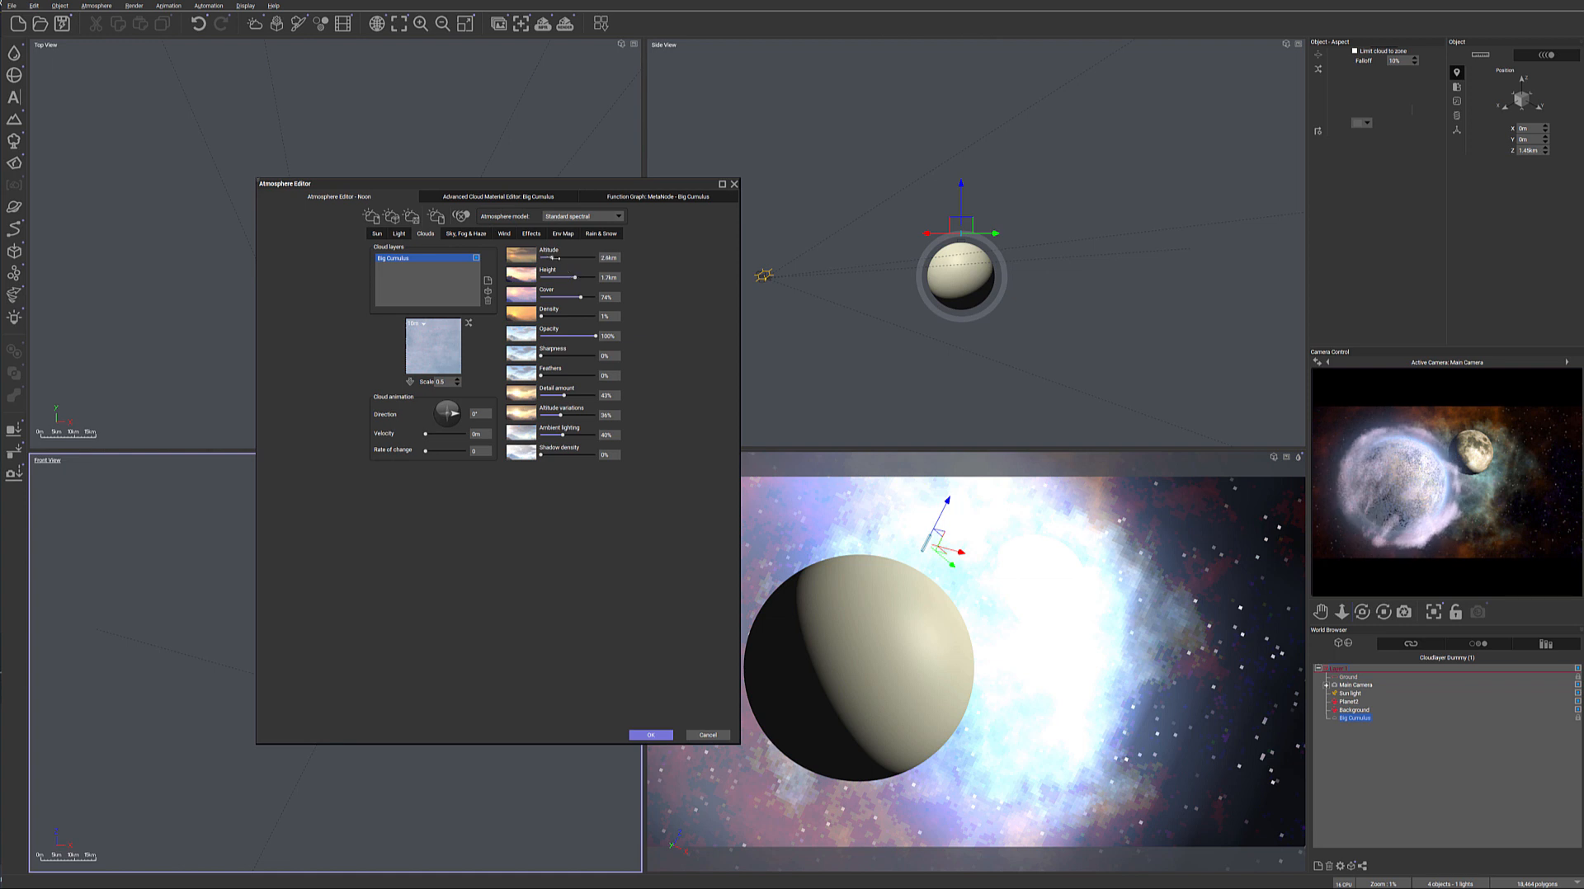
drag(575, 279, 583, 279)
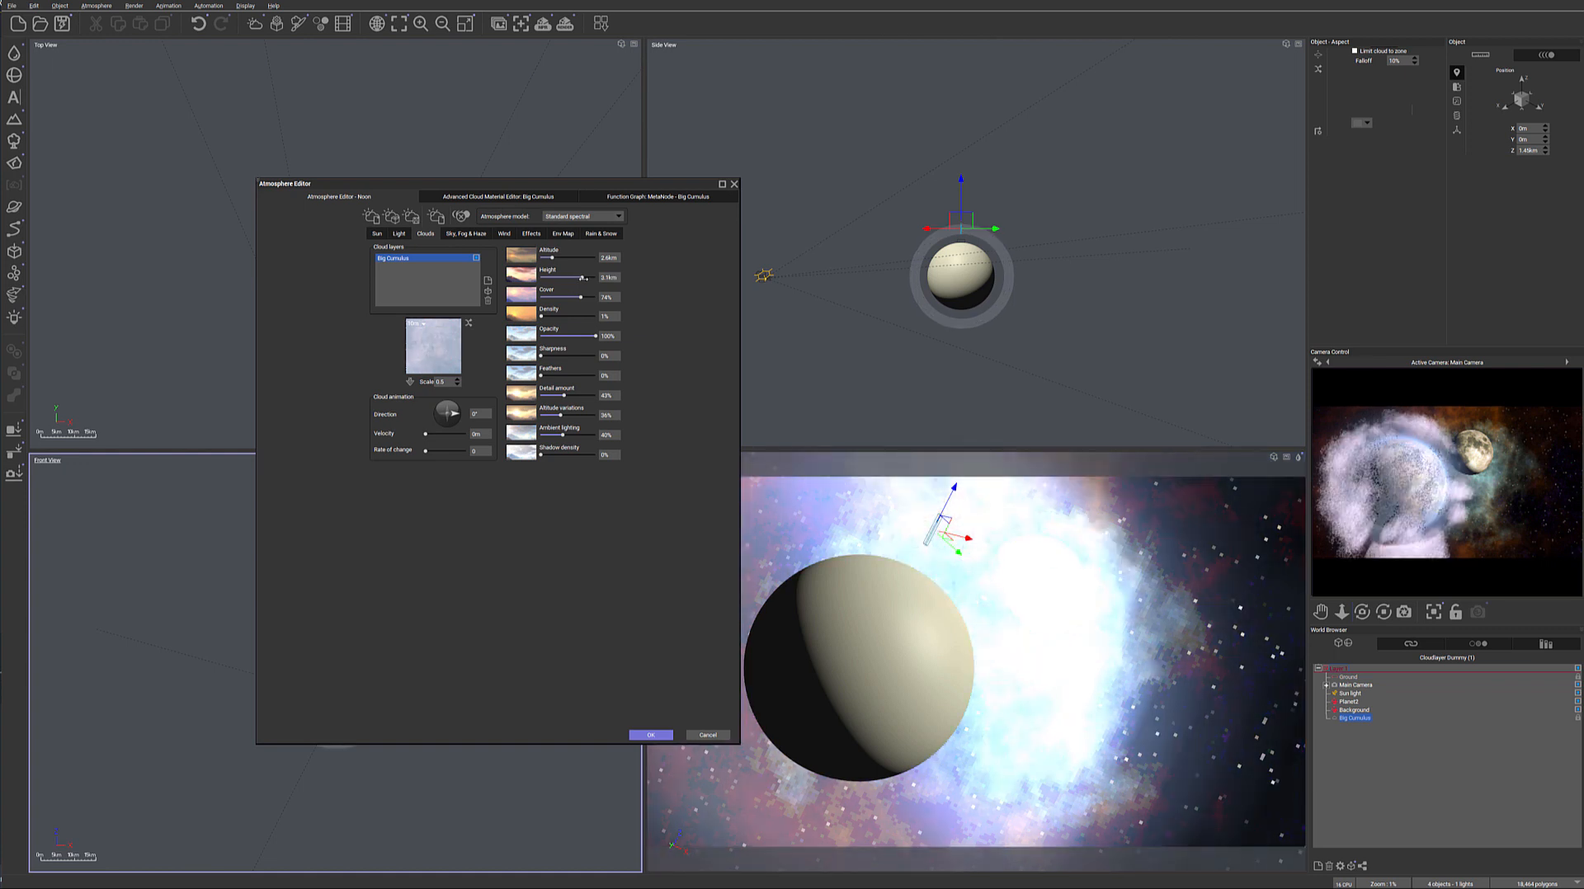
drag(583, 278, 578, 278)
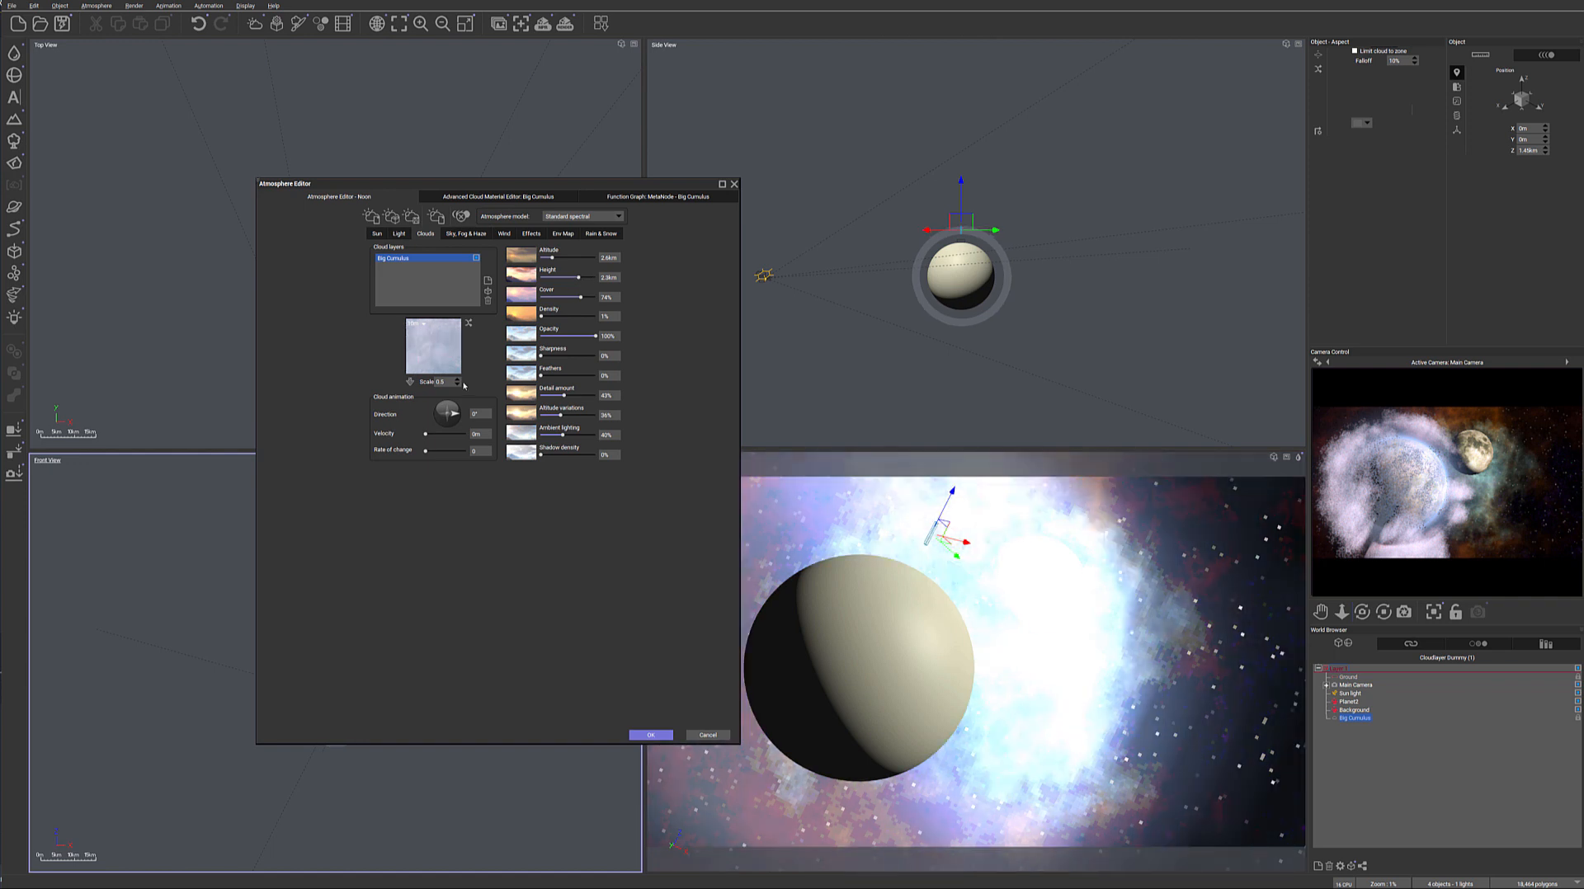
Set the cloud layer's scale to 0.4, its cover to 64% and its detail amount to about 16%
click(457, 385)
drag(585, 297, 583, 297)
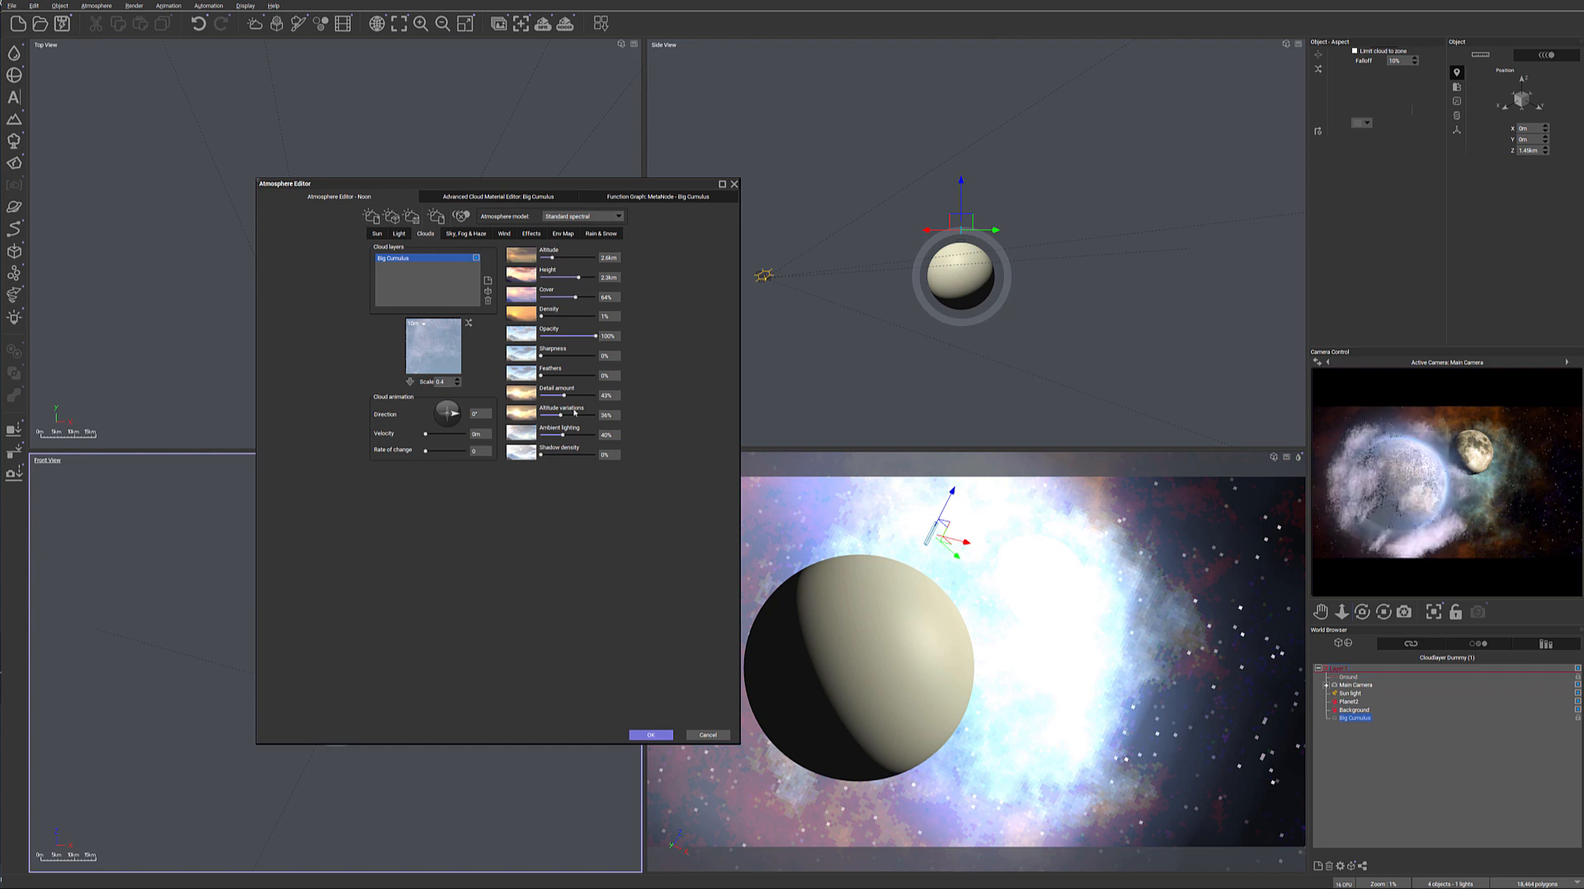
drag(575, 395, 550, 396)
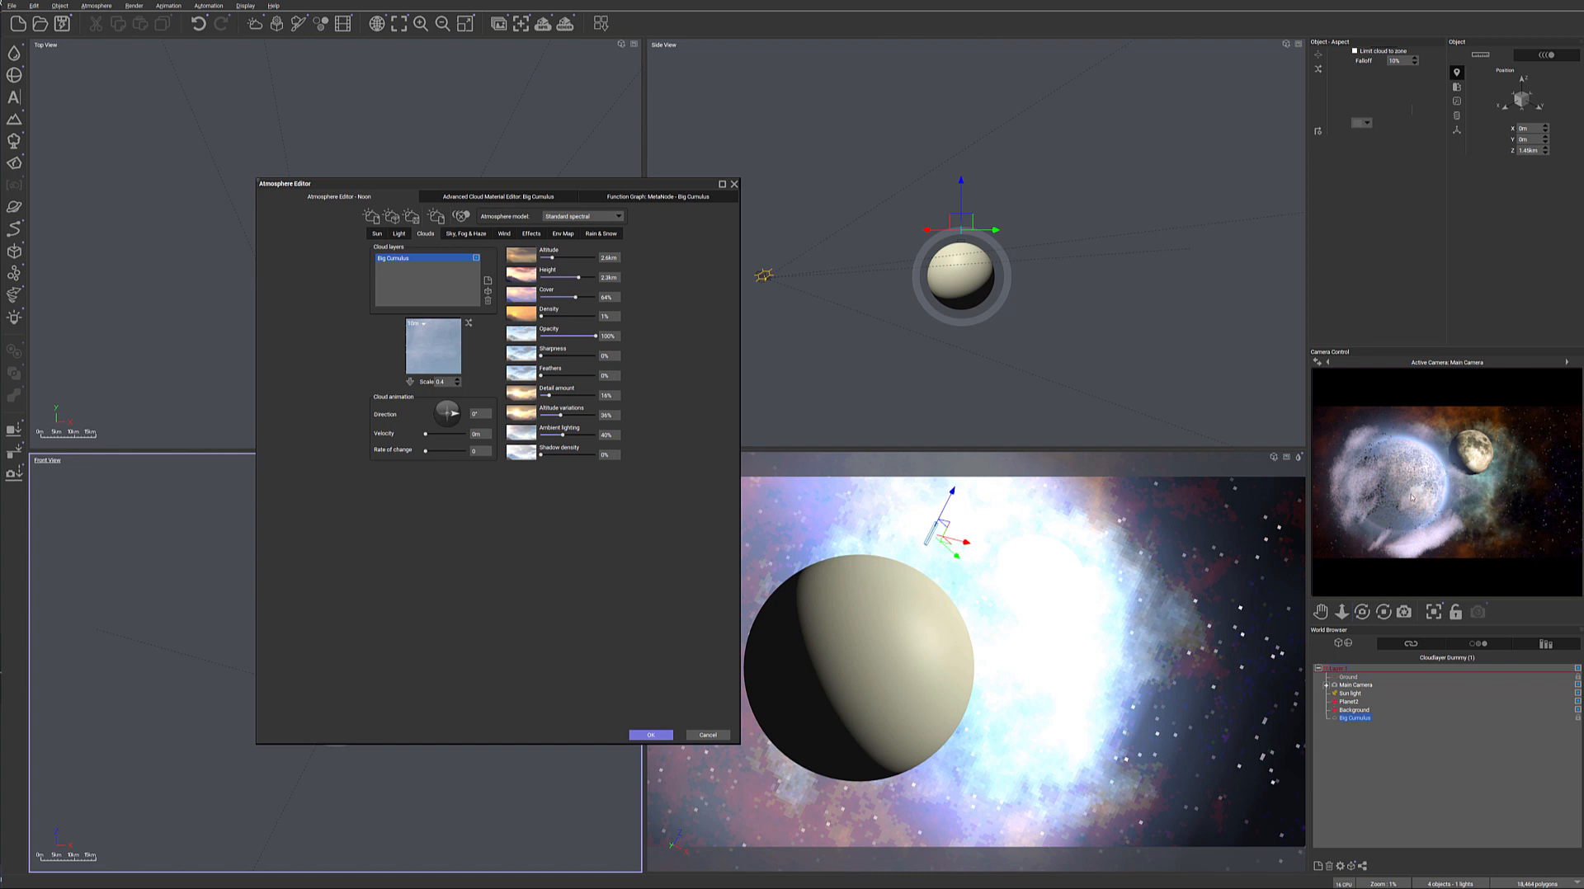
right_click(1376, 439)
click(1429, 488)
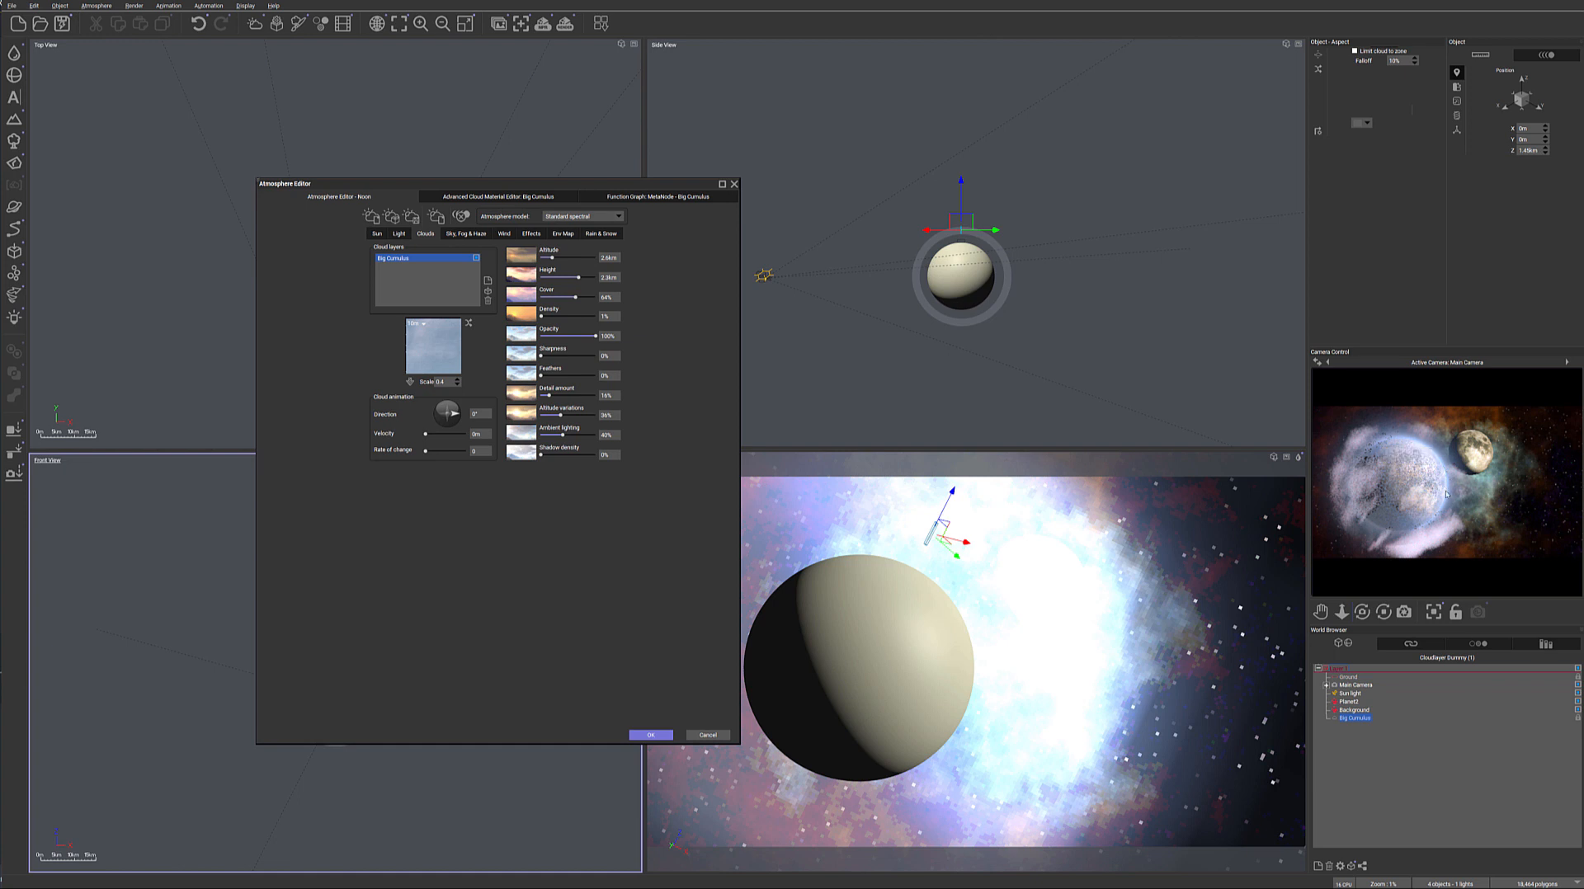